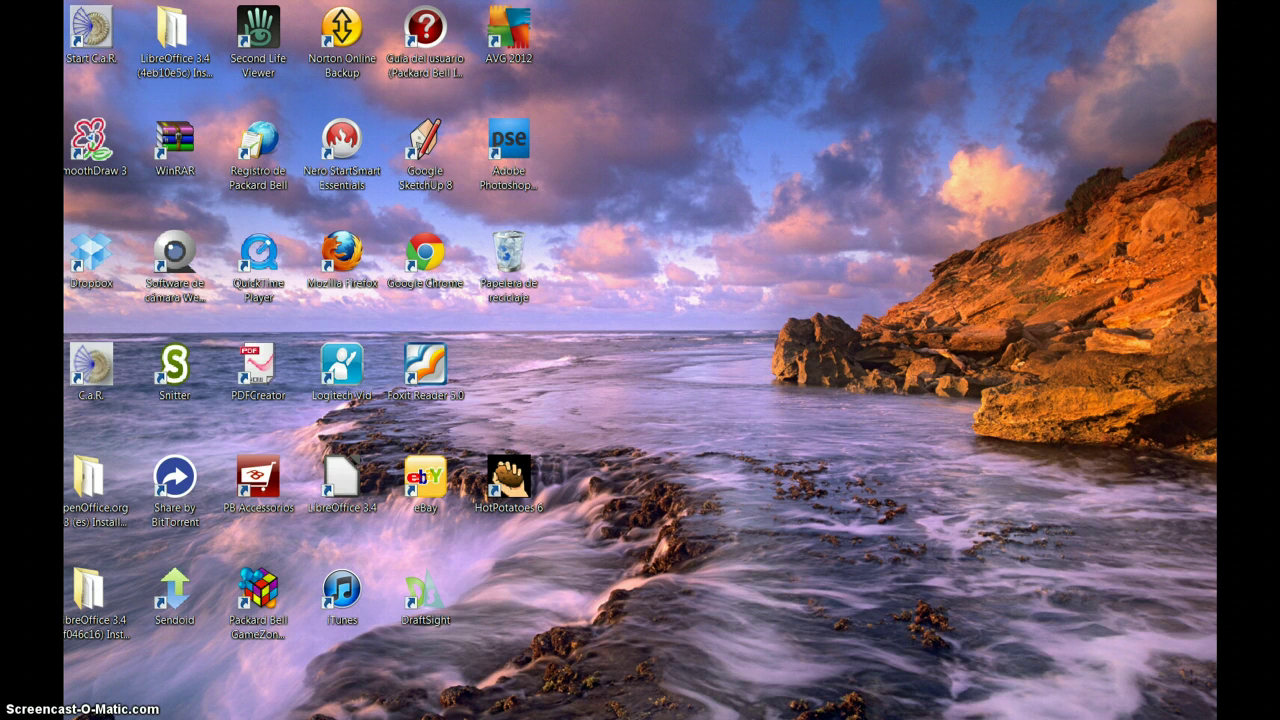
Step: Open Microsoft Office Word 2007 and paste the copied screenshot of the full desktop into the blank document
{"action": "left_click", "coordinate": [78, 717]}
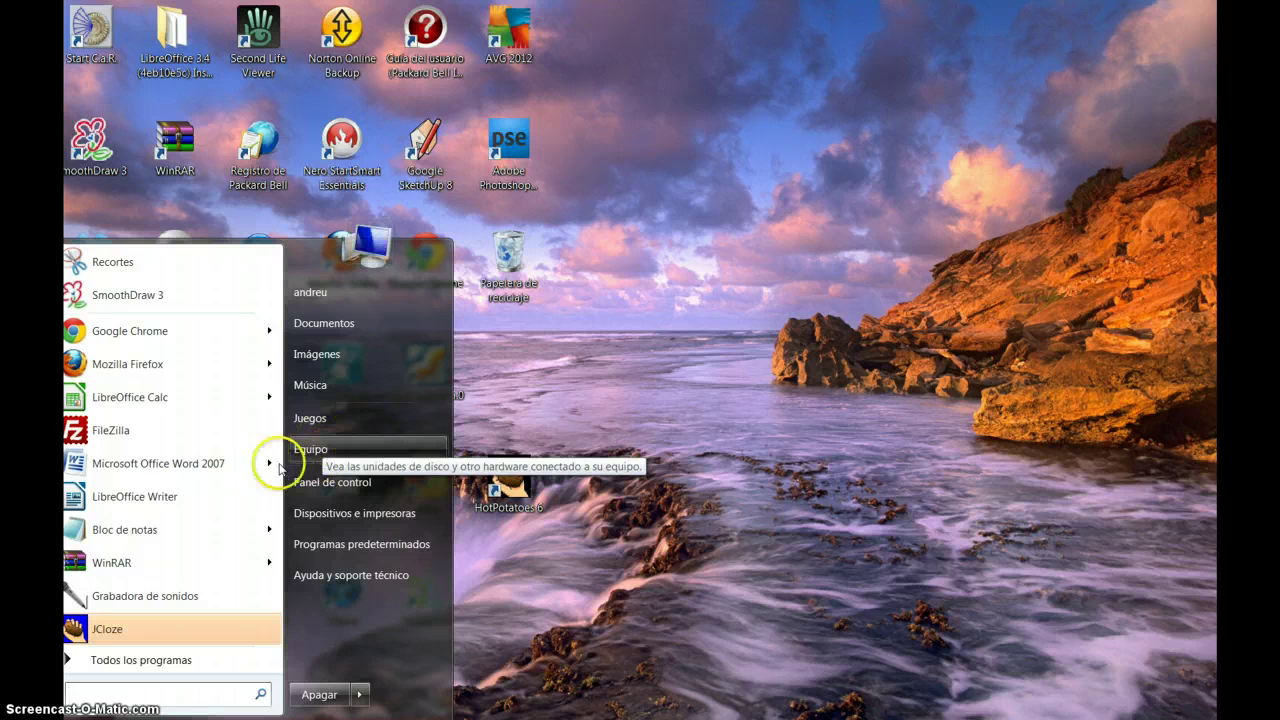
{"action": "left_click", "coordinate": [160, 463]}
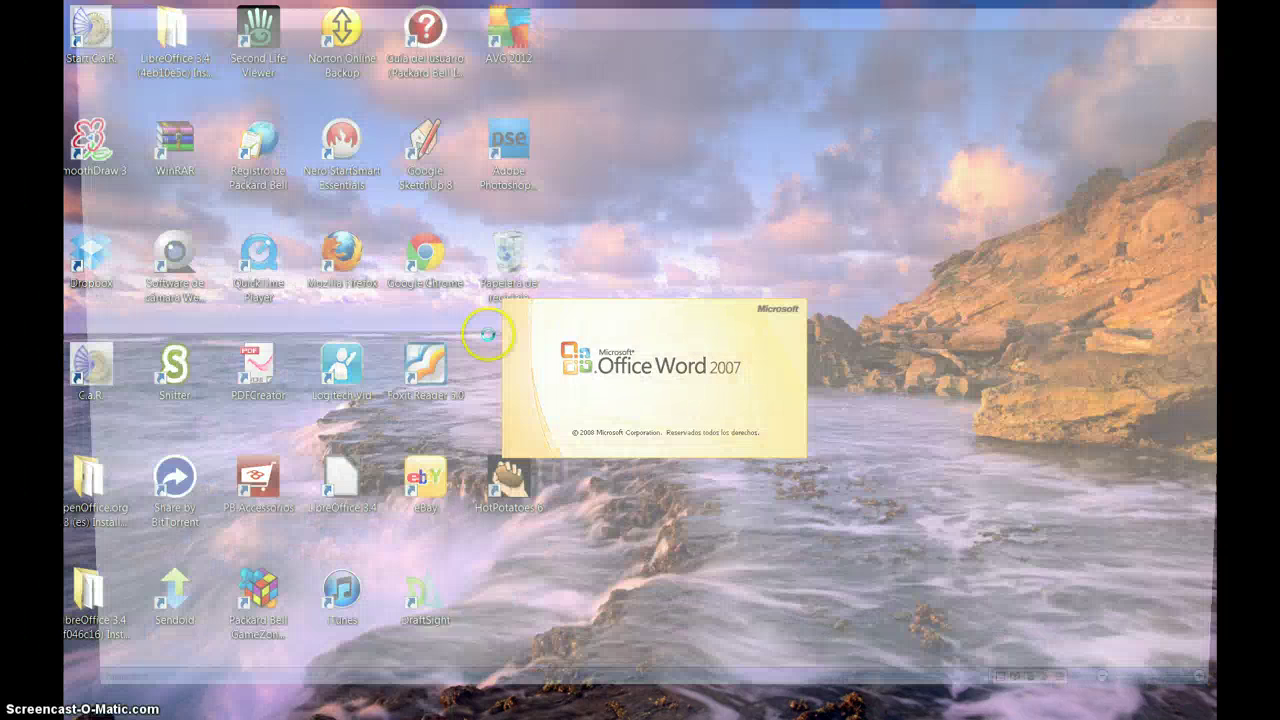
{"action": "left_click", "coordinate": [413, 244]}
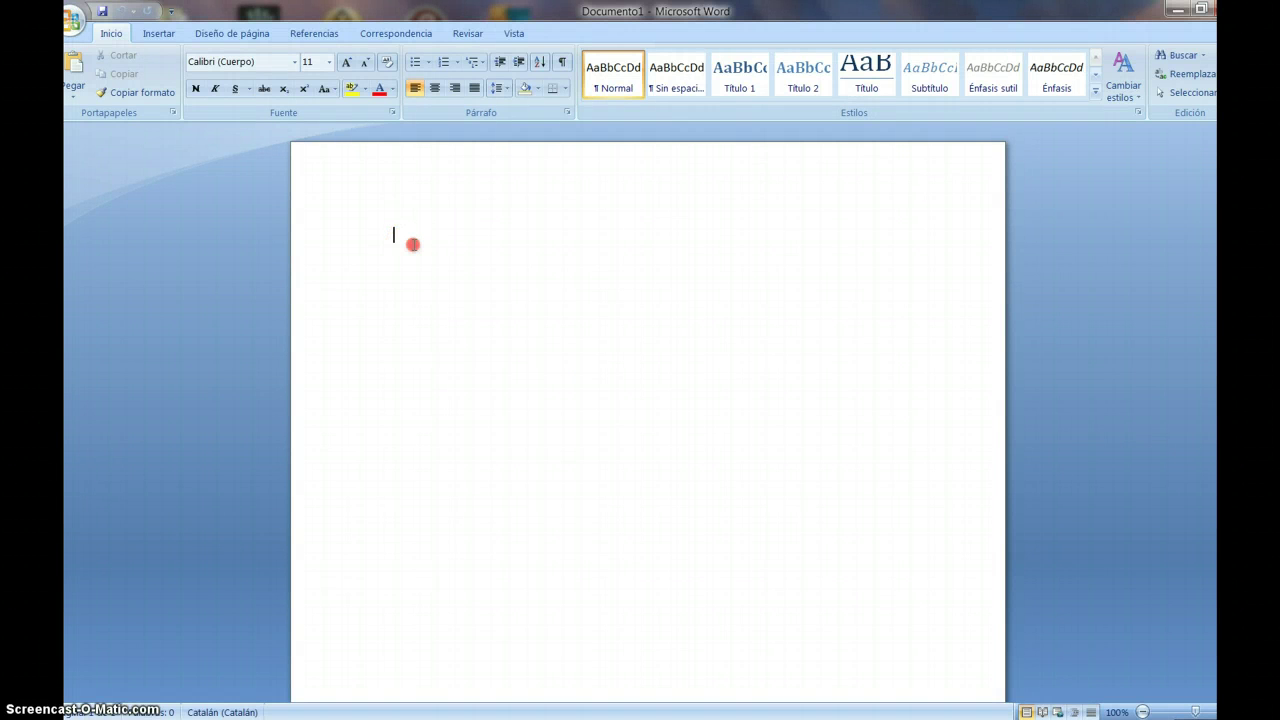
{"action": "right_click", "coordinate": [413, 244]}
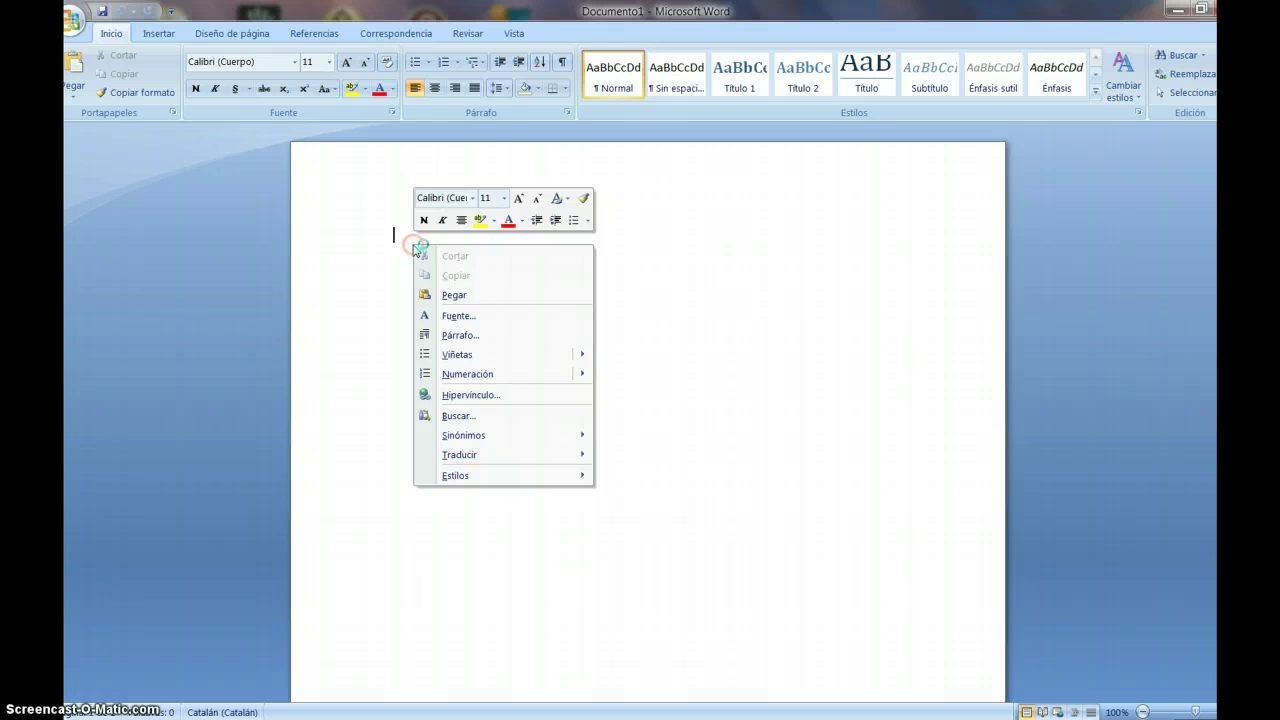
{"action": "left_click", "coordinate": [470, 298]}
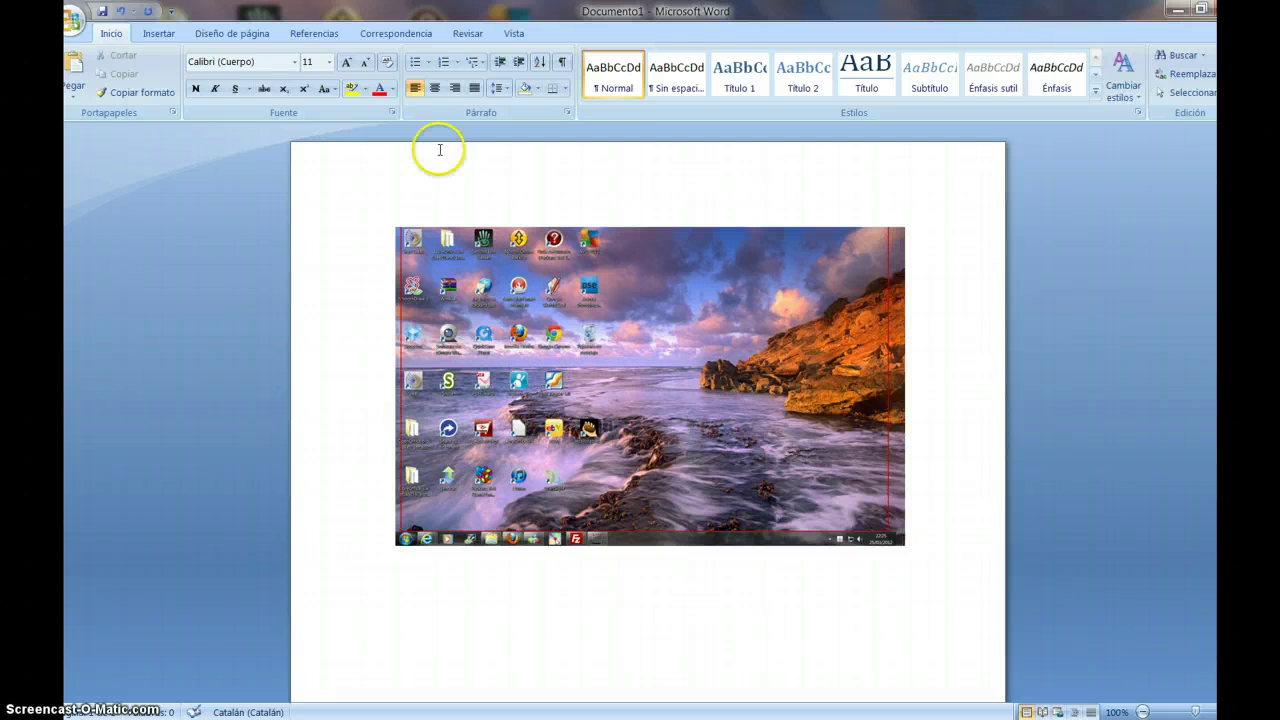
Step: Minimize the document, open Mozilla Firefox and leave its window unmaximized, placed lower so part of the desktop shows above it
{"action": "left_click", "coordinate": [1176, 10]}
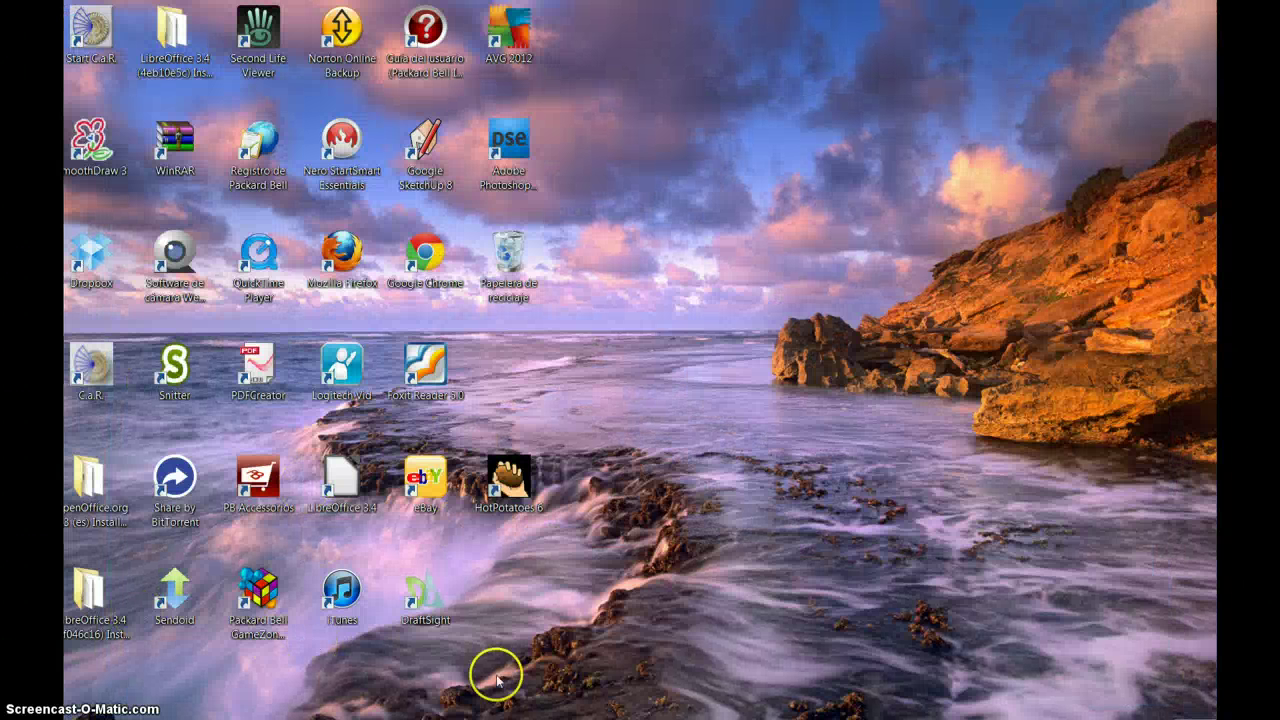
{"action": "key", "text": "super"}
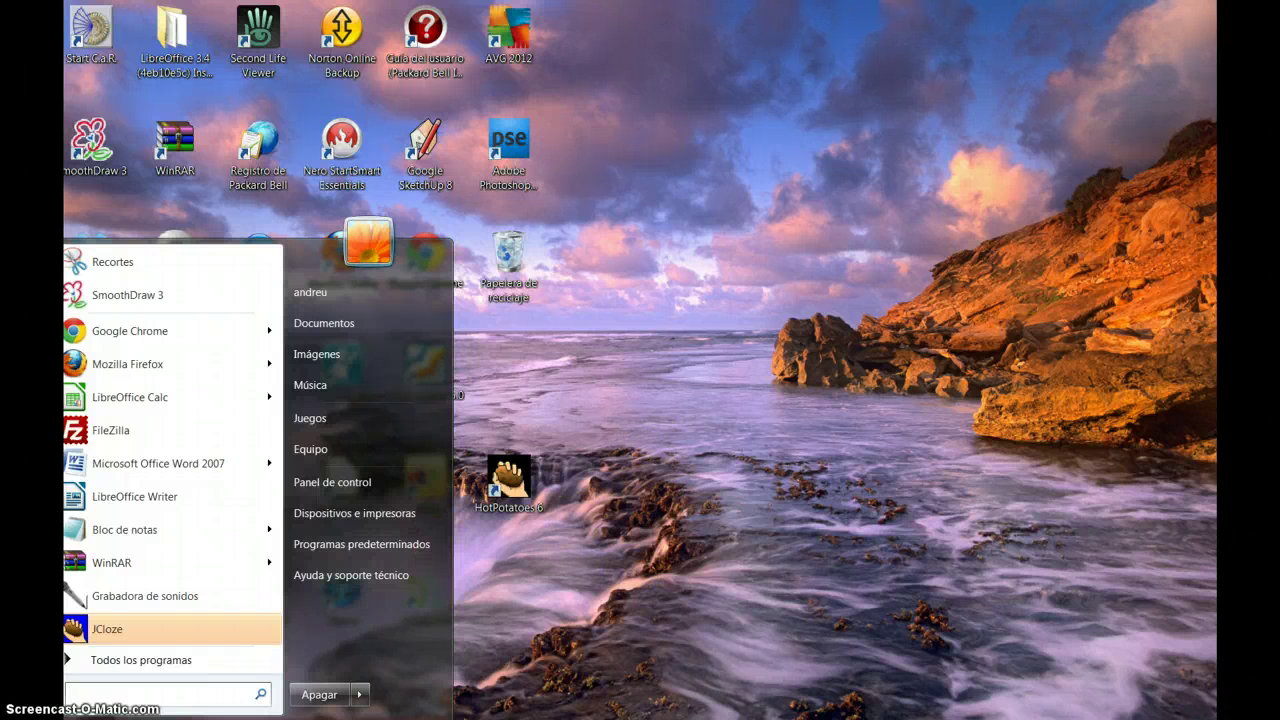
{"action": "left_click", "coordinate": [160, 362]}
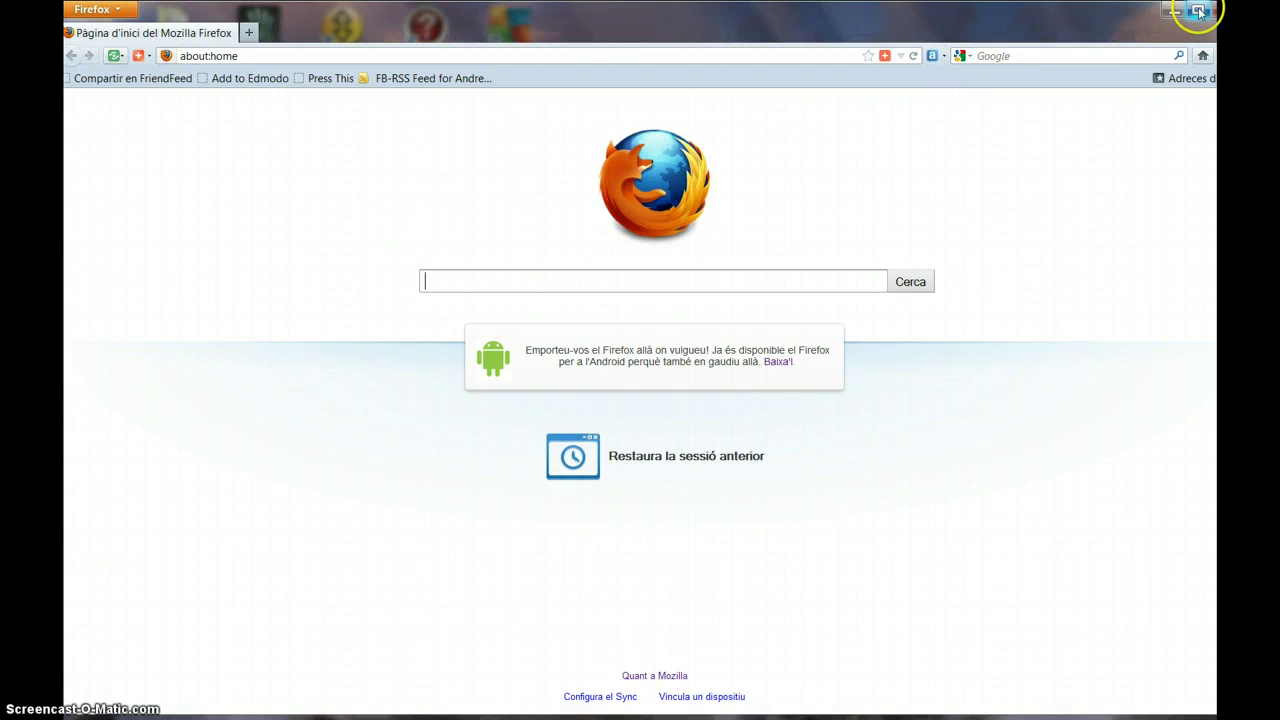
{"action": "mouse_move", "coordinate": [1100, 12]}
{"action": "left_mouse_down"}
{"action": "mouse_move", "coordinate": [846, 211]}
{"action": "mouse_move", "coordinate": [842, 230]}
{"action": "mouse_move", "coordinate": [1000, 285]}
{"action": "mouse_move", "coordinate": [1060, 106]}
{"action": "mouse_move", "coordinate": [1063, 185]}
{"action": "mouse_move", "coordinate": [1081, 211]}
{"action": "left_mouse_up"}
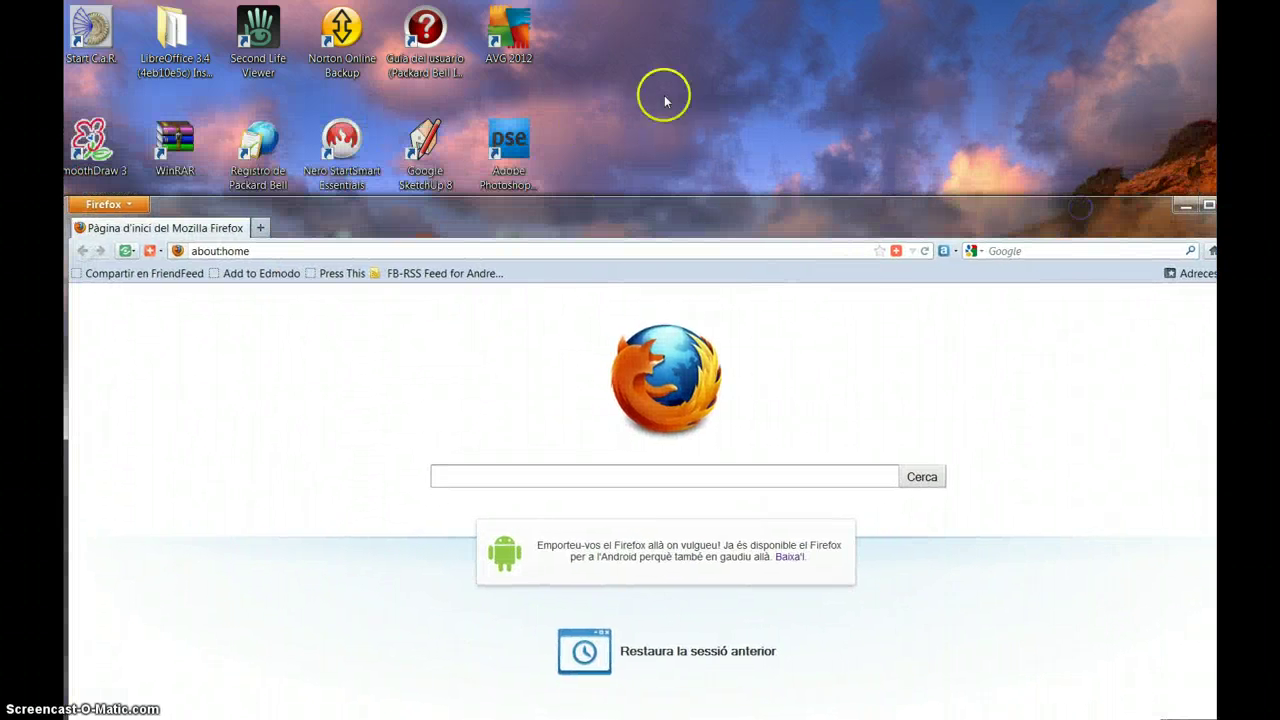
{"action": "double_click", "coordinate": [724, 226]}
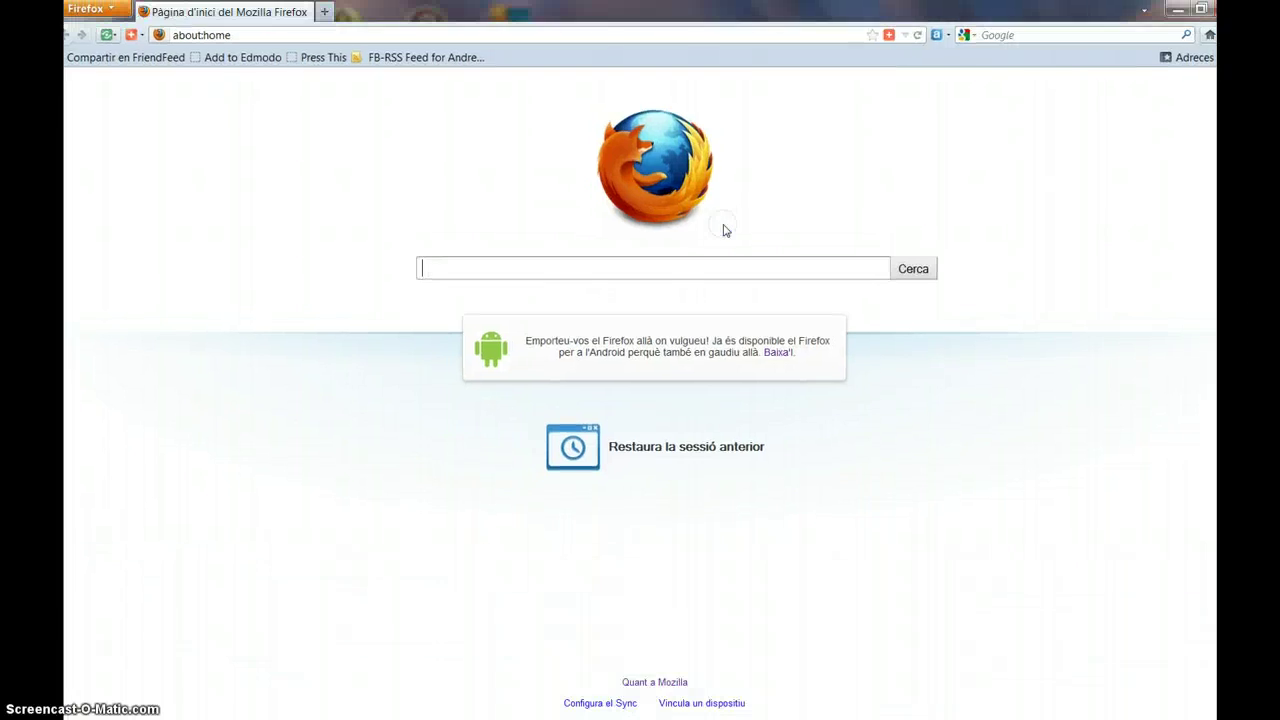
{"action": "left_click", "coordinate": [1200, 11]}
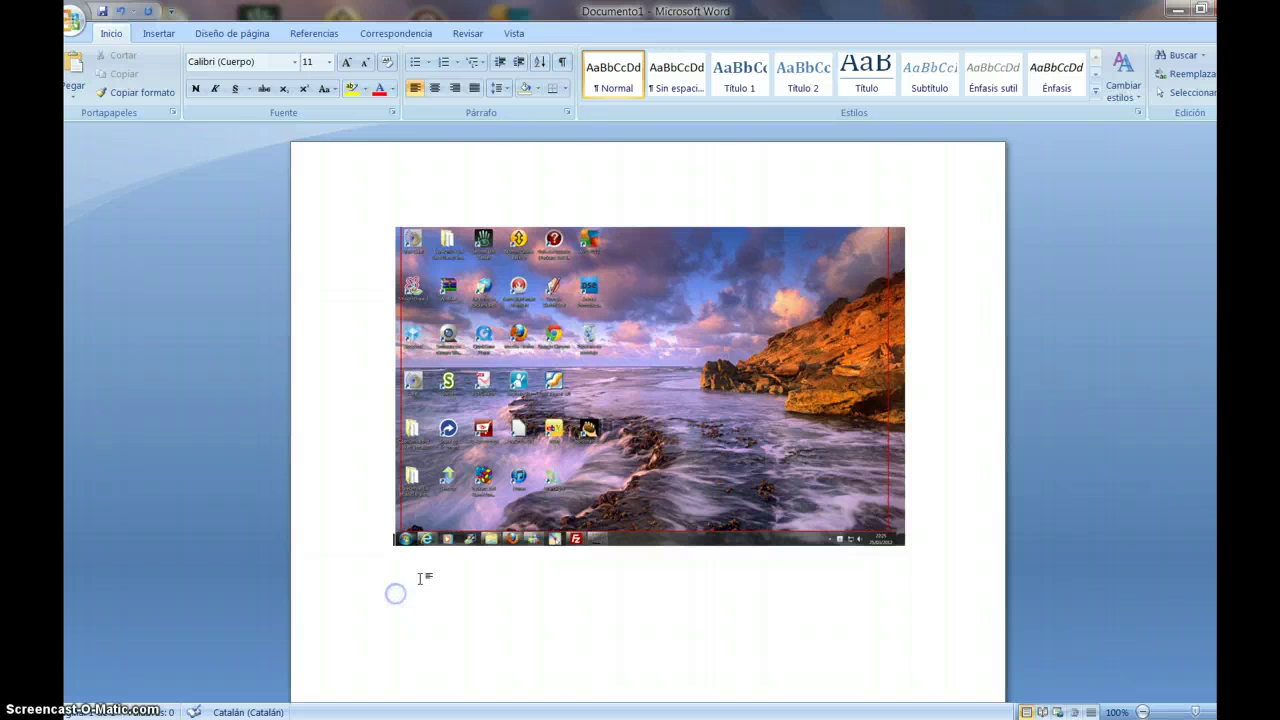
Step: Insert blank lines above the pasted desktop image in the Word document to push it down the page
{"action": "key", "text": "Return"}
{"action": "key", "text": "Return"}
{"action": "key", "text": "Return"}
{"action": "key", "text": "Return"}
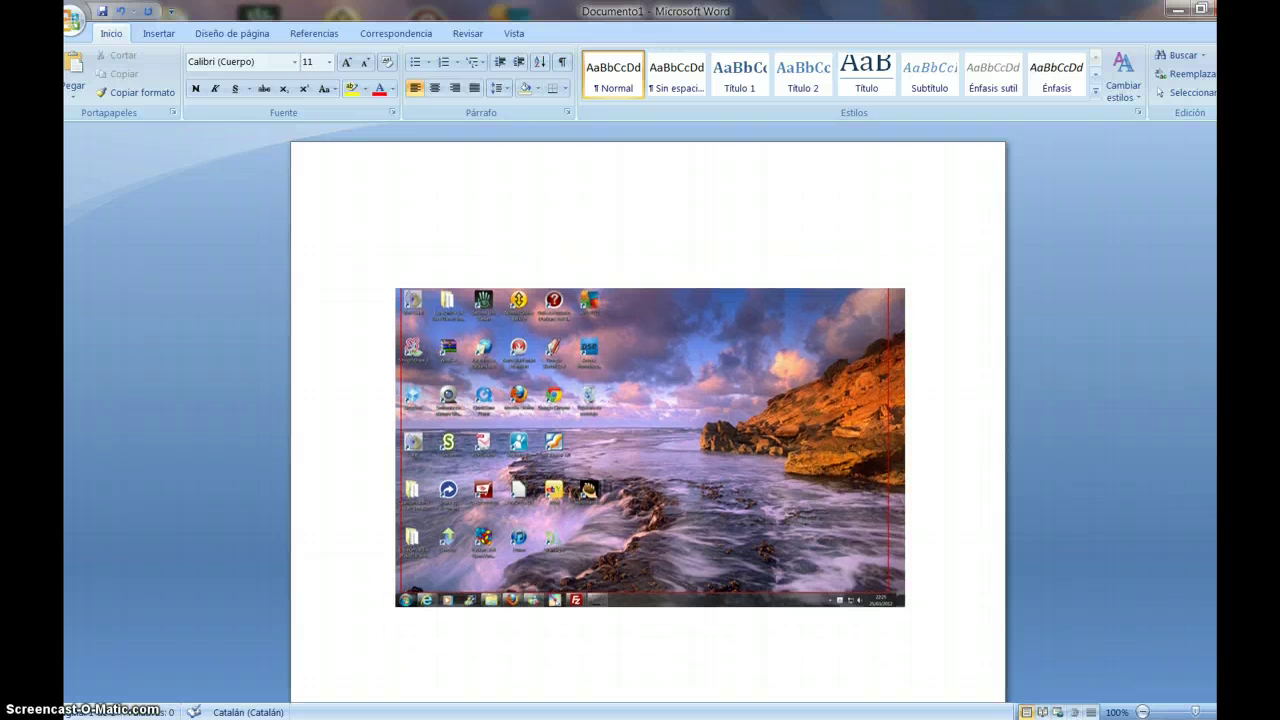
{"action": "key", "text": "Return"}
{"action": "key", "text": "Return"}
{"action": "key", "text": "Return"}
{"action": "key", "text": "Return"}
{"action": "key", "text": "Return"}
{"action": "key", "text": "Return"}
{"action": "key", "text": "Return"}
{"action": "key", "text": "Return"}
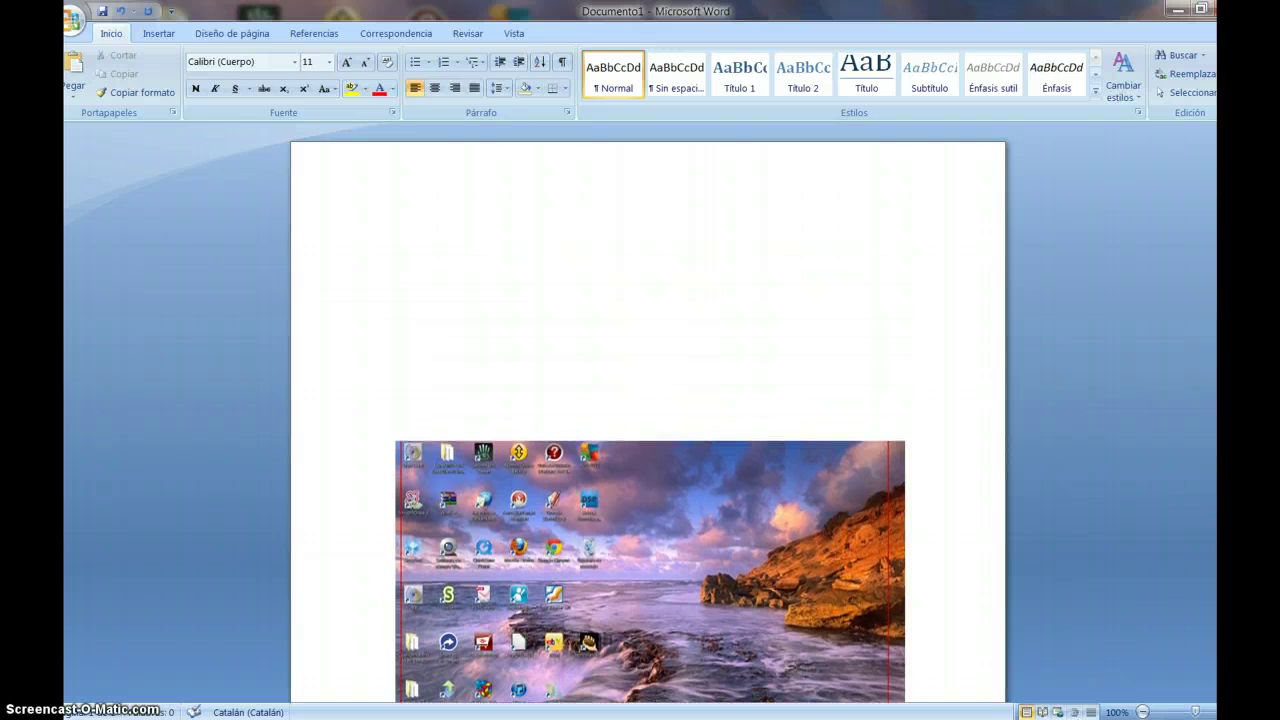
{"action": "key", "text": "Return"}
{"action": "key", "text": "Return"}
{"action": "key", "text": "Return"}
Step: Paste the captured Firefox window image on a blank line near the start of the document, above the desktop image
{"action": "left_click", "coordinate": [297, 272]}
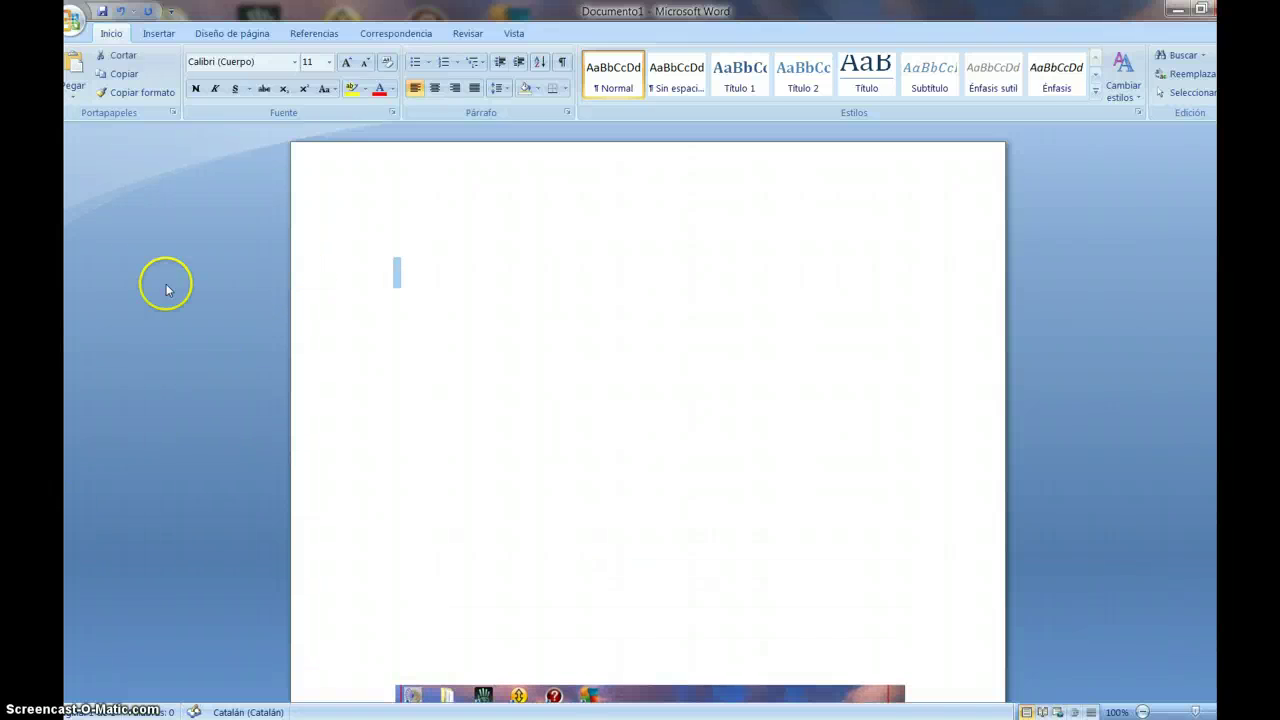
{"action": "left_click", "coordinate": [406, 276]}
{"action": "right_click", "coordinate": [406, 276]}
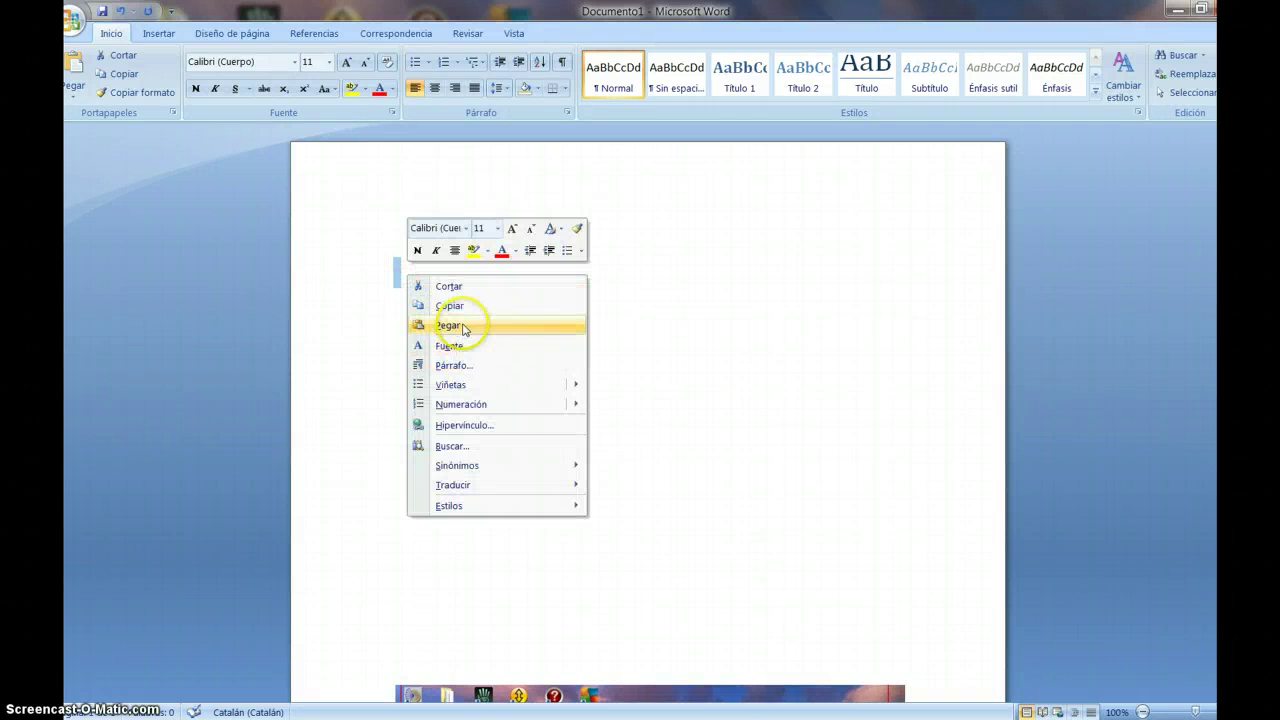
{"action": "left_click", "coordinate": [476, 332]}
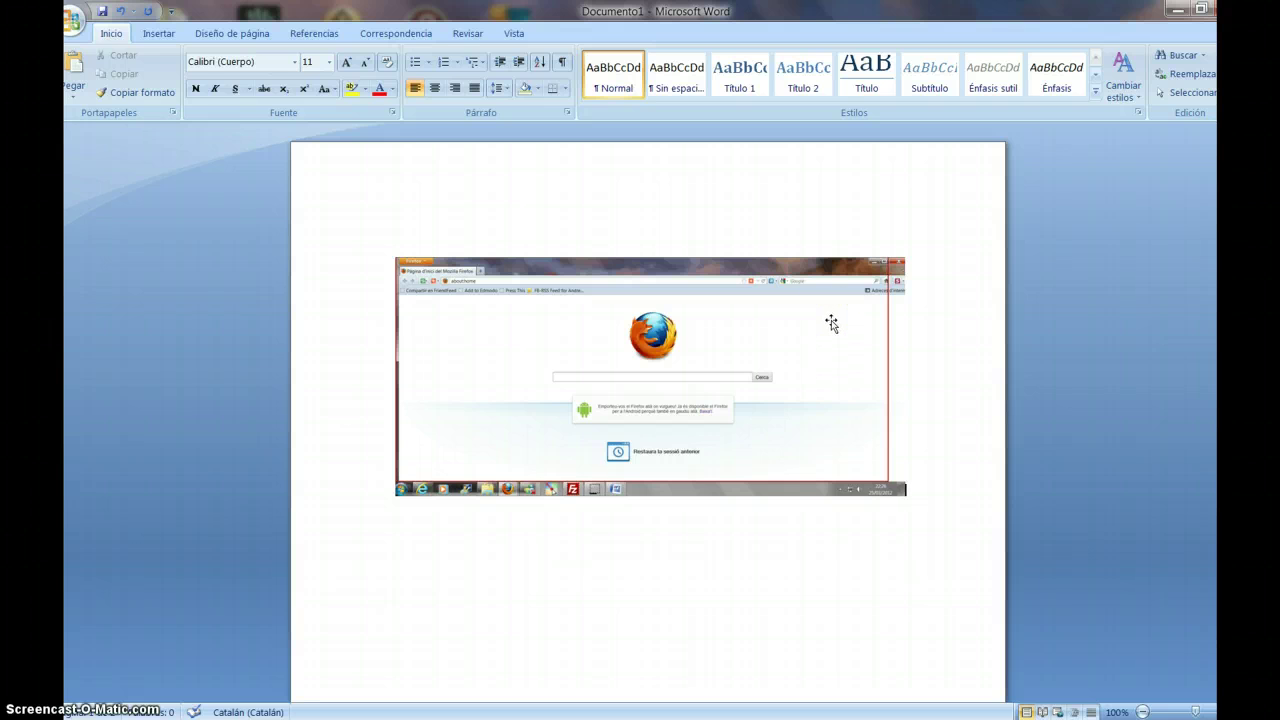
Step: Minimize the Word and Firefox windows and capture a large rectangular area of the desktop with the Recortes snipping tool
{"action": "left_click", "coordinate": [1180, 15]}
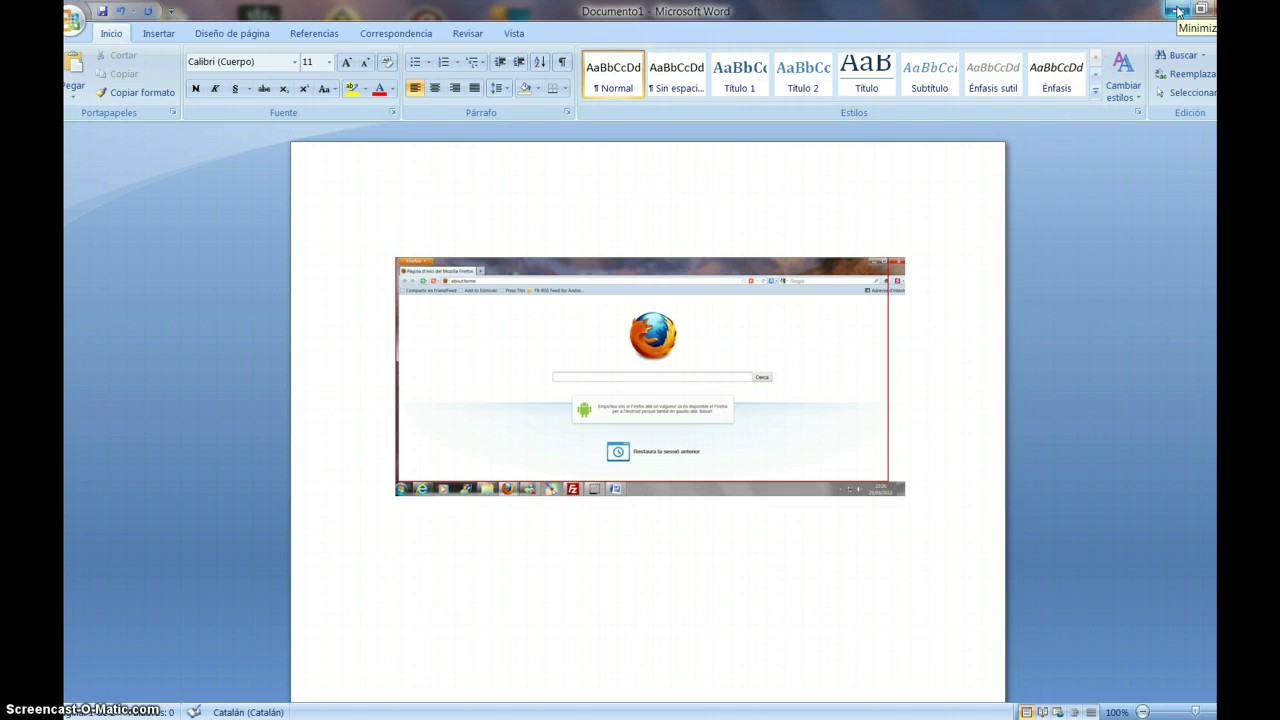
{"action": "left_click", "coordinate": [1180, 13]}
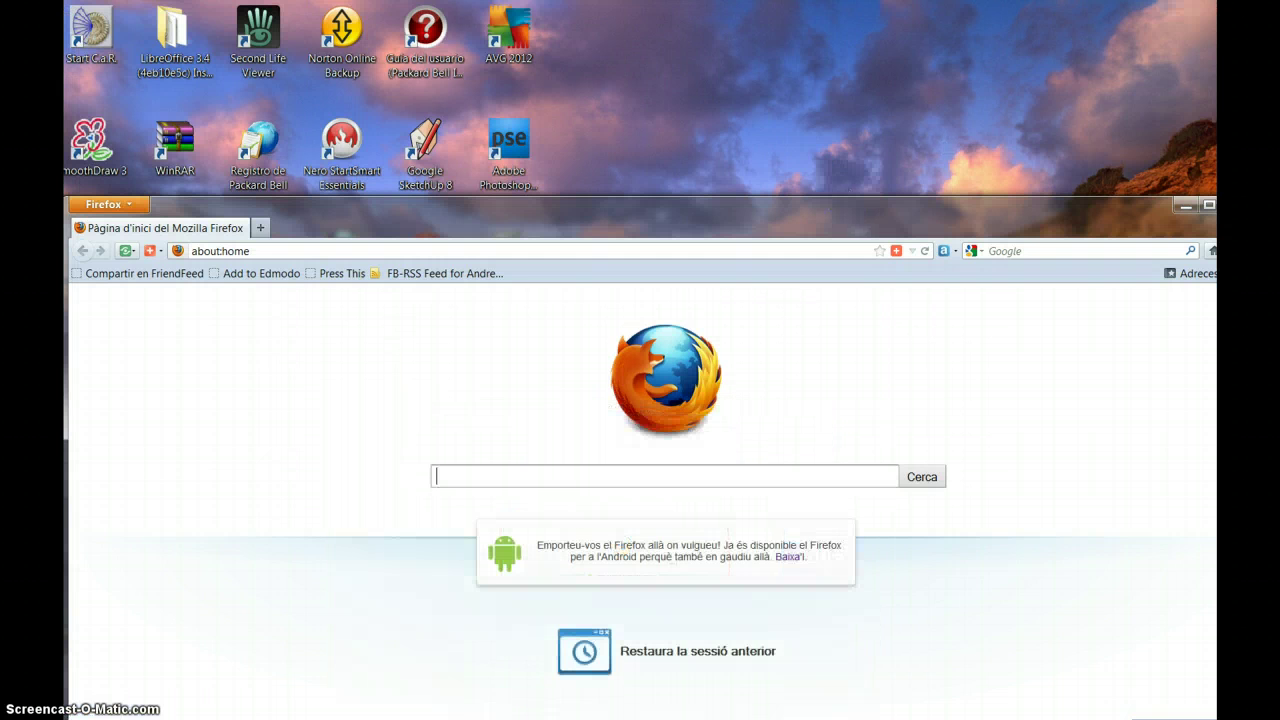
{"action": "left_click", "coordinate": [1185, 204]}
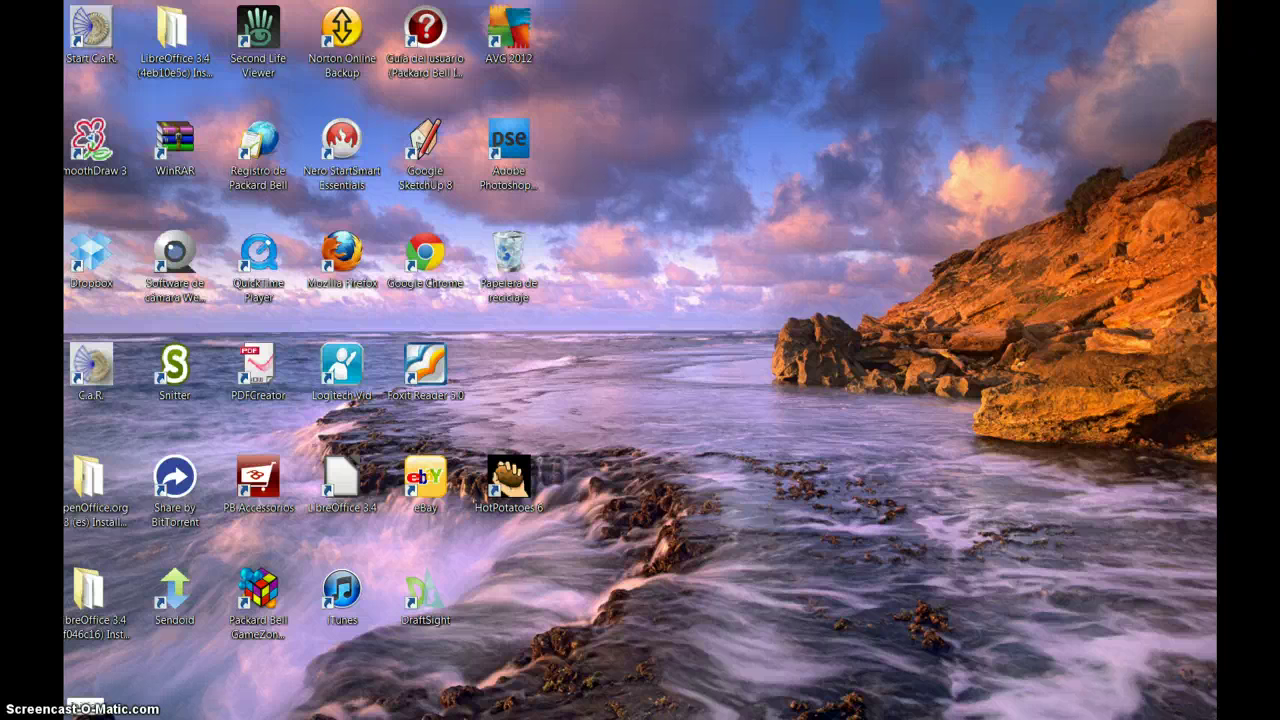
{"action": "key", "text": "super"}
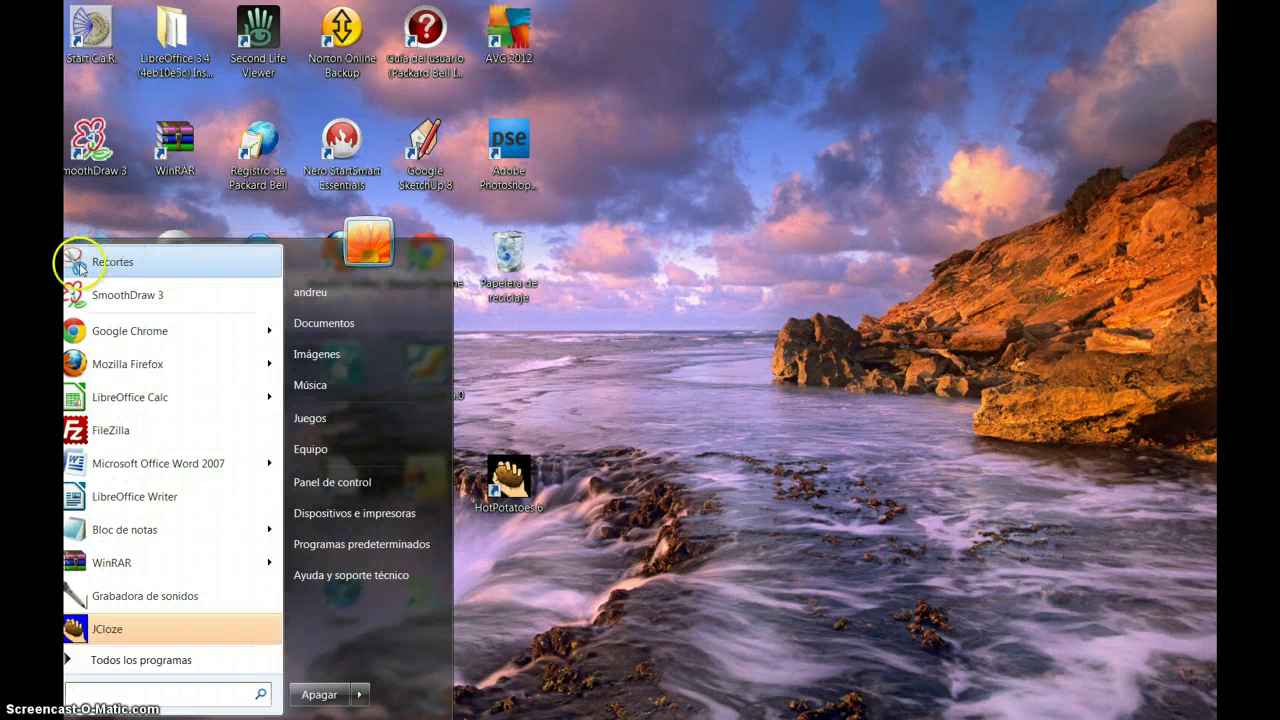
{"action": "left_click", "coordinate": [110, 262]}
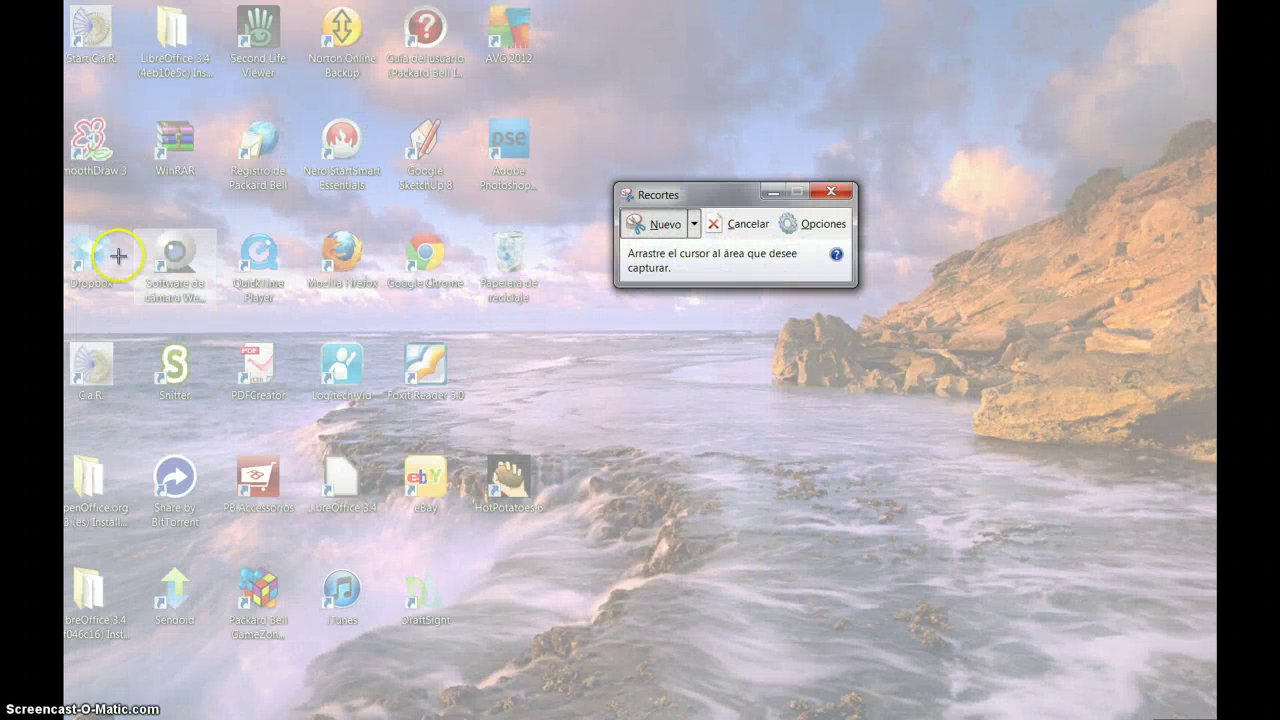
{"action": "left_click_drag", "start_coordinate": [123, 186], "coordinate": [977, 542]}
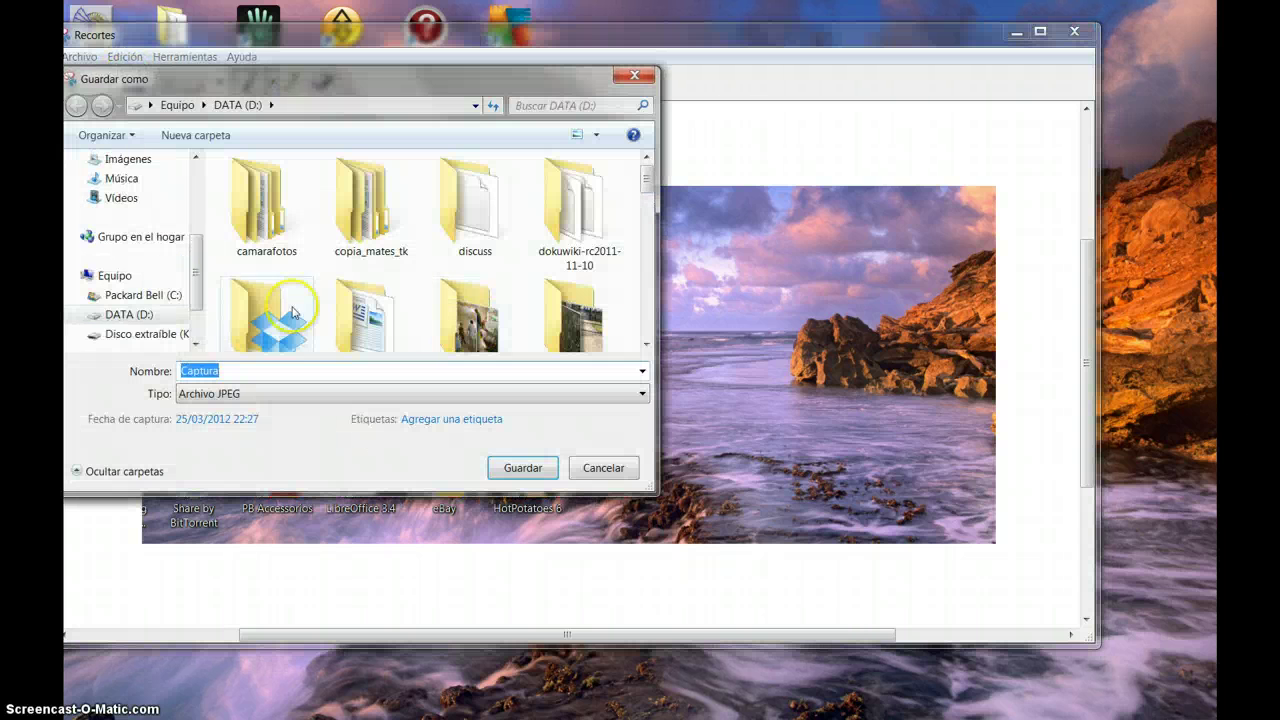
Step: Save the snip as a JPEG file named Captura on DATA (D:), replacing the existing file, and close the snipping tool
{"action": "left_click", "coordinate": [642, 393]}
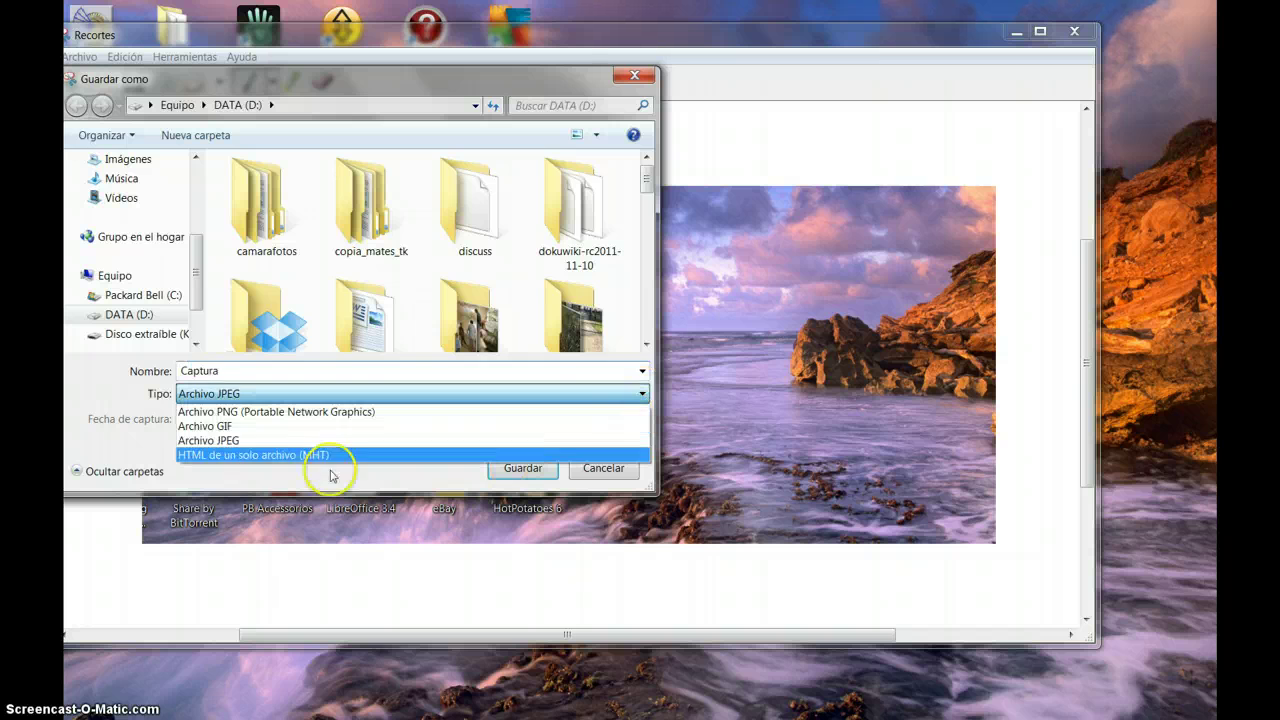
{"action": "left_click", "coordinate": [226, 419]}
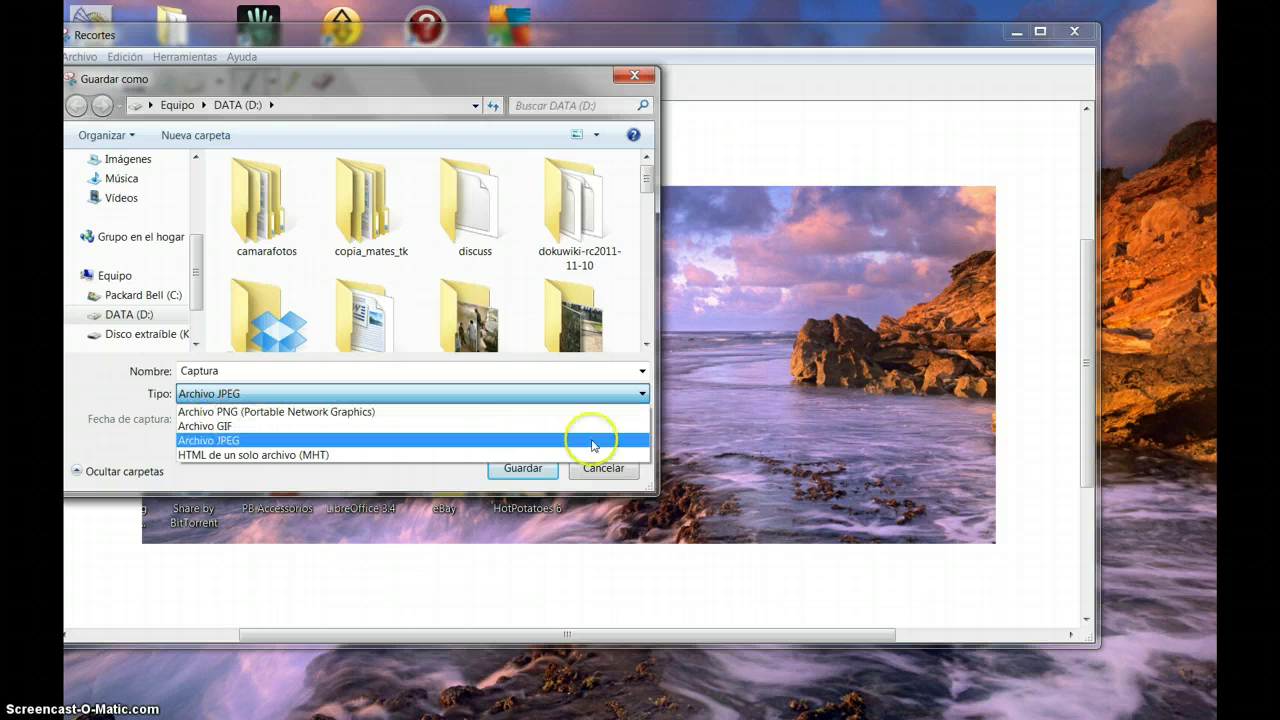
{"action": "left_click", "coordinate": [633, 78]}
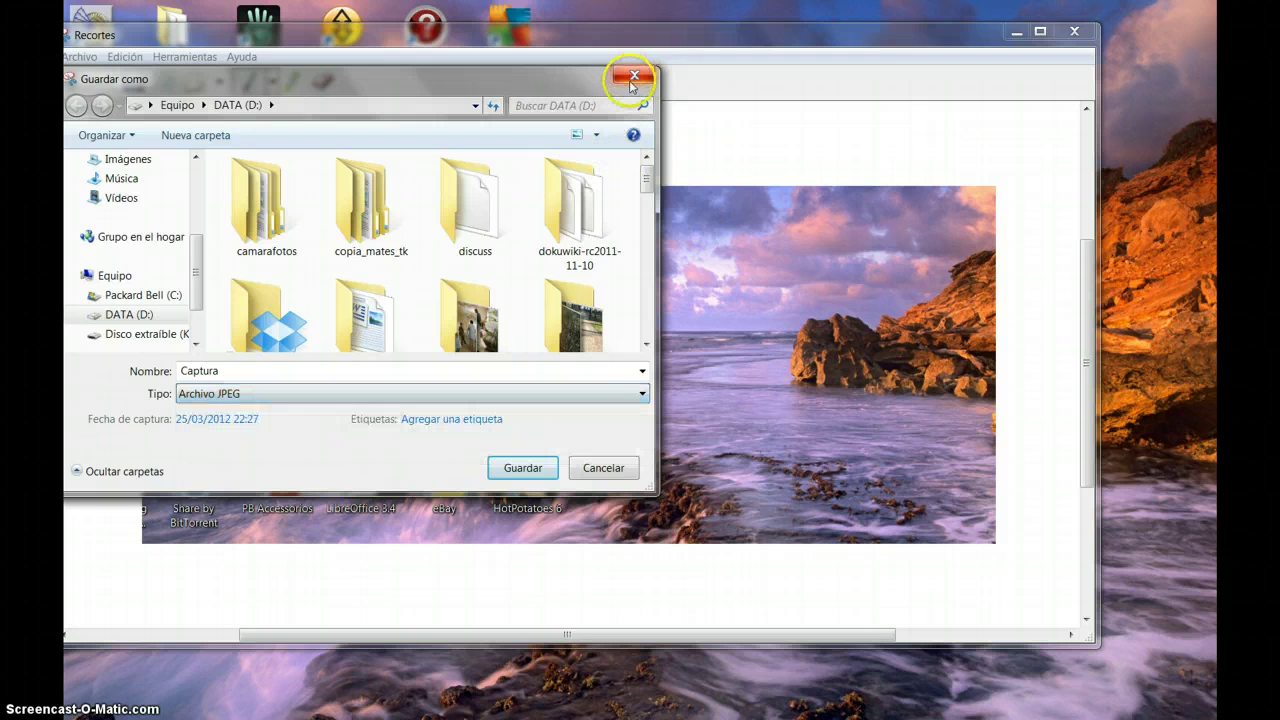
{"action": "left_click", "coordinate": [527, 467]}
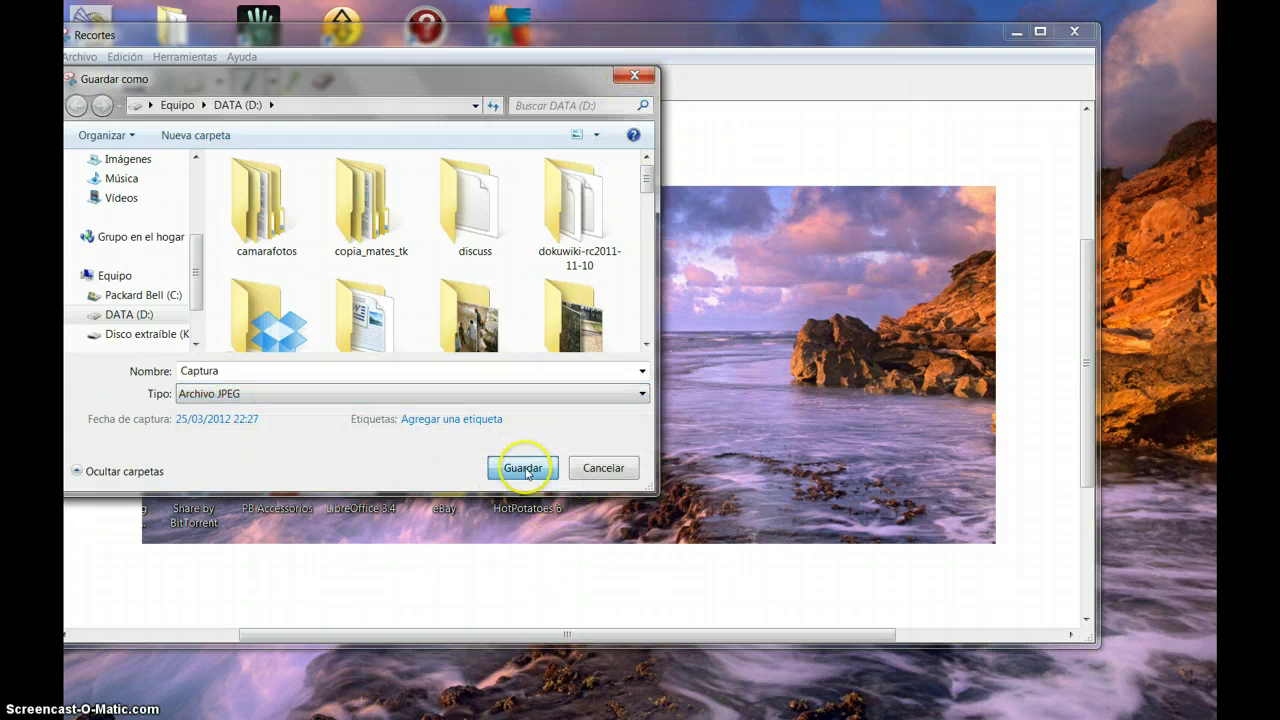
{"action": "left_click", "coordinate": [710, 371]}
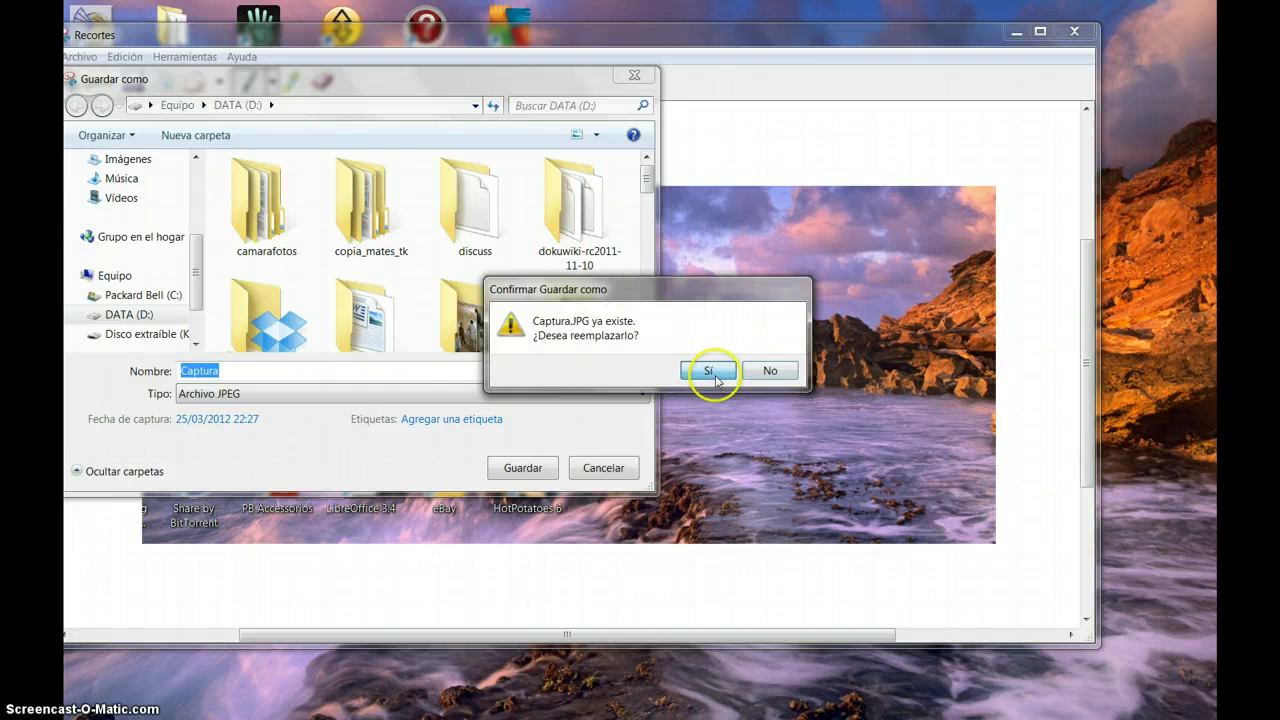
{"action": "left_click", "coordinate": [1073, 33]}
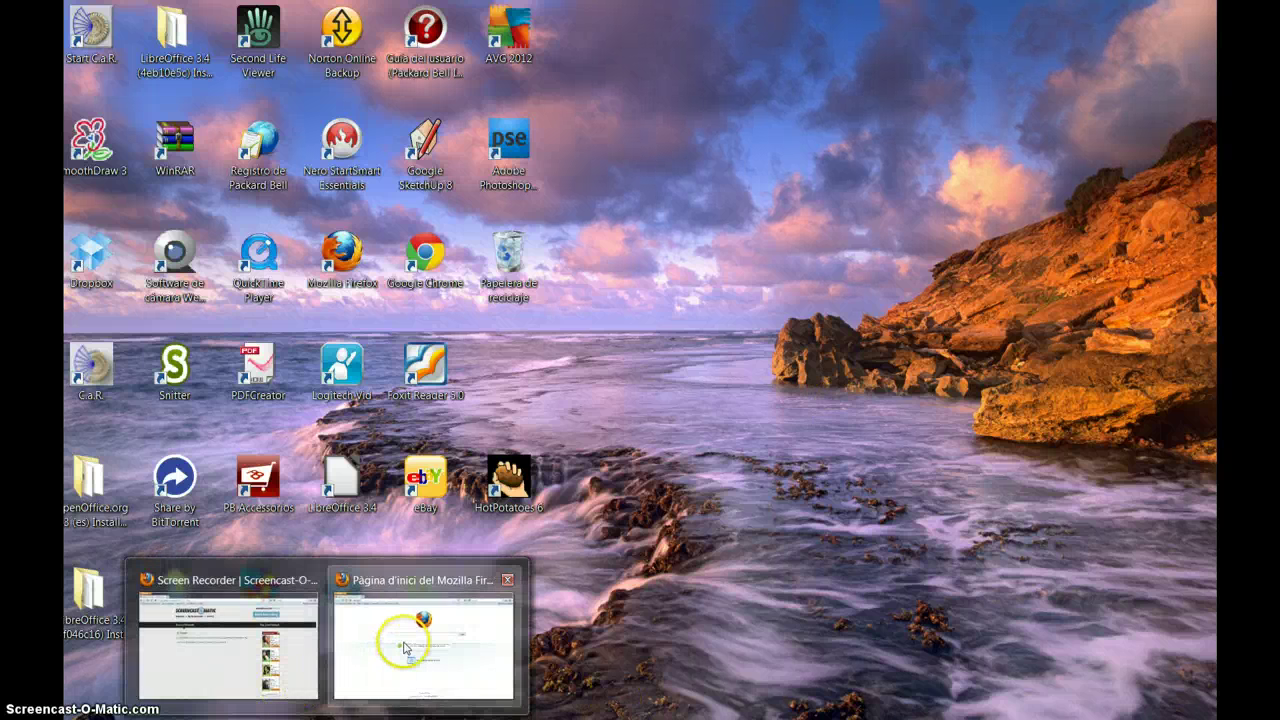
Step: Switch to the Mozilla Firefox home page window, maximize it and open the add-ons manager
{"action": "left_click", "coordinate": [402, 644]}
{"action": "left_click", "coordinate": [1209, 206]}
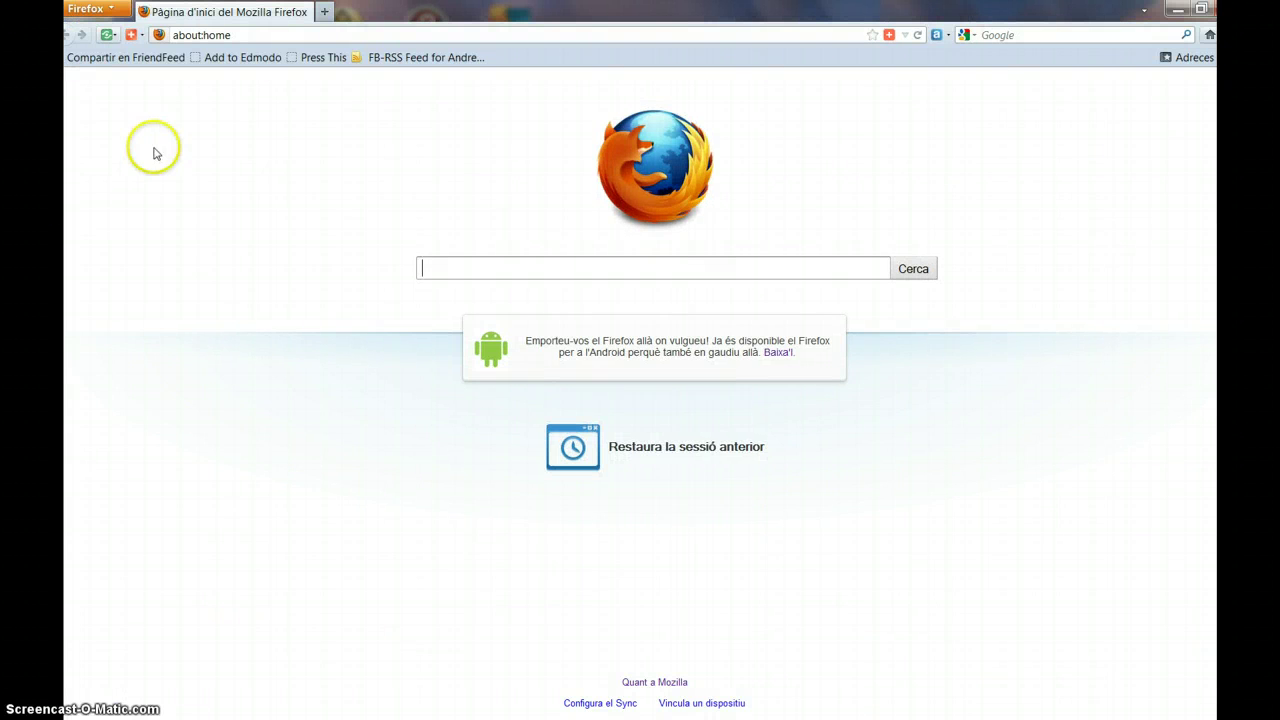
{"action": "left_click", "coordinate": [122, 12]}
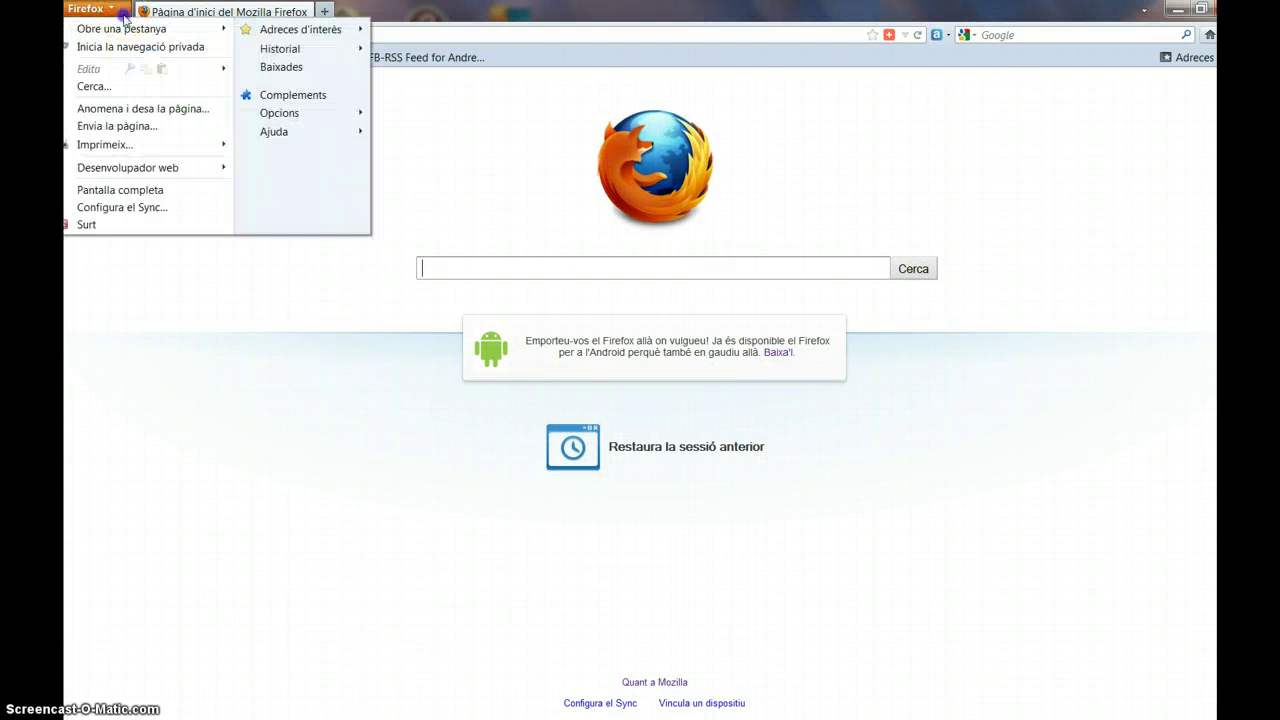
{"action": "left_click", "coordinate": [302, 95]}
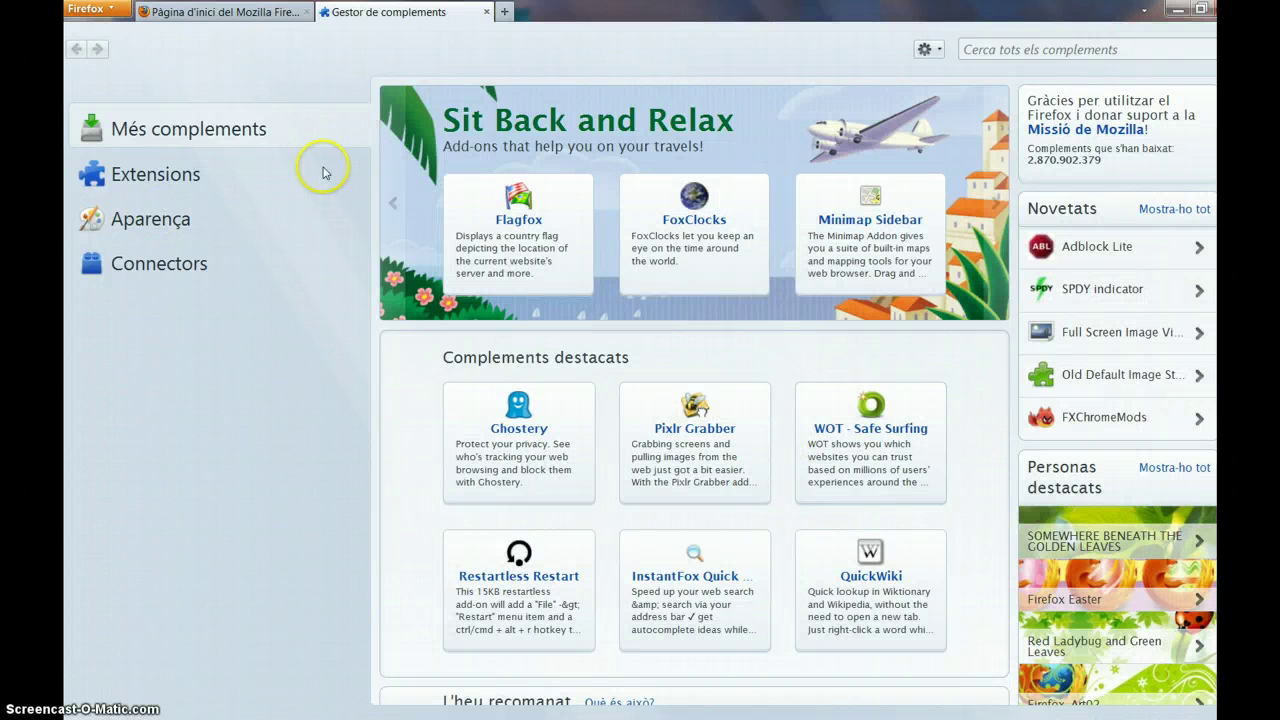
Step: Look through the list of installed Firefox extensions, including the FireShot screenshot add-on
{"action": "left_click", "coordinate": [150, 174]}
{"action": "scroll", "coordinate": [668, 228], "scroll_direction": "down", "scroll_amount": 1}
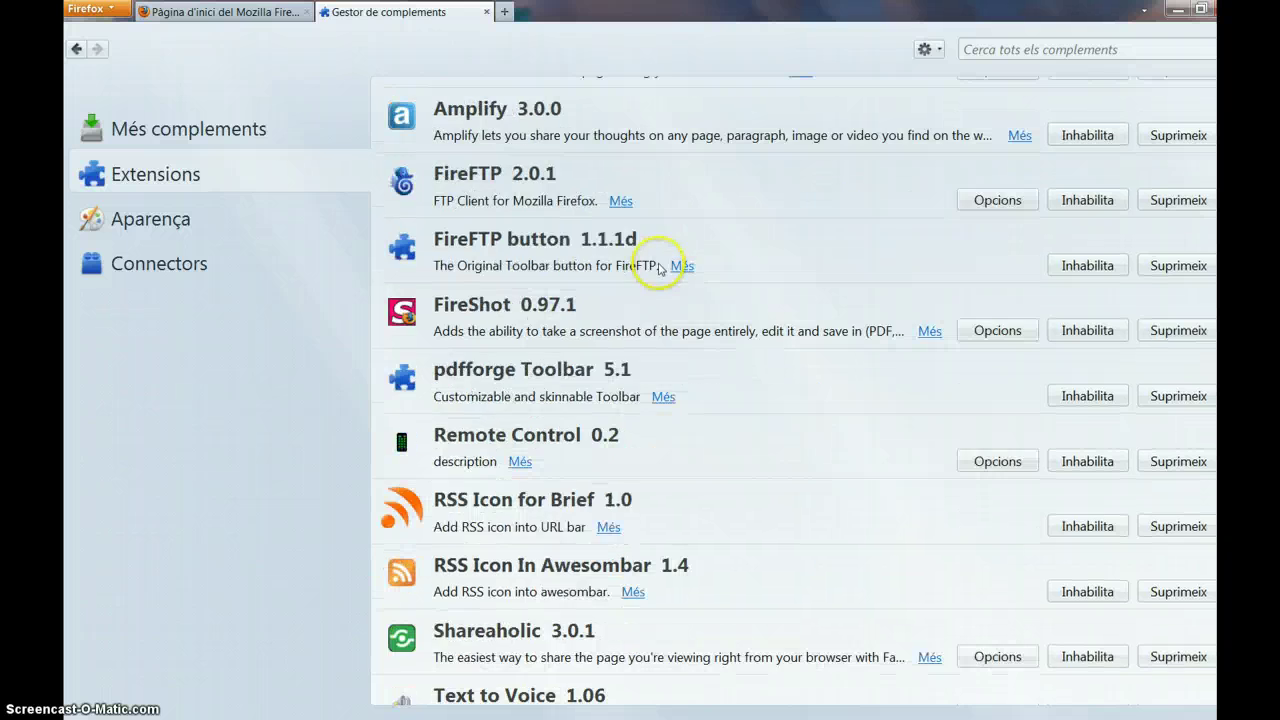
{"action": "scroll", "coordinate": [614, 396], "scroll_direction": "down", "scroll_amount": 1}
{"action": "scroll", "coordinate": [591, 417], "scroll_direction": "up", "scroll_amount": 2}
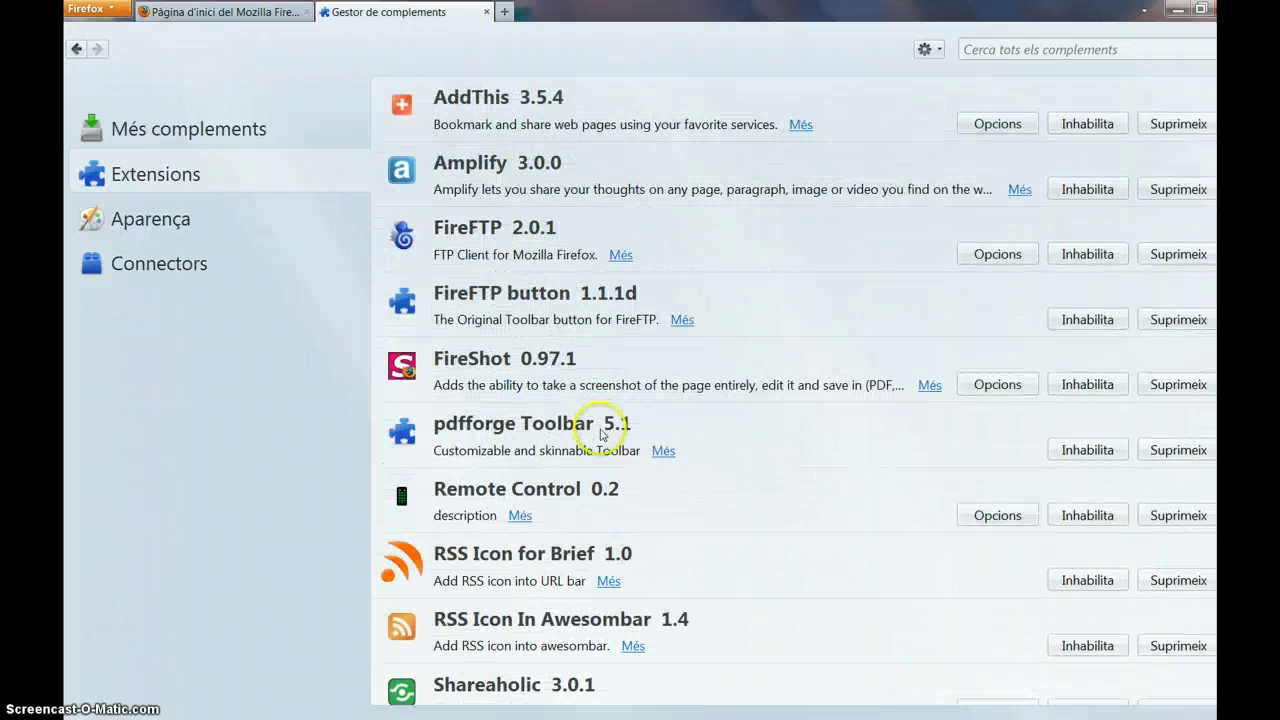
{"action": "scroll", "coordinate": [586, 443], "scroll_direction": "down", "scroll_amount": 1}
{"action": "scroll", "coordinate": [575, 370], "scroll_direction": "down", "scroll_amount": 1}
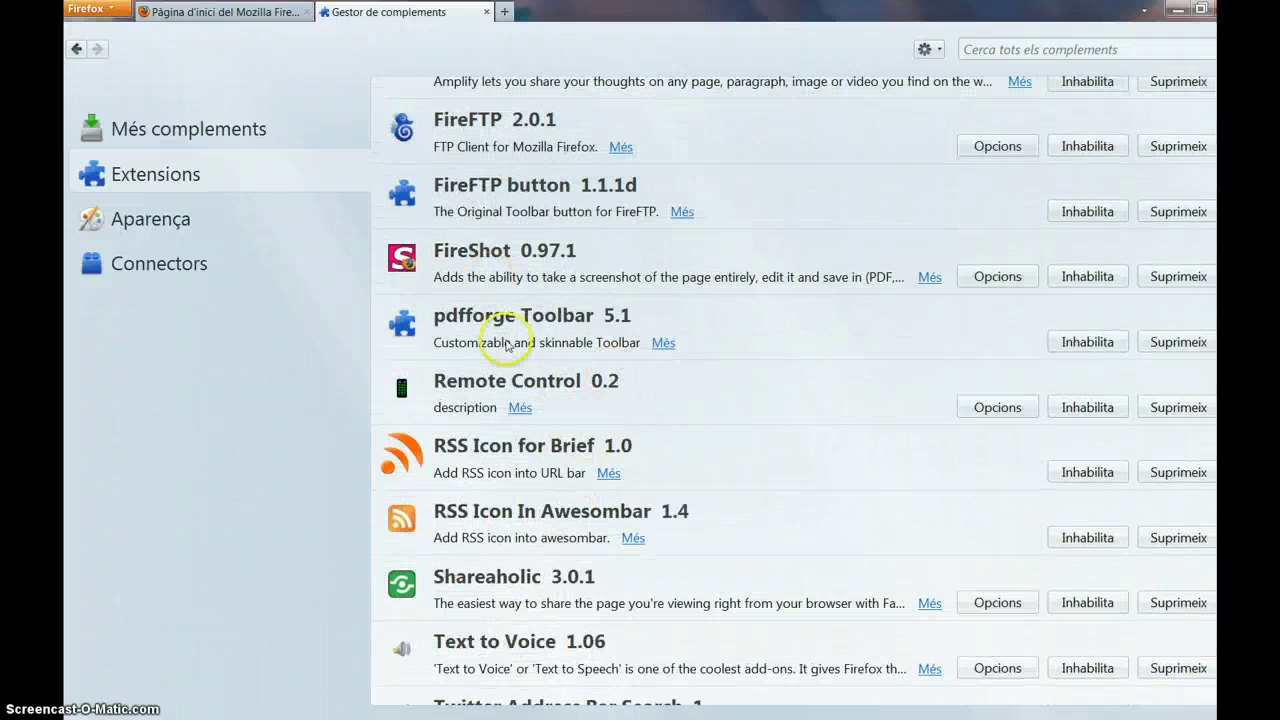
{"action": "scroll", "coordinate": [565, 498], "scroll_direction": "down", "scroll_amount": 1}
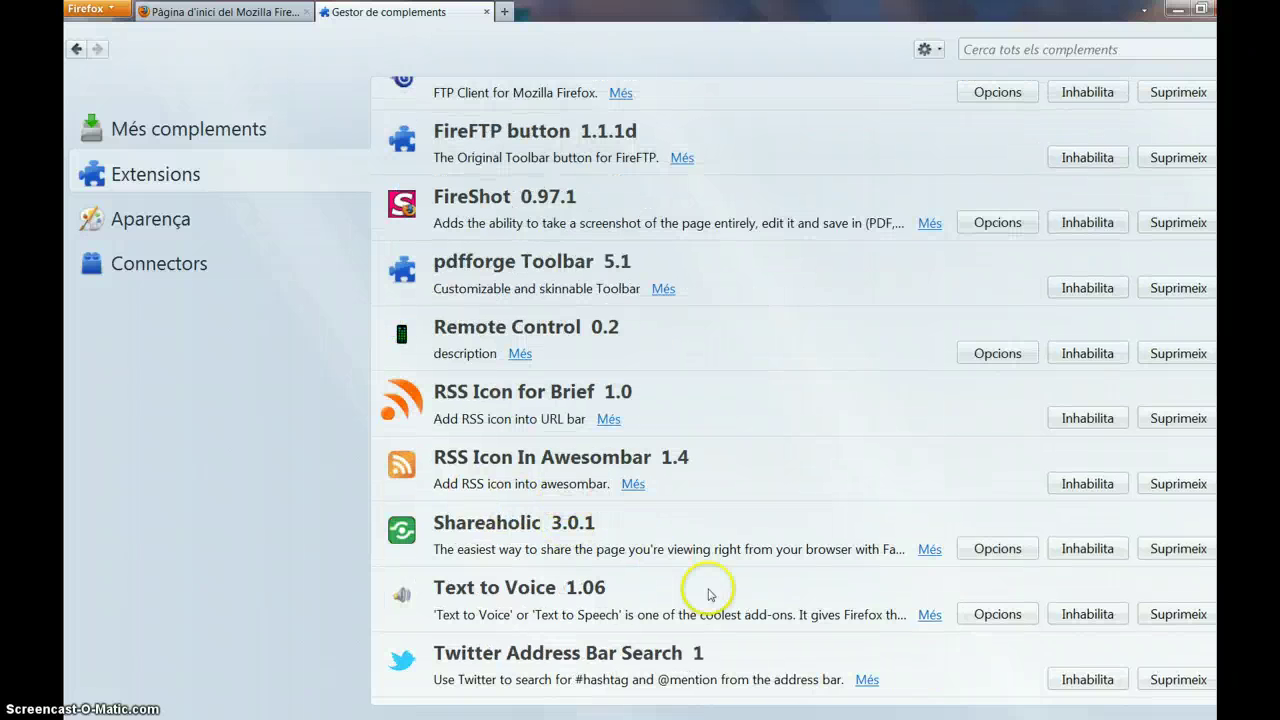
Step: Search the available Firefox add-ons for "screen" and look through the screenshot extensions offered
{"action": "scroll", "coordinate": [720, 616], "scroll_direction": "up", "scroll_amount": 3}
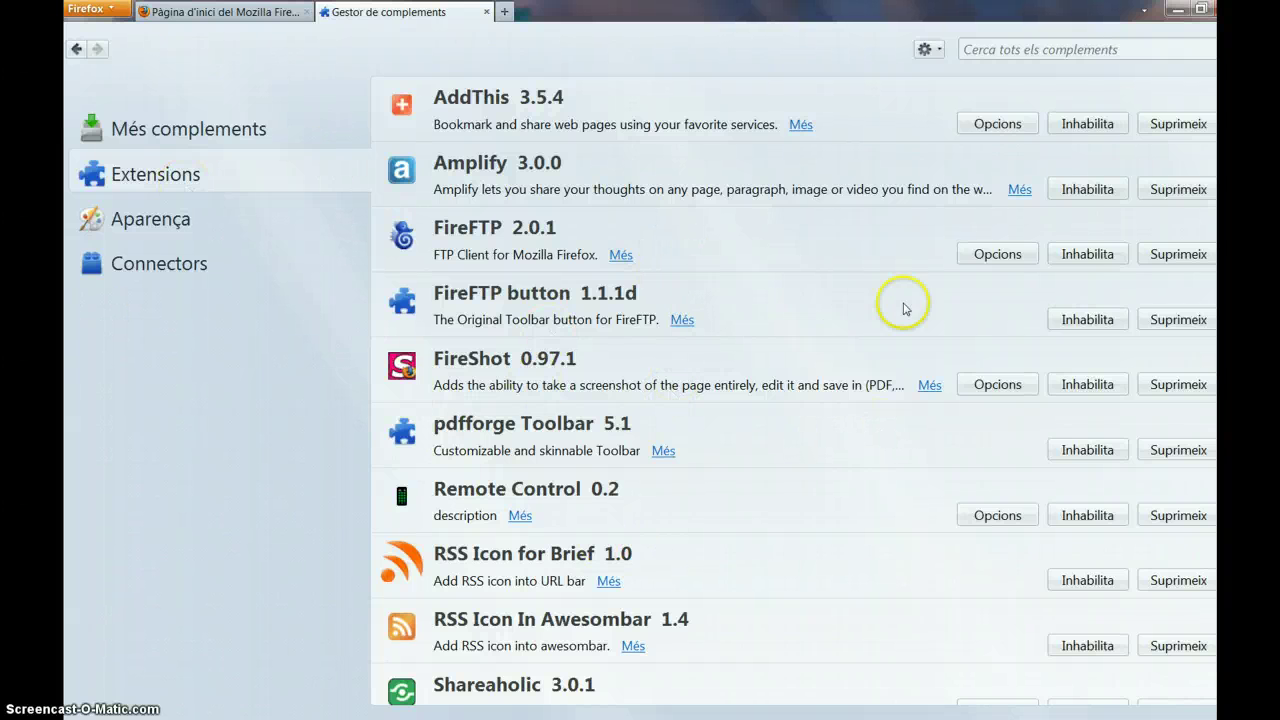
{"action": "left_click", "coordinate": [1135, 58]}
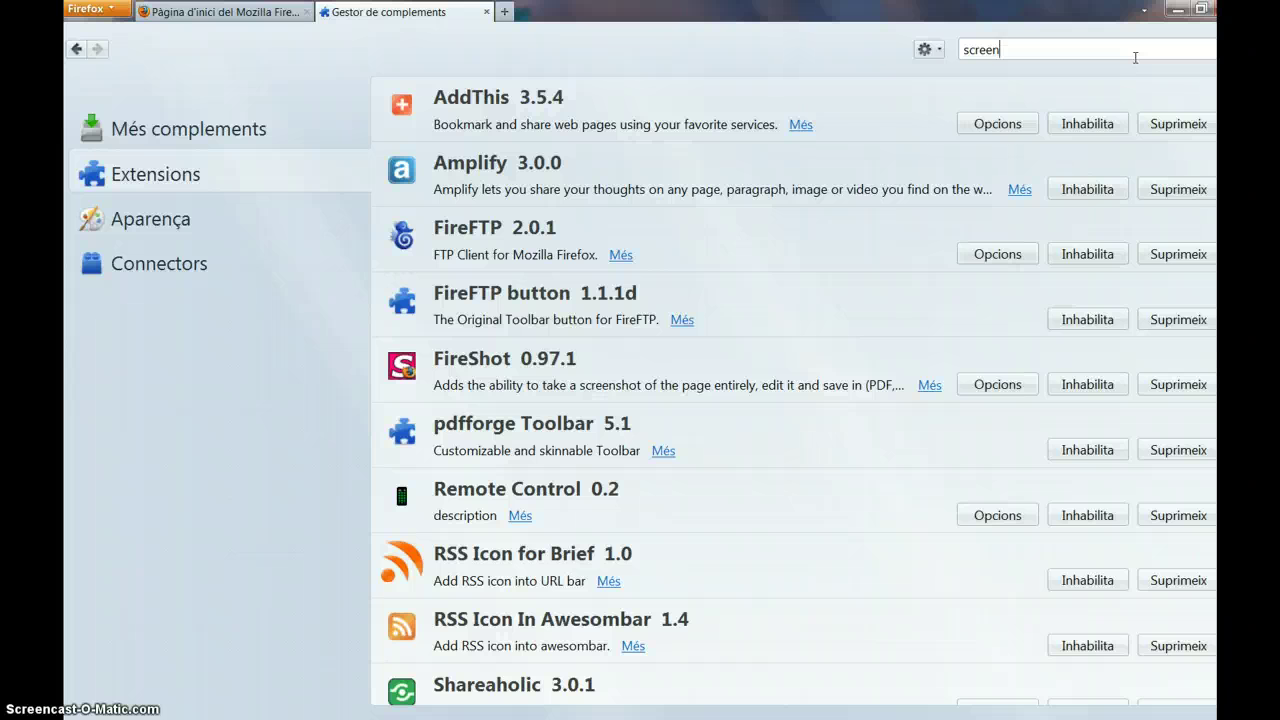
{"action": "key", "text": "Return"}
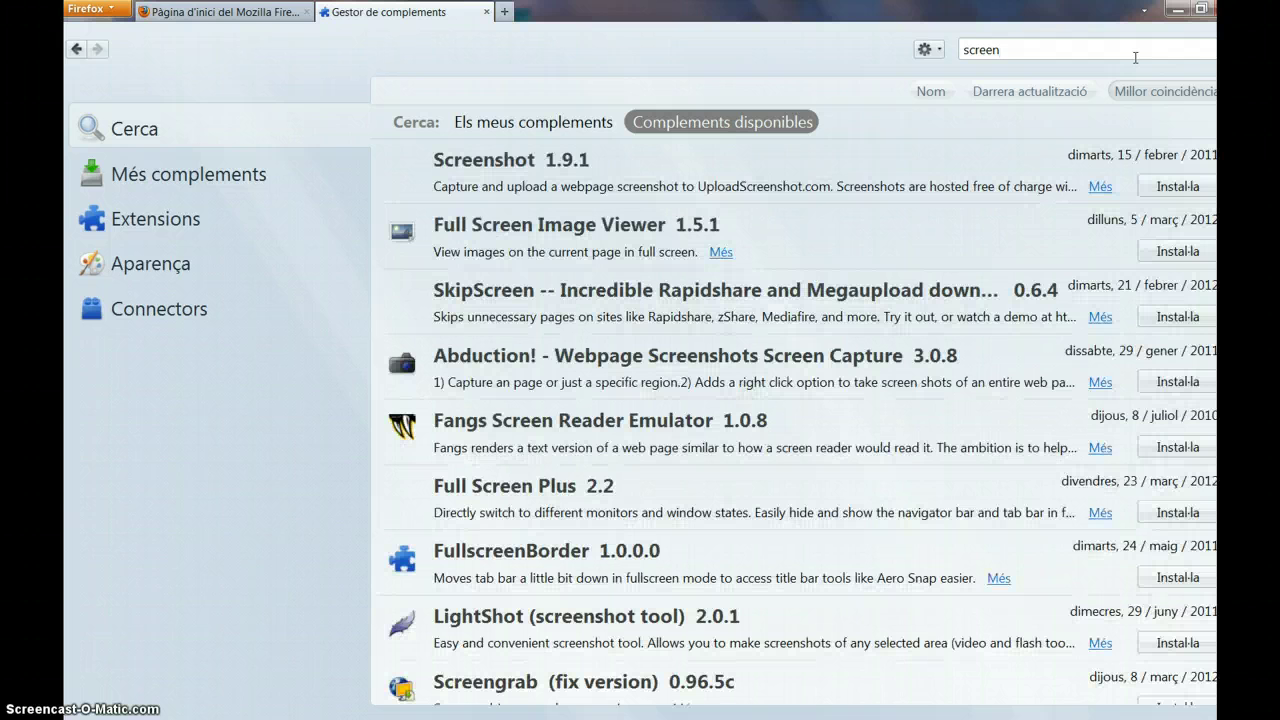
{"action": "scroll", "coordinate": [590, 535], "scroll_direction": "down", "scroll_amount": 2}
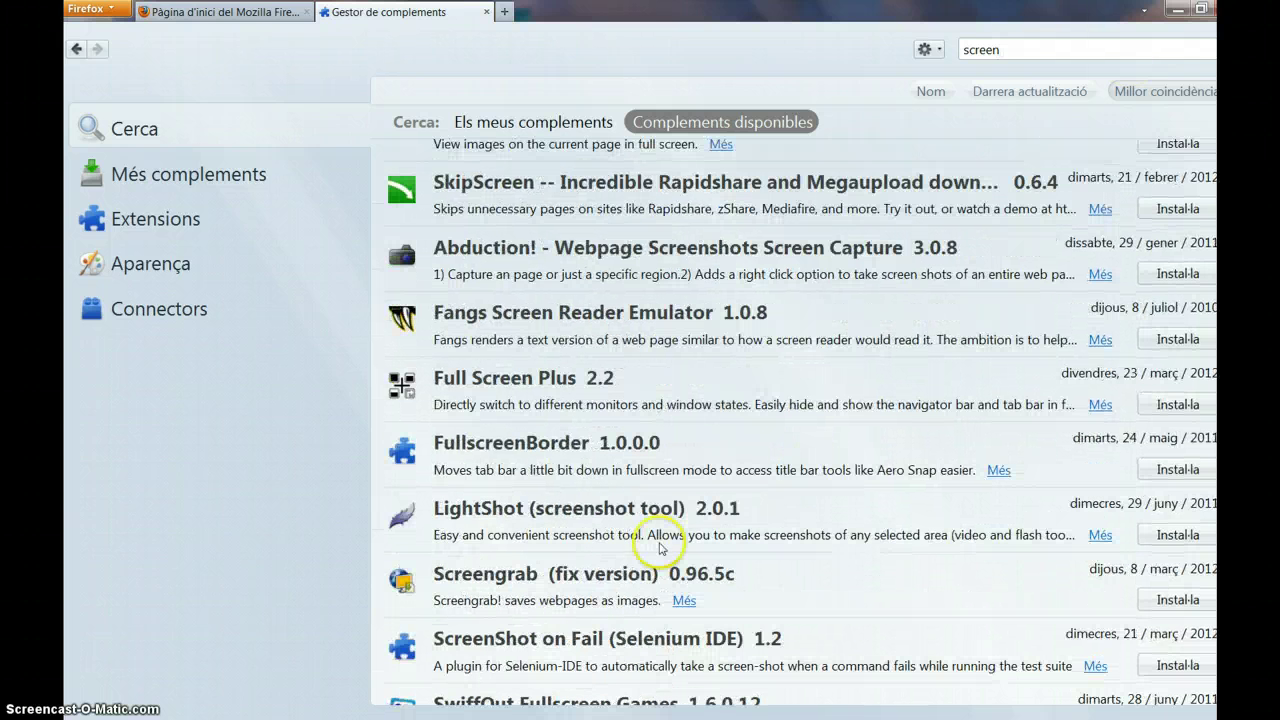
{"action": "scroll", "coordinate": [620, 555], "scroll_direction": "down", "scroll_amount": 2}
{"action": "scroll", "coordinate": [680, 585], "scroll_direction": "down", "scroll_amount": 3}
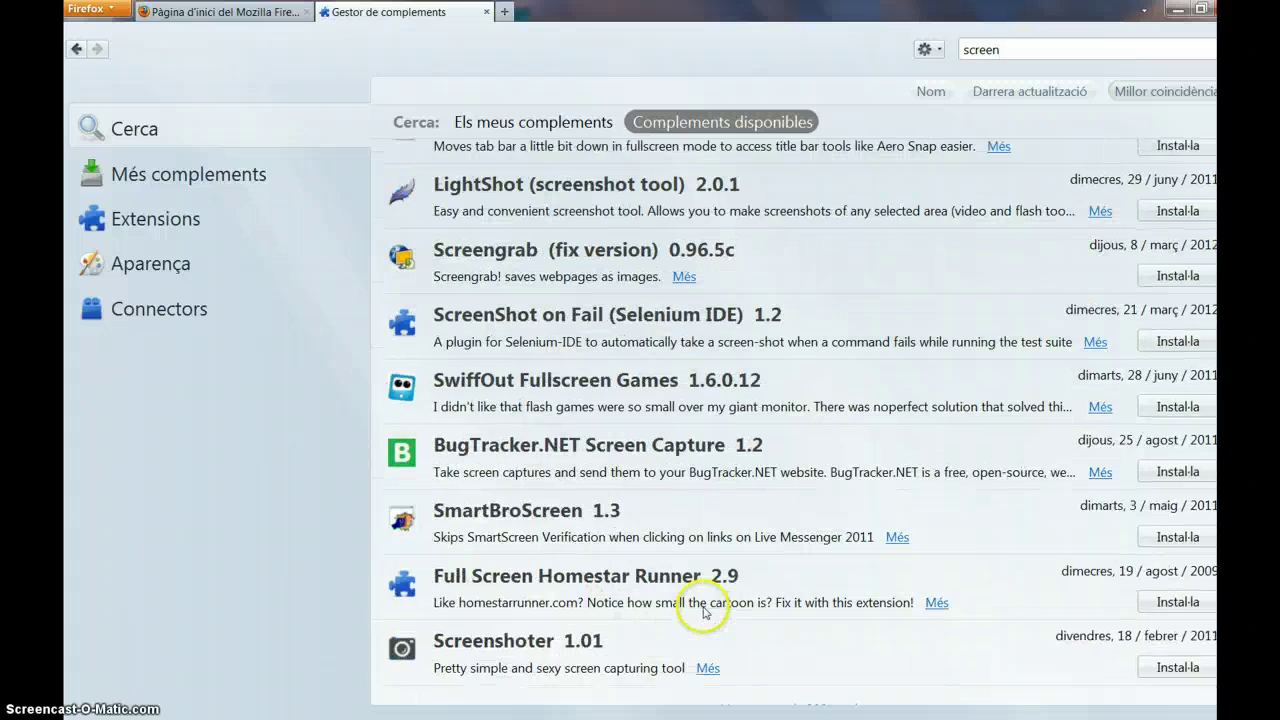
{"action": "scroll", "coordinate": [709, 608], "scroll_direction": "up", "scroll_amount": 7}
{"action": "scroll", "coordinate": [705, 612], "scroll_direction": "up", "scroll_amount": 3}
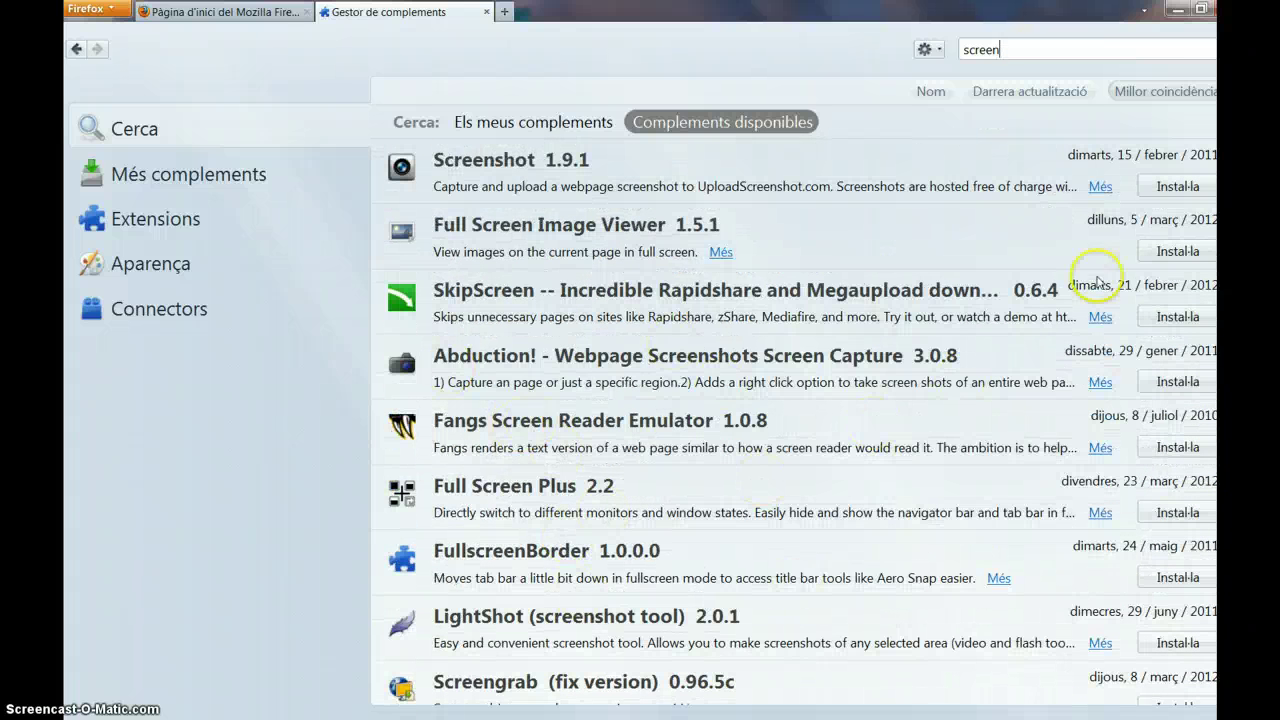
{"action": "left_click", "coordinate": [1178, 10]}
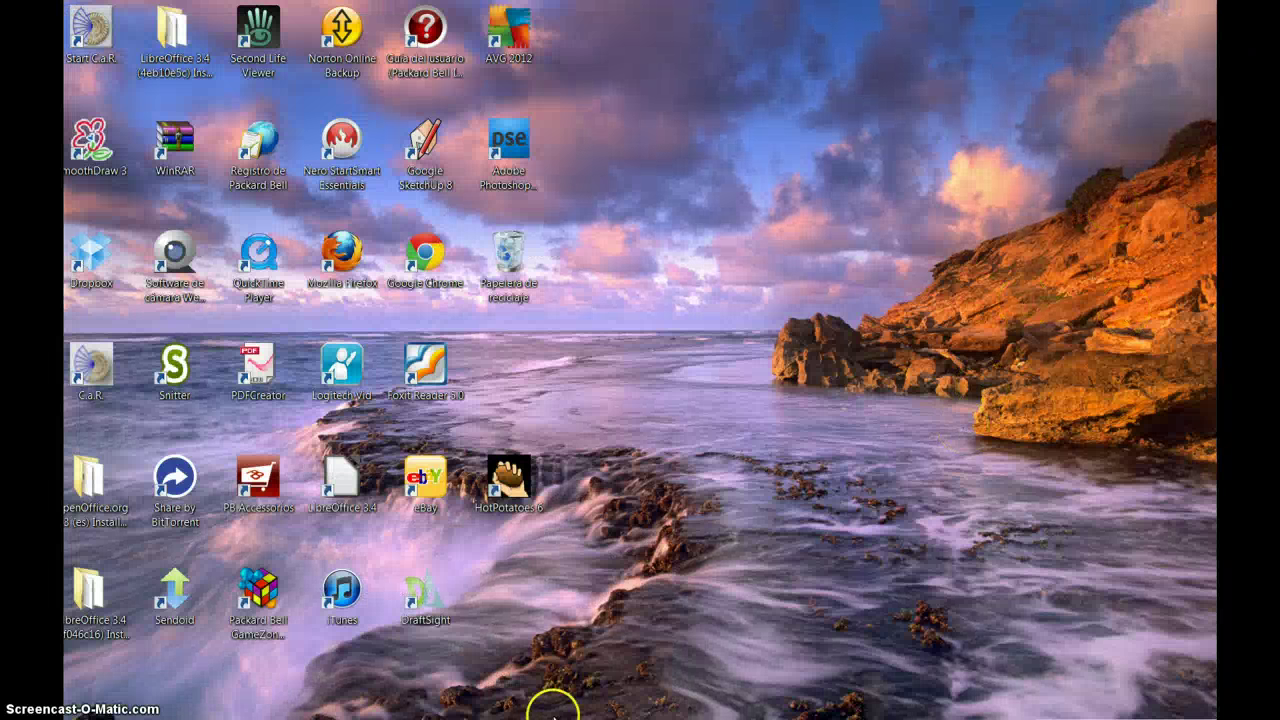
{"action": "left_click", "coordinate": [328, 719]}
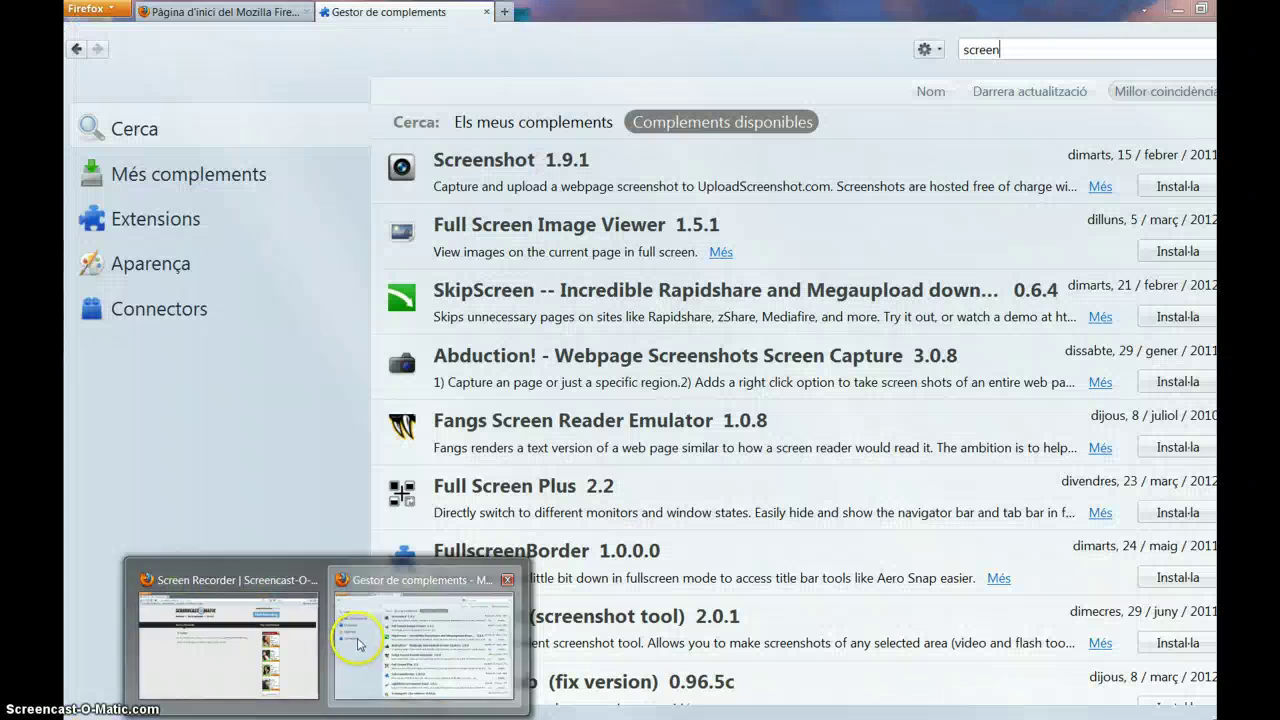
{"action": "left_click", "coordinate": [355, 647]}
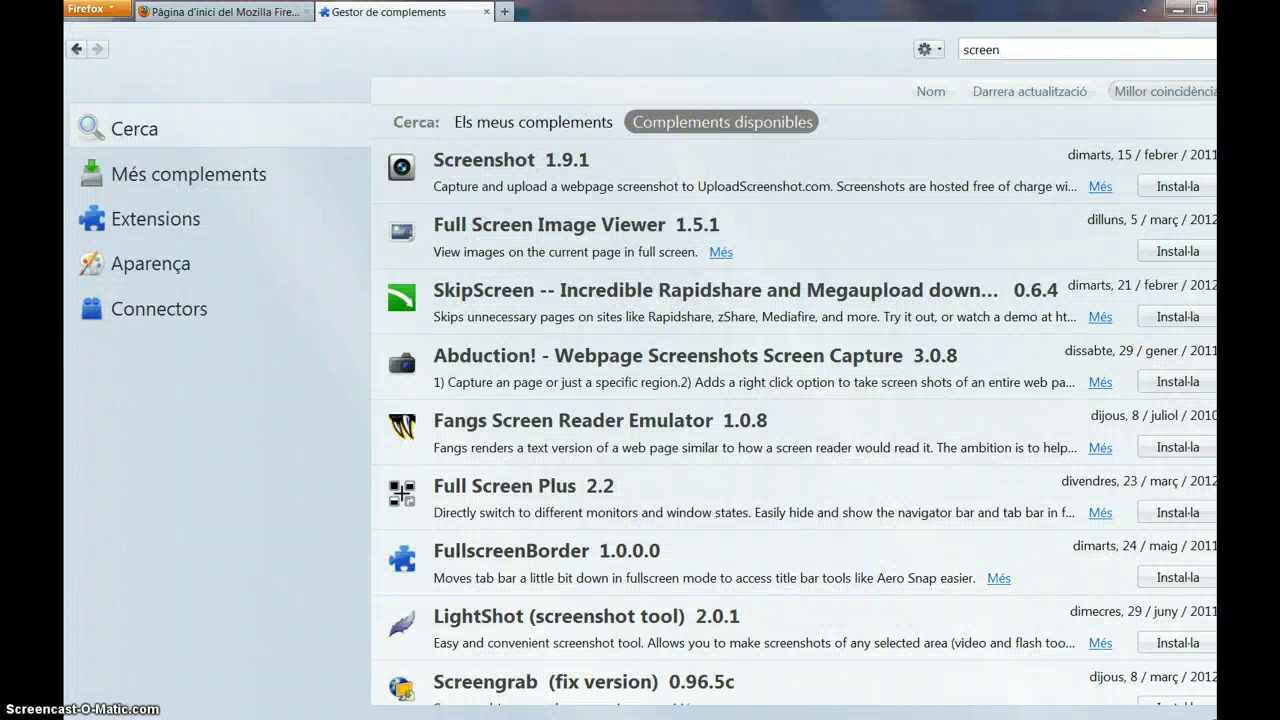
Step: Return to the installed extensions, switch to the Firefox home page, and un-maximize and move the window so the FireShot control is visible
{"action": "left_click", "coordinate": [152, 224]}
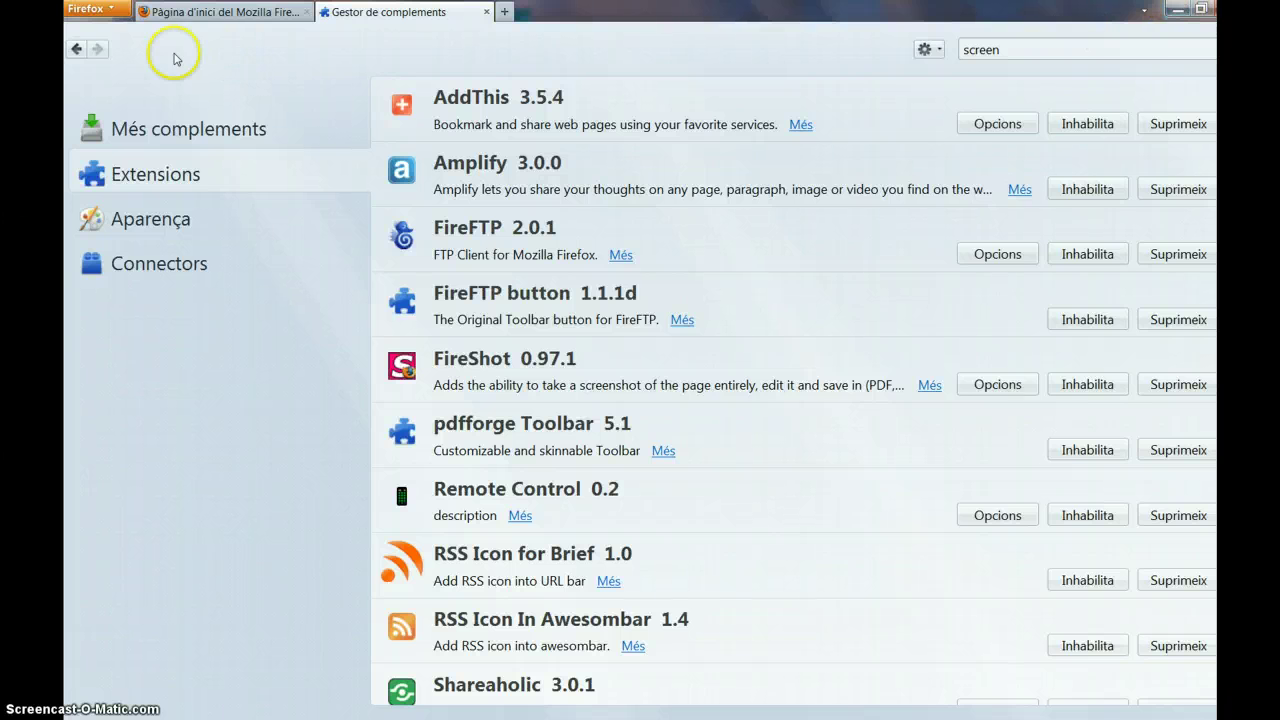
{"action": "left_click", "coordinate": [226, 14]}
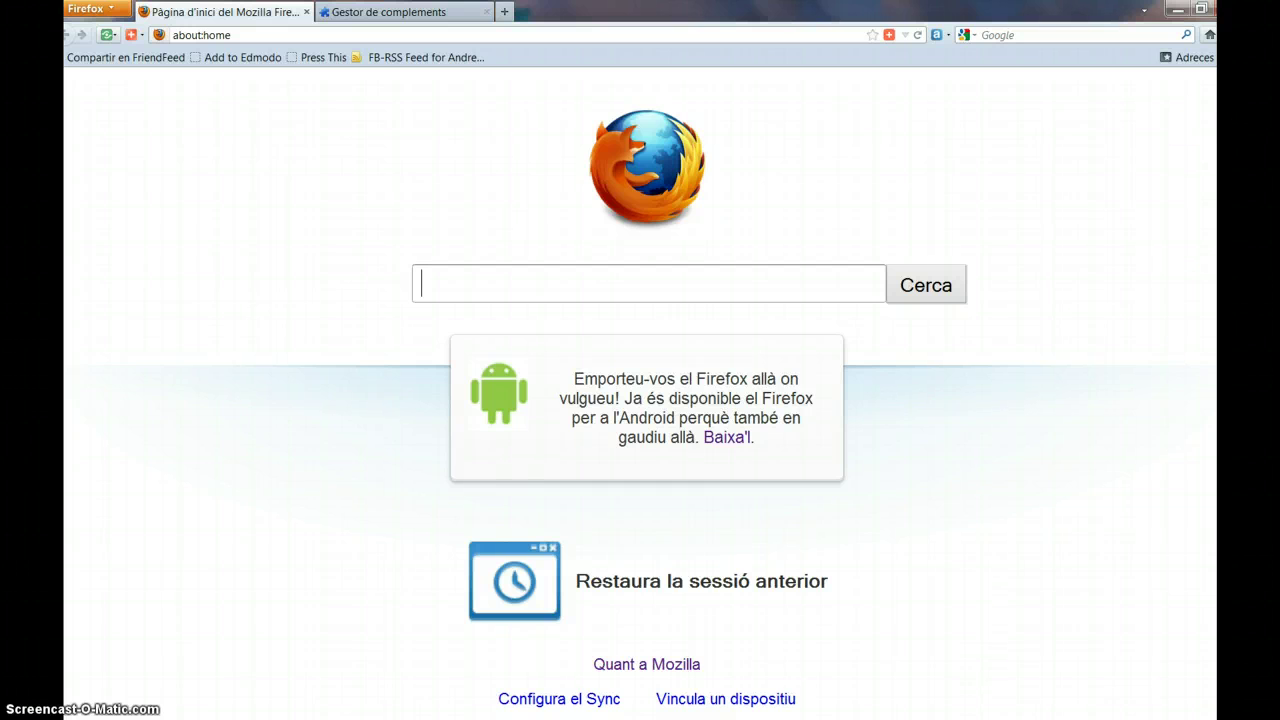
{"action": "left_click", "coordinate": [1200, 10]}
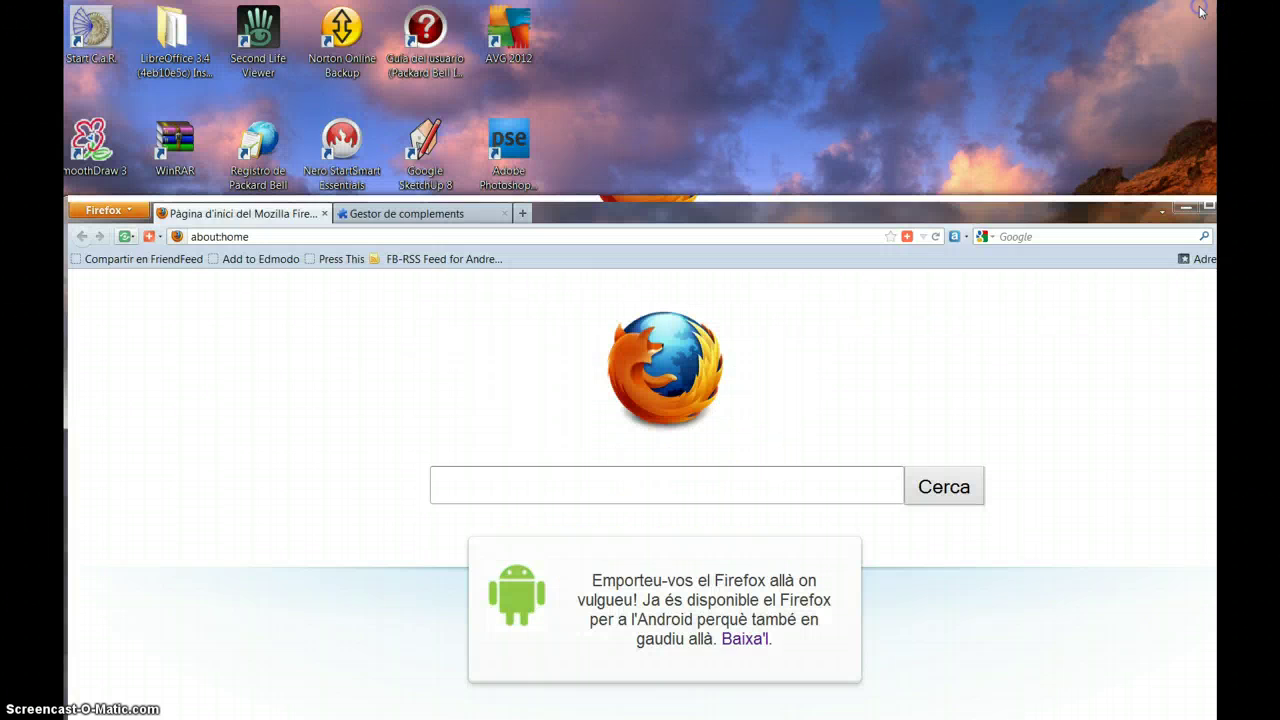
{"action": "left_click_drag", "start_coordinate": [988, 231], "coordinate": [750, 124]}
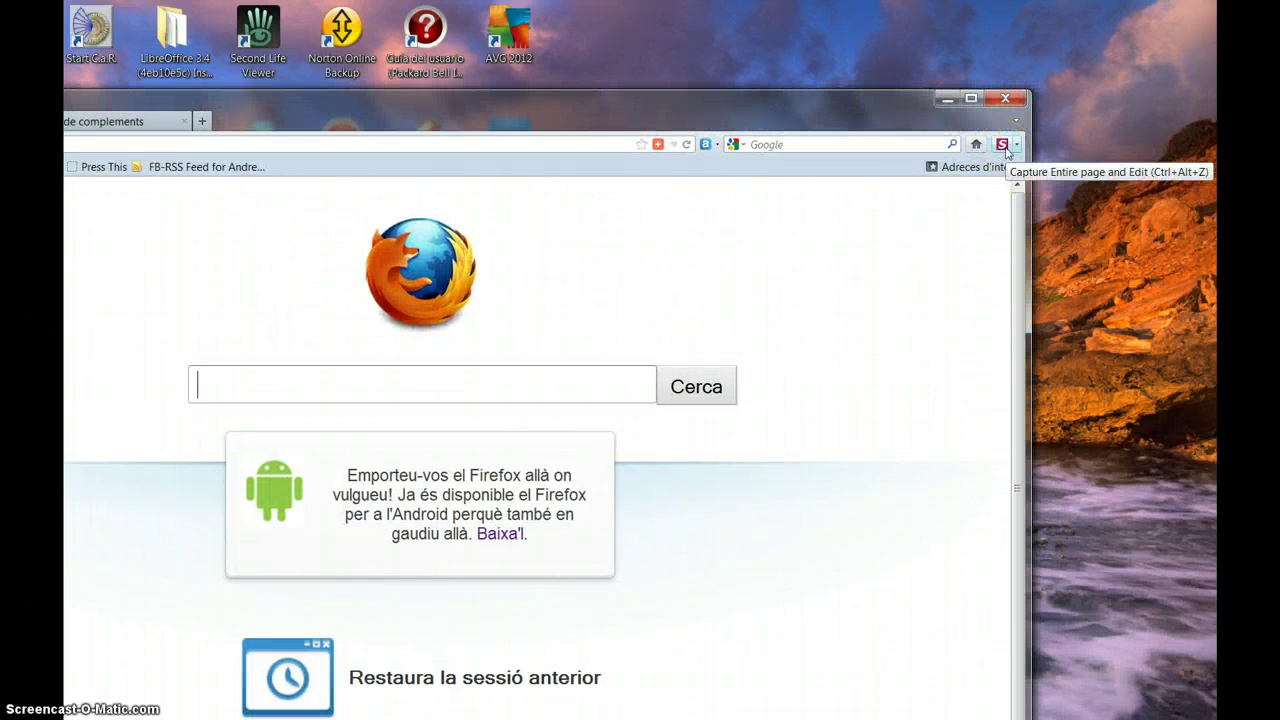
Step: Capture the entire Firefox home page with FireShot for editing, and minimize the FireShot editor
{"action": "left_click", "coordinate": [1003, 147]}
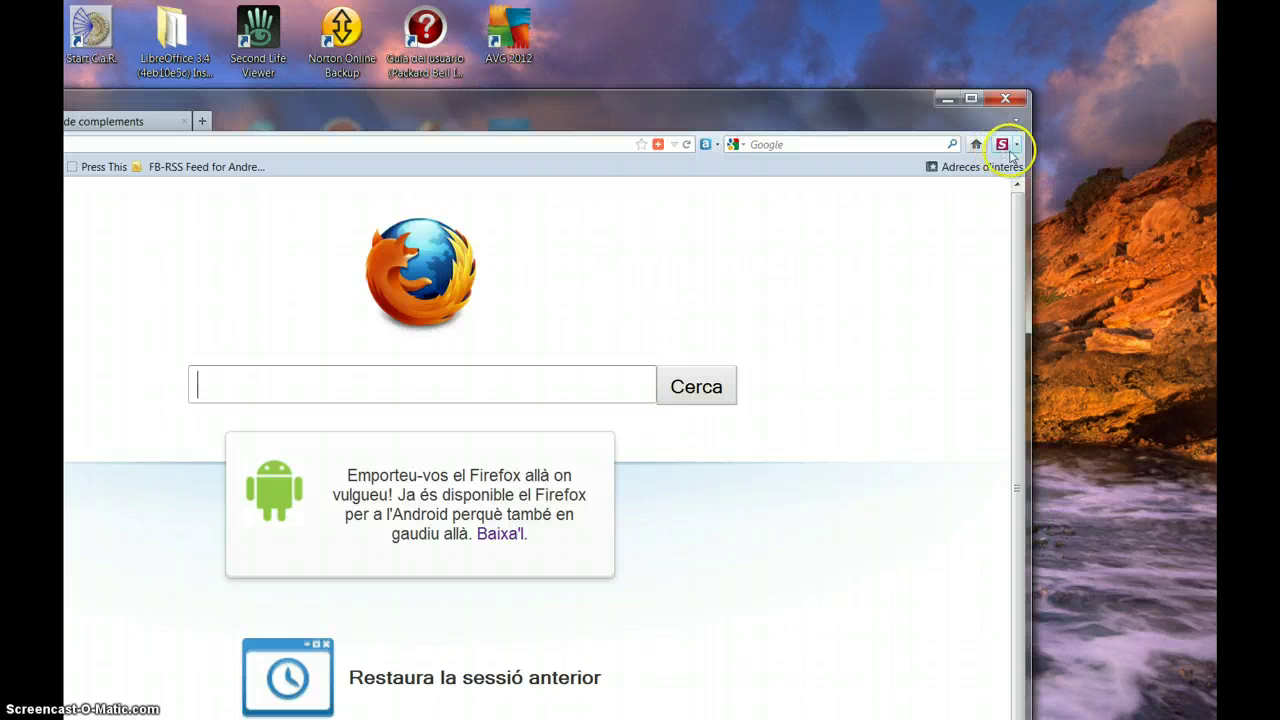
{"action": "left_click", "coordinate": [1016, 147]}
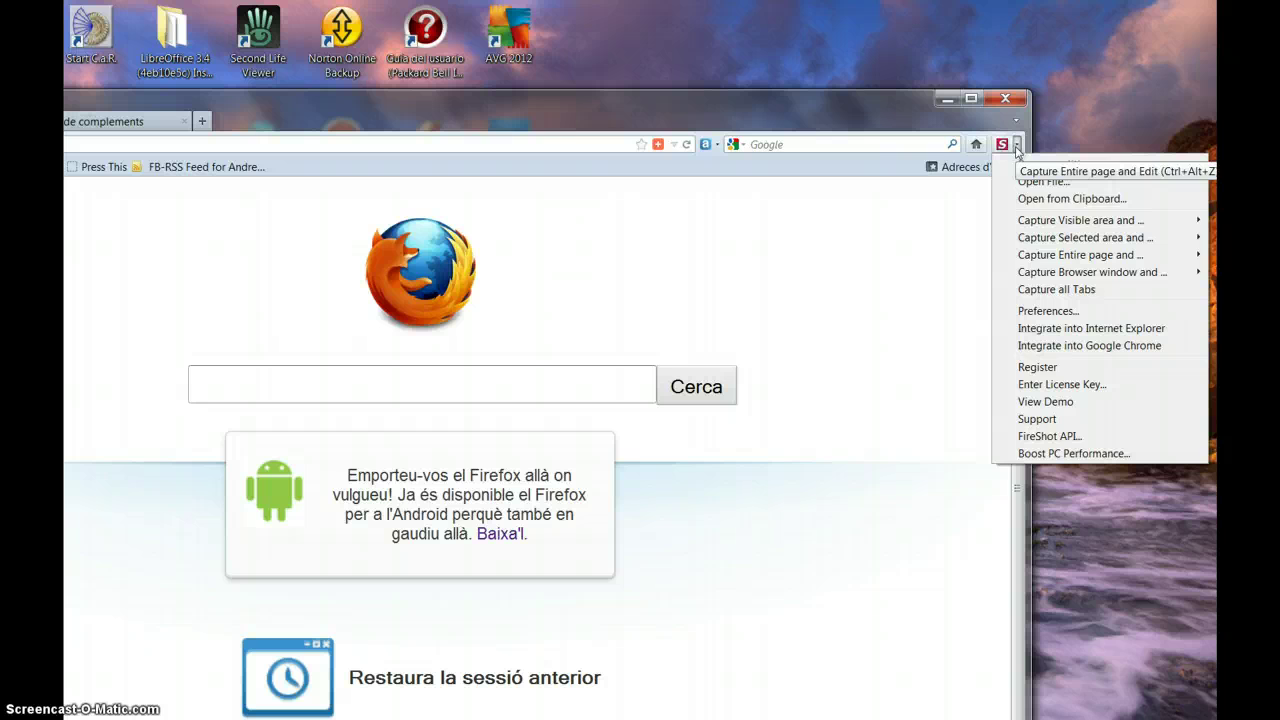
{"action": "left_click", "coordinate": [1004, 147]}
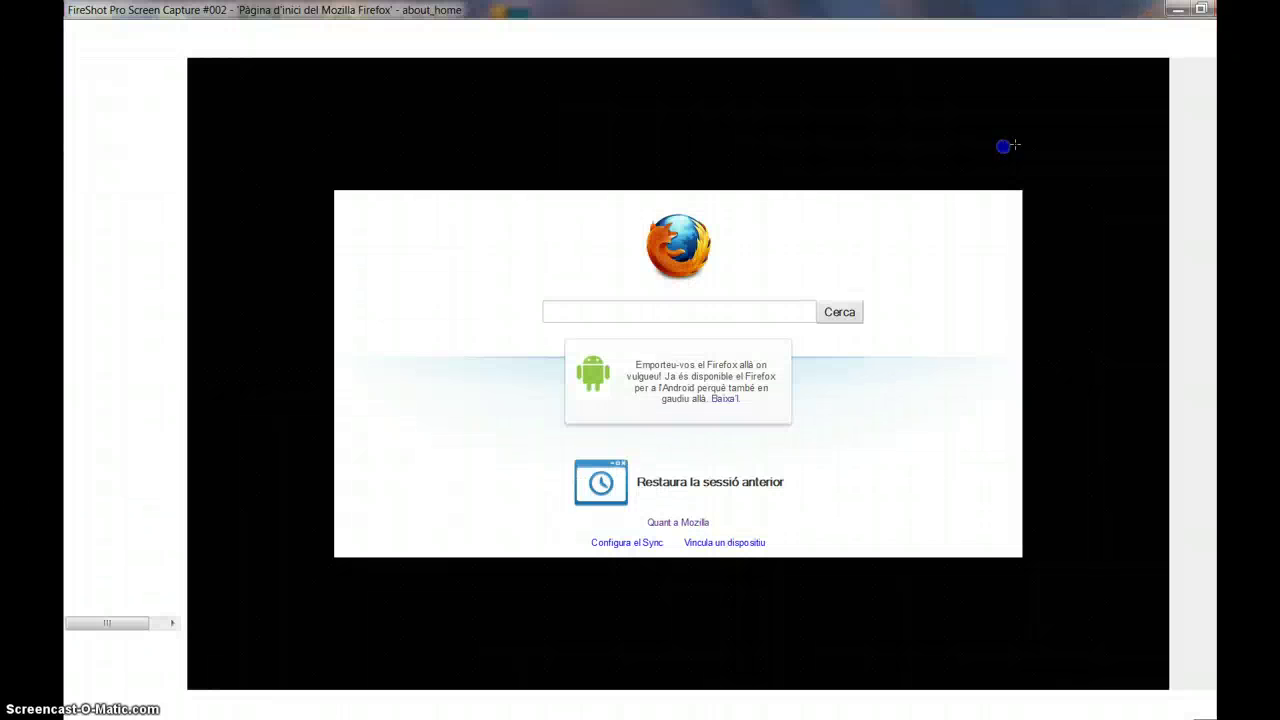
{"action": "left_click", "coordinate": [1183, 13]}
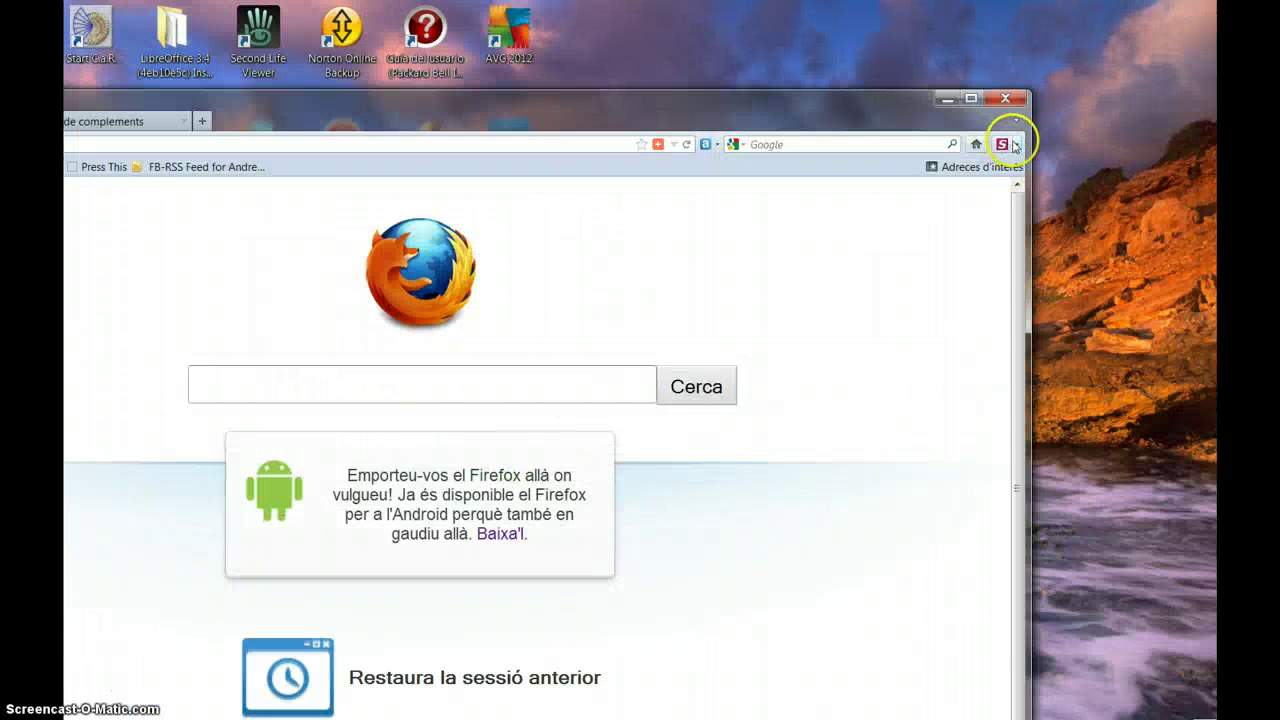
Step: Capture a selected area of the home page around the Firefox logo and search box with FireShot, and open it for editing
{"action": "left_click", "coordinate": [1014, 146]}
{"action": "left_click", "coordinate": [1034, 222]}
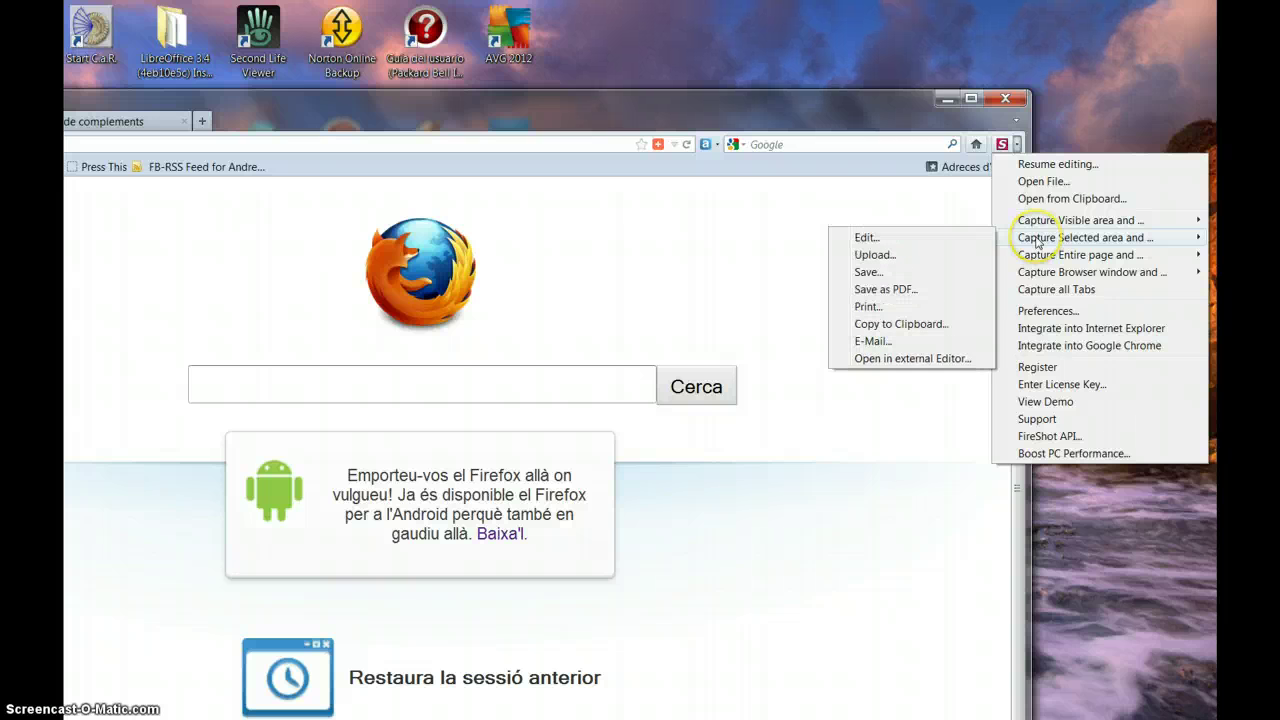
{"action": "left_click", "coordinate": [903, 241]}
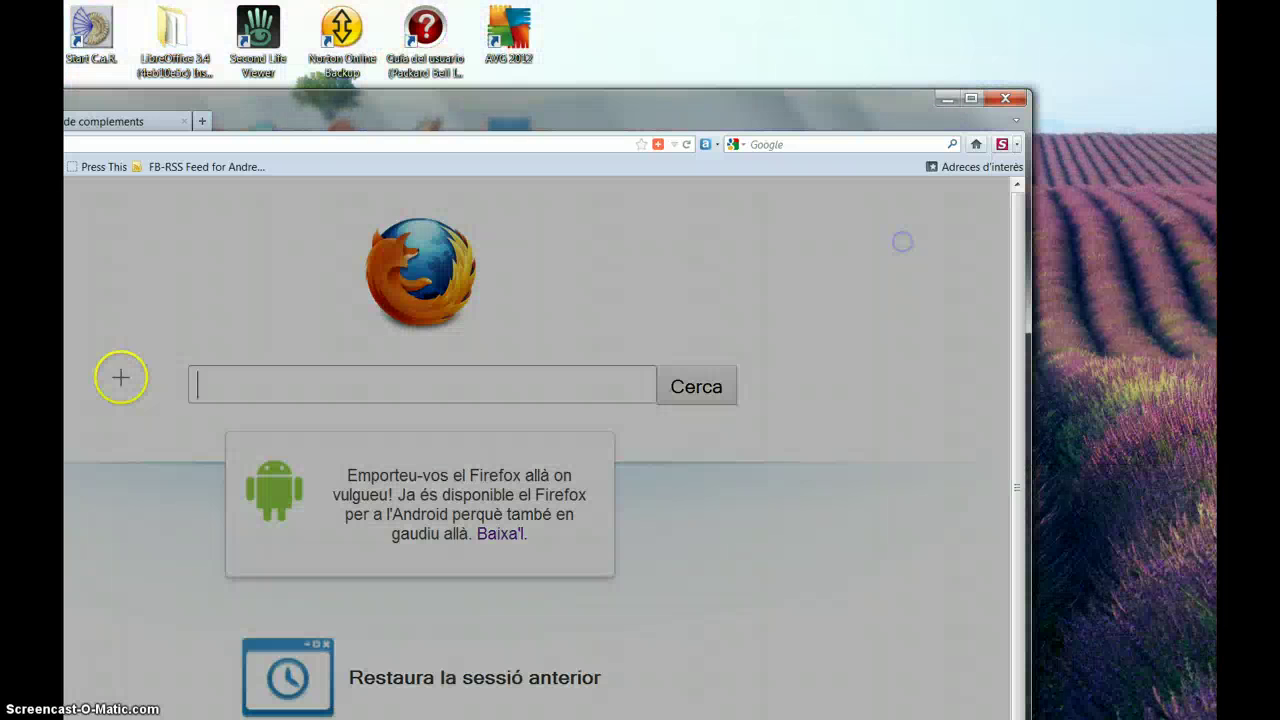
{"action": "left_click_drag", "start_coordinate": [126, 210], "coordinate": [883, 462]}
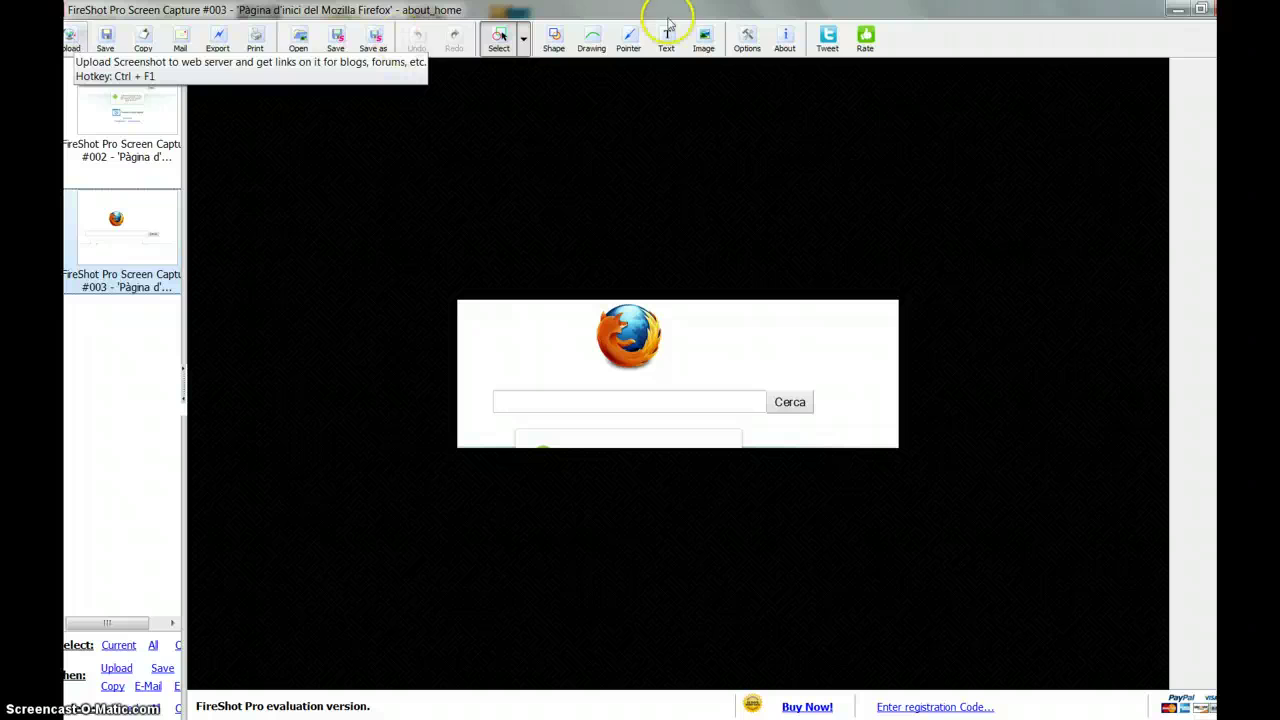
Step: Upload the selected-area capture from the FireShot editor to ImageShack
{"action": "left_click", "coordinate": [72, 46]}
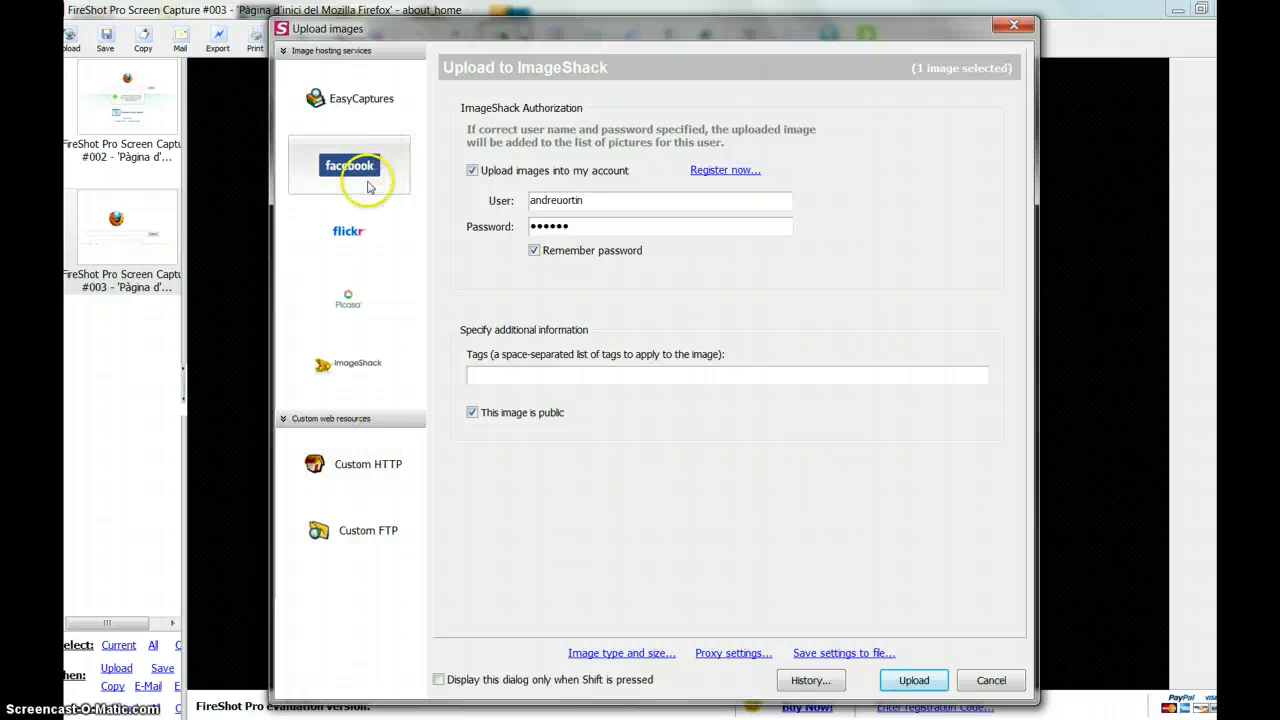
{"action": "left_click", "coordinate": [358, 238]}
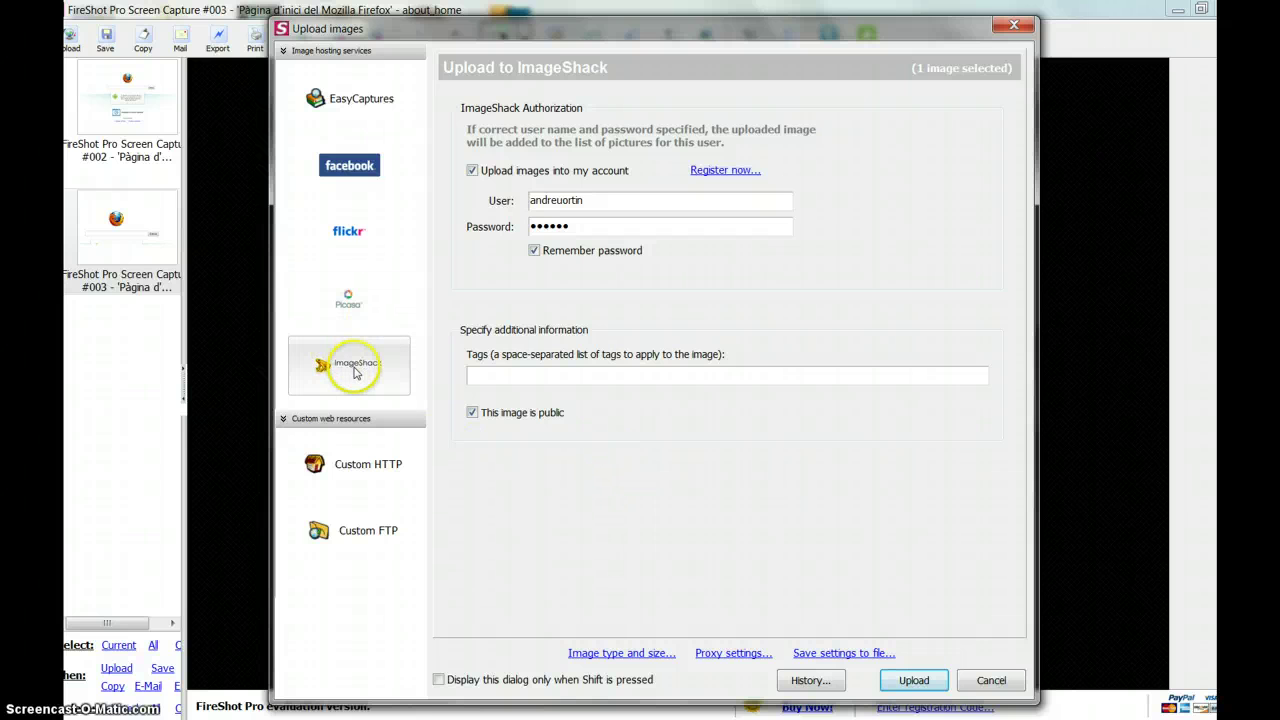
{"action": "left_click", "coordinate": [916, 681]}
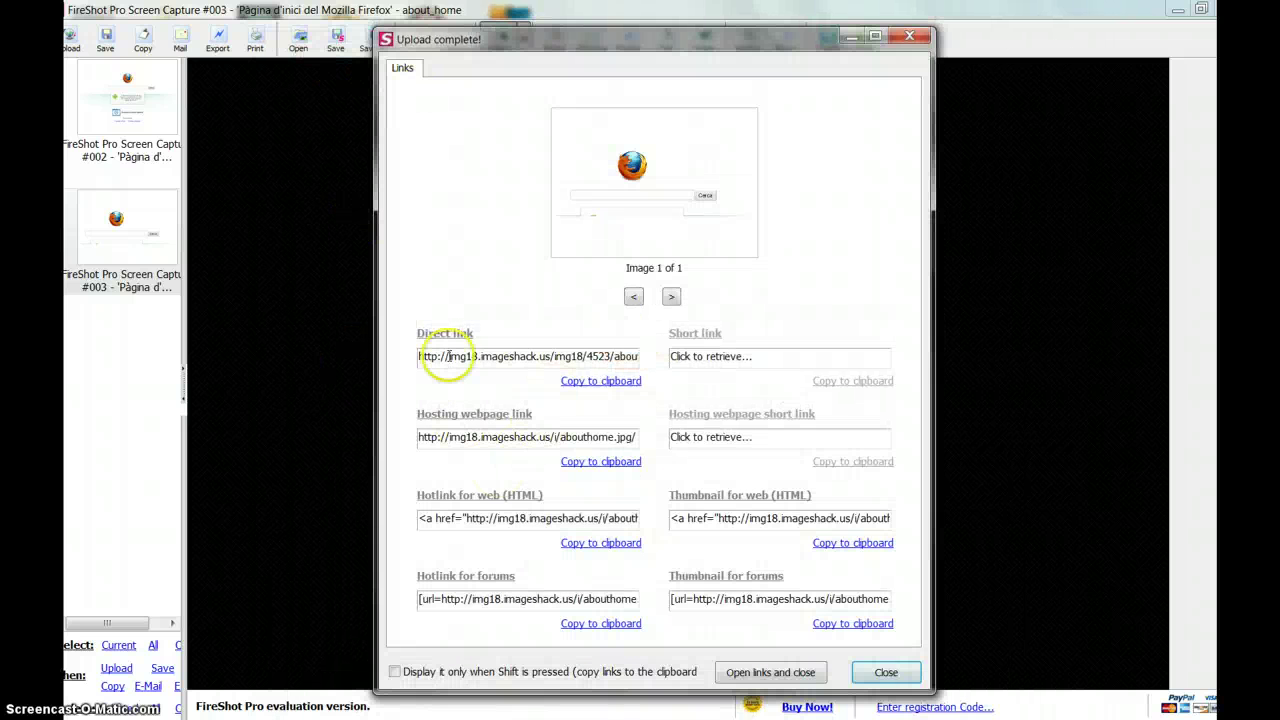
Step: Copy the direct link of the uploaded image
{"action": "left_click", "coordinate": [453, 356]}
{"action": "key", "text": "ctrl+c"}
{"action": "left_click", "coordinate": [597, 355]}
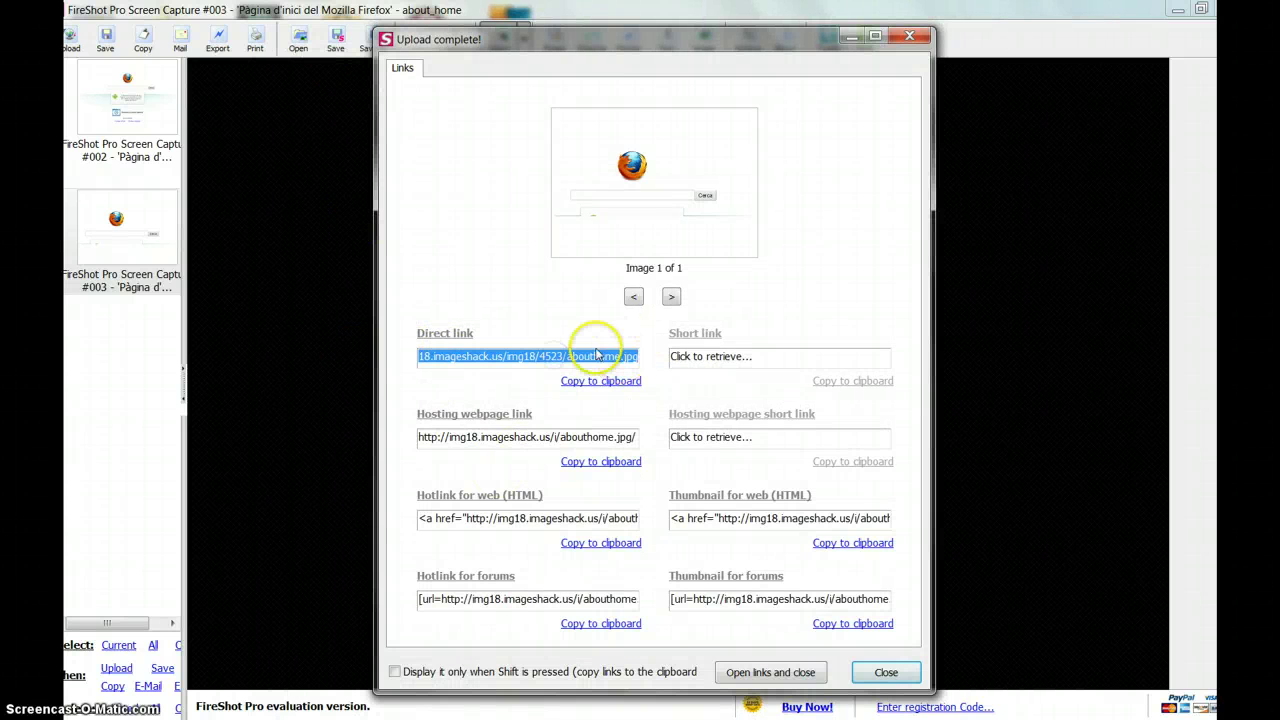
{"action": "right_click", "coordinate": [608, 366]}
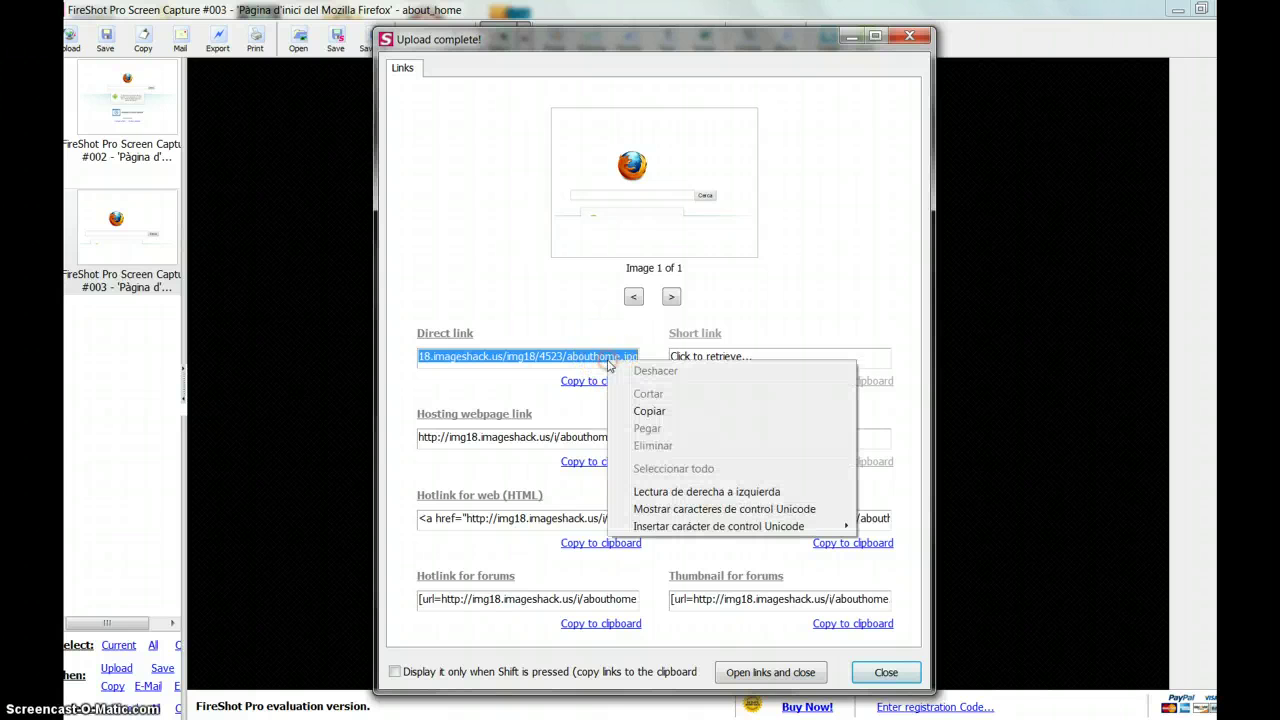
{"action": "left_click", "coordinate": [655, 413]}
Step: Minimize the FireShot editor, move the upload links dialog aside, and open the copied image link in Firefox
{"action": "left_click", "coordinate": [1177, 9]}
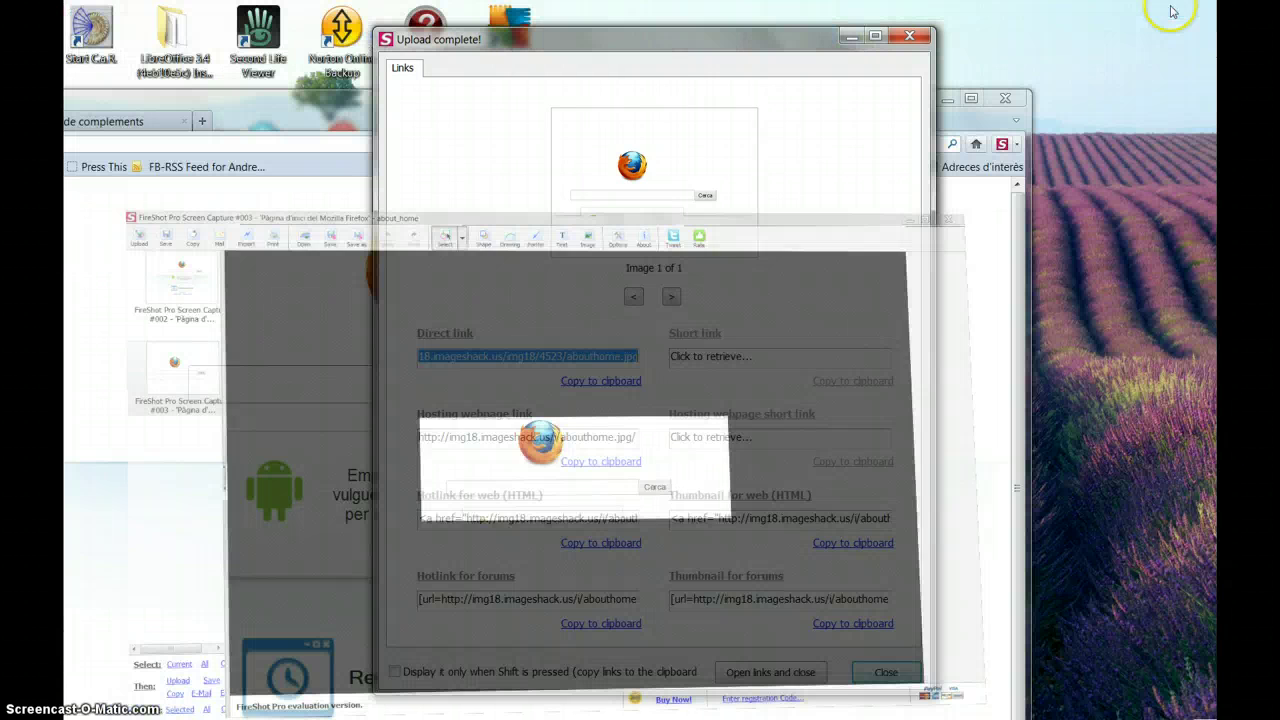
{"action": "left_click_drag", "start_coordinate": [625, 48], "coordinate": [1140, 376]}
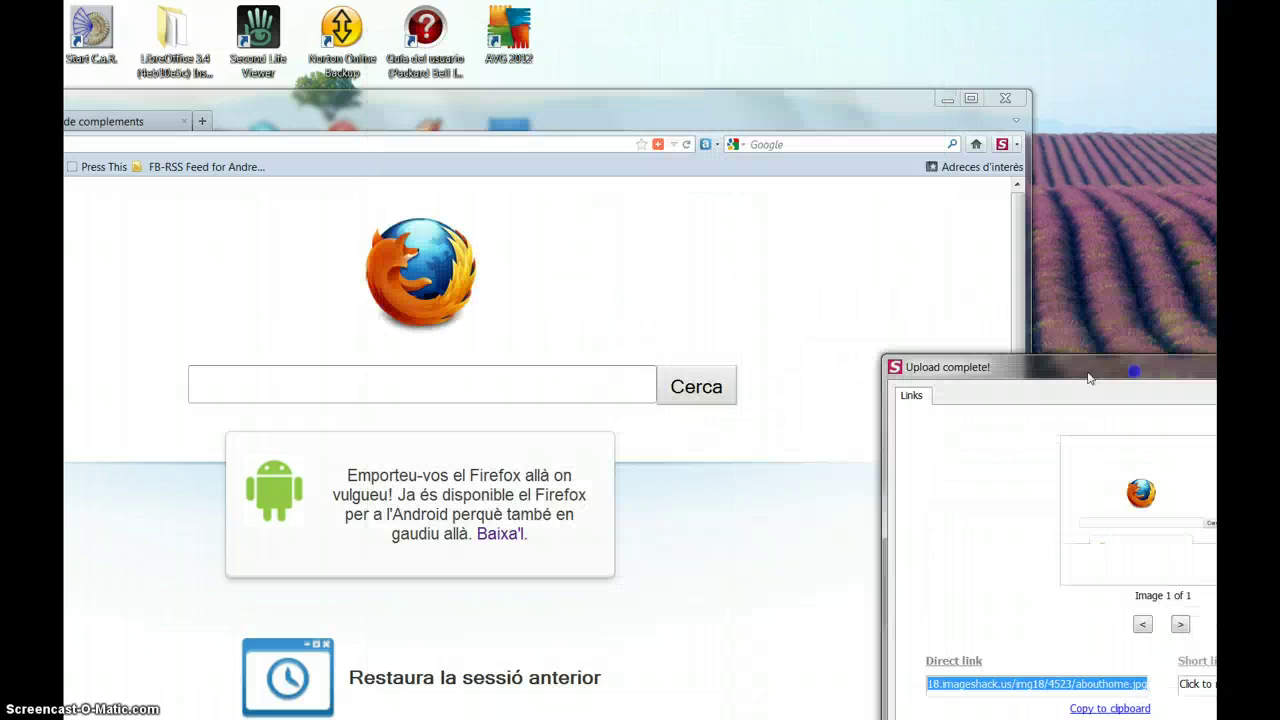
{"action": "left_click", "coordinate": [217, 147]}
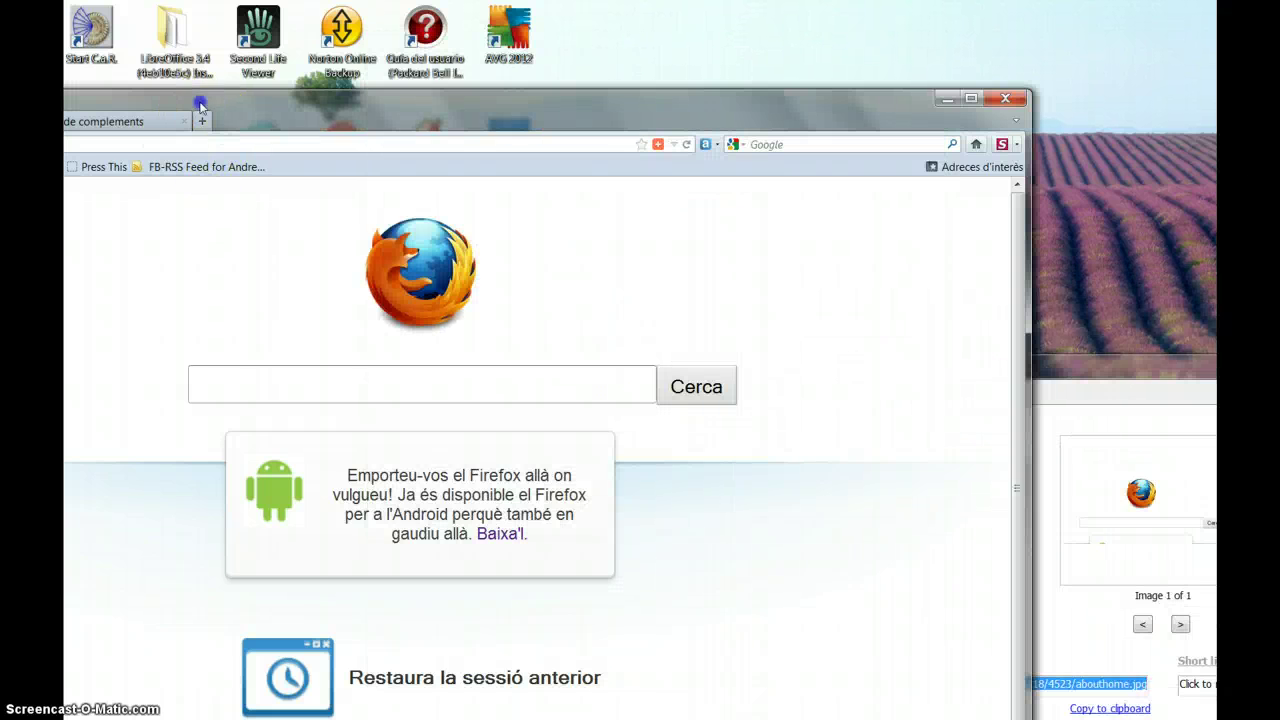
{"action": "double_click", "coordinate": [200, 106]}
{"action": "right_click", "coordinate": [229, 86]}
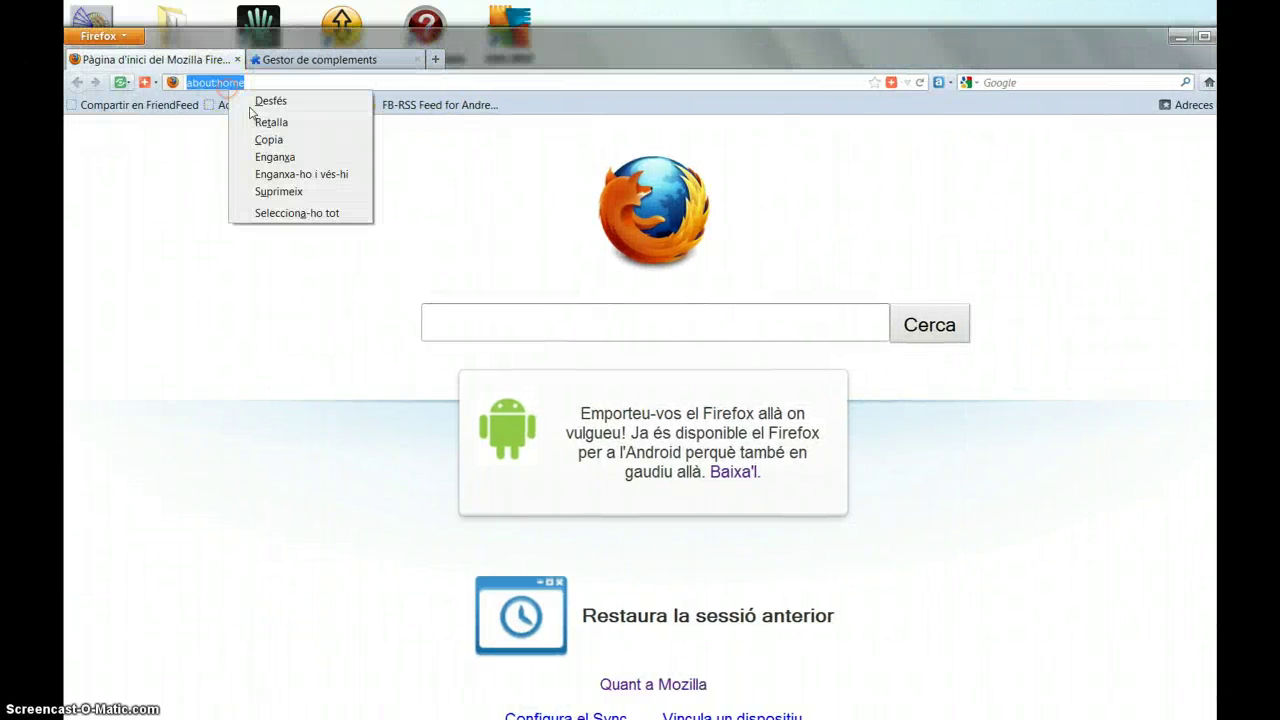
{"action": "left_click", "coordinate": [296, 159]}
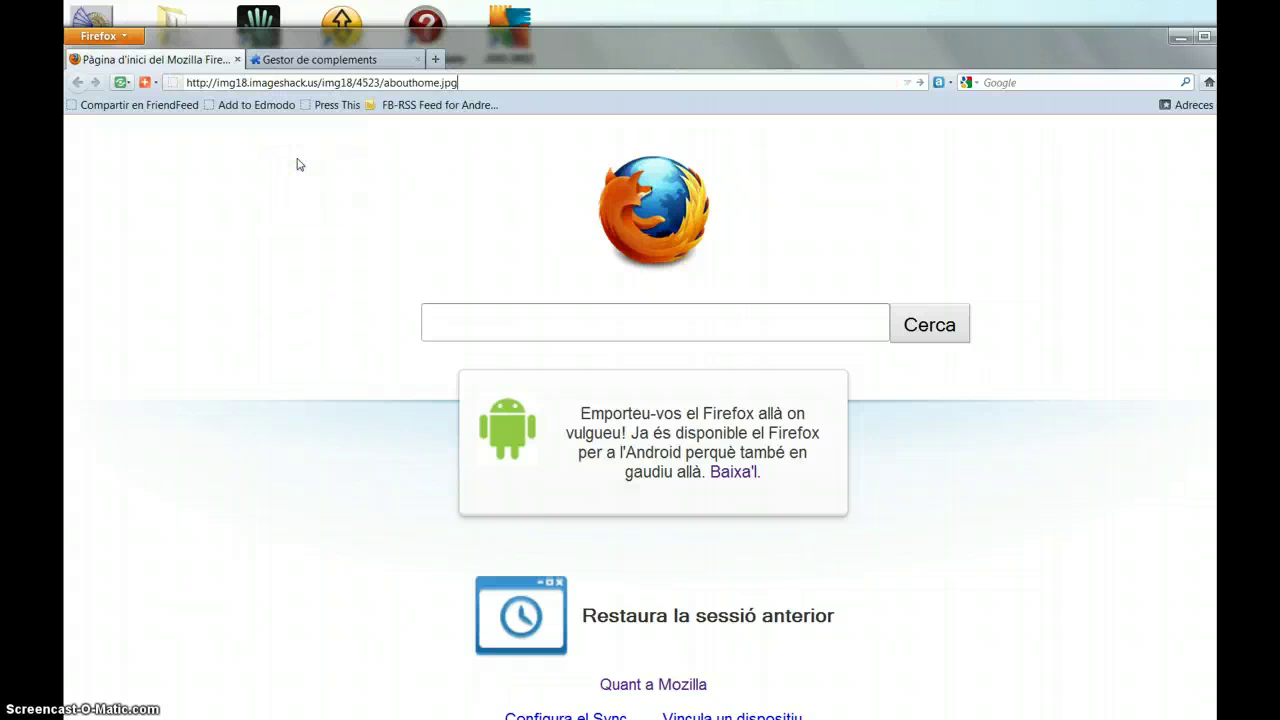
{"action": "key", "text": "Return"}
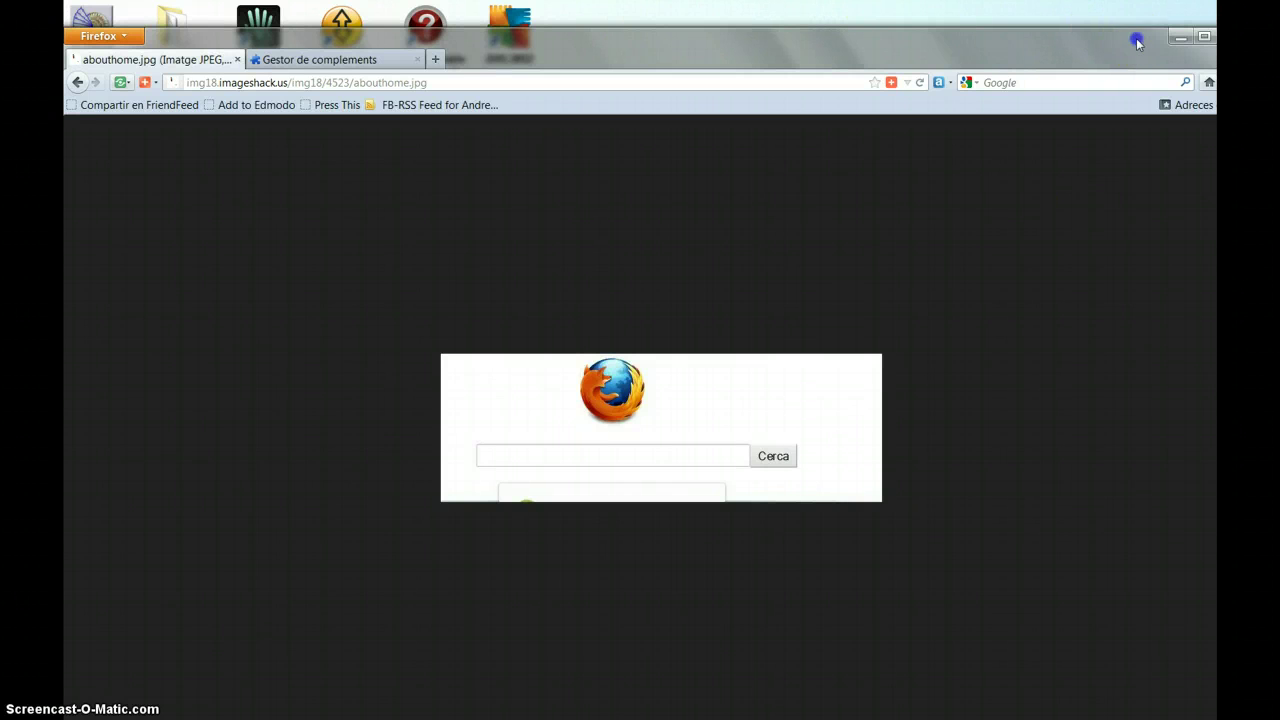
Step: Minimize Firefox, launch Google Chrome from the desktop, and shrink its window from full screen and reposition it
{"action": "left_click_drag", "start_coordinate": [1134, 40], "coordinate": [963, 139]}
{"action": "left_click", "coordinate": [977, 124]}
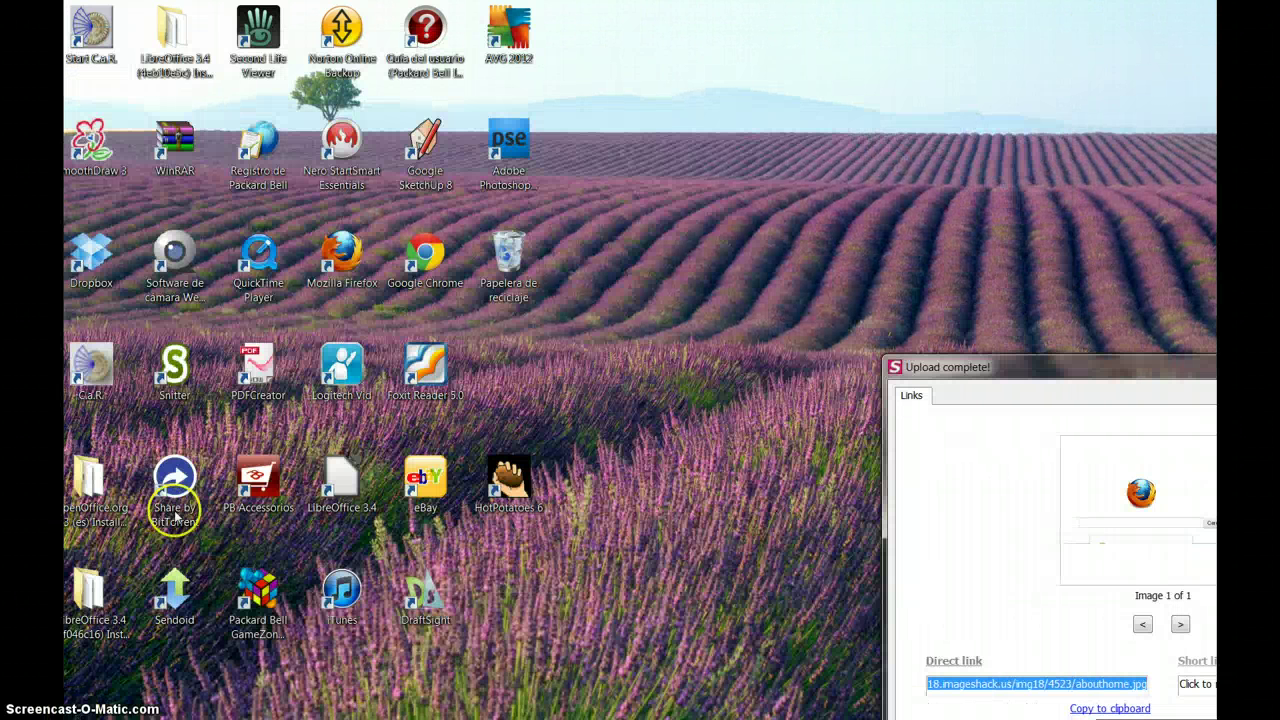
{"action": "left_click", "coordinate": [425, 250]}
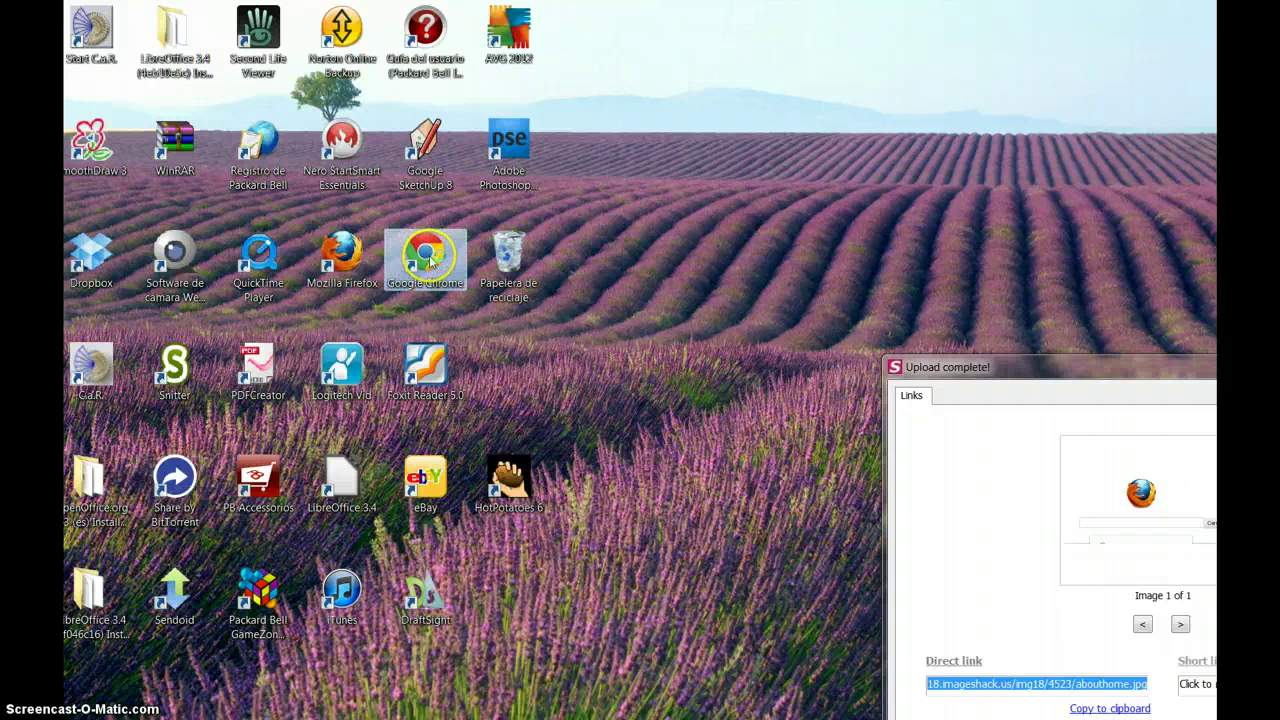
{"action": "double_click", "coordinate": [452, 262]}
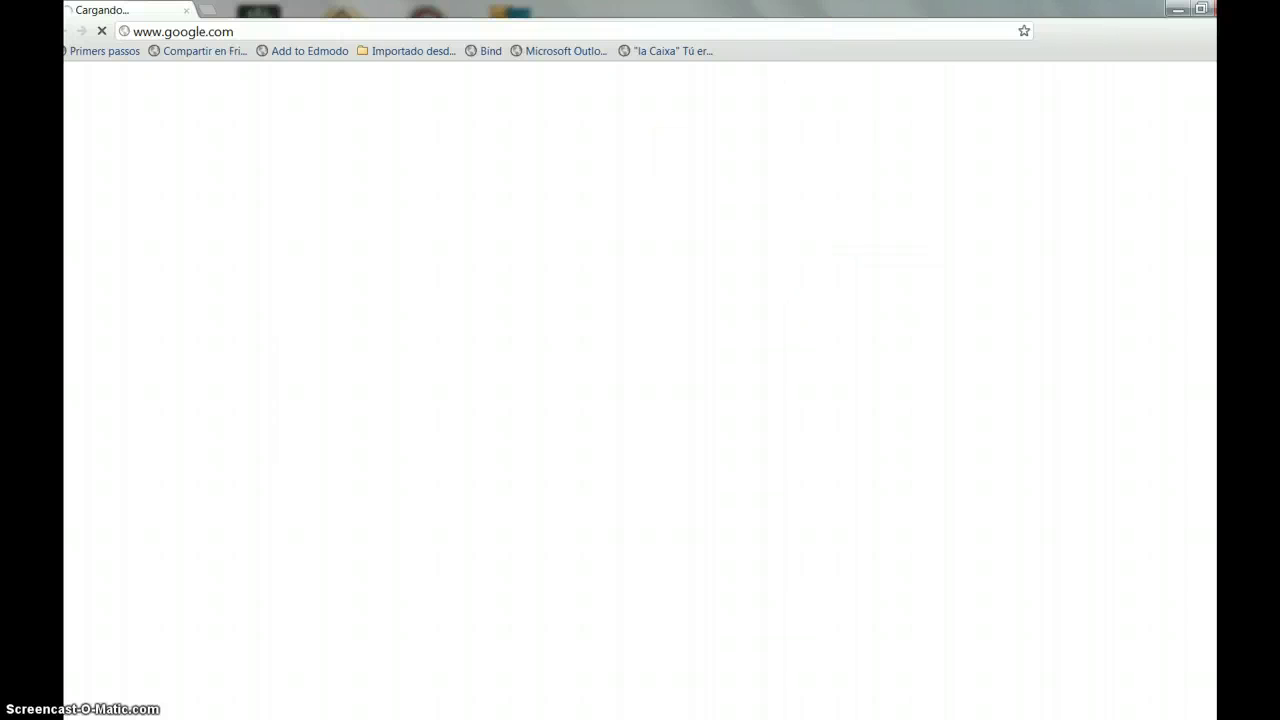
{"action": "double_click", "coordinate": [980, 11]}
{"action": "left_click_drag", "start_coordinate": [742, 52], "coordinate": [612, 63]}
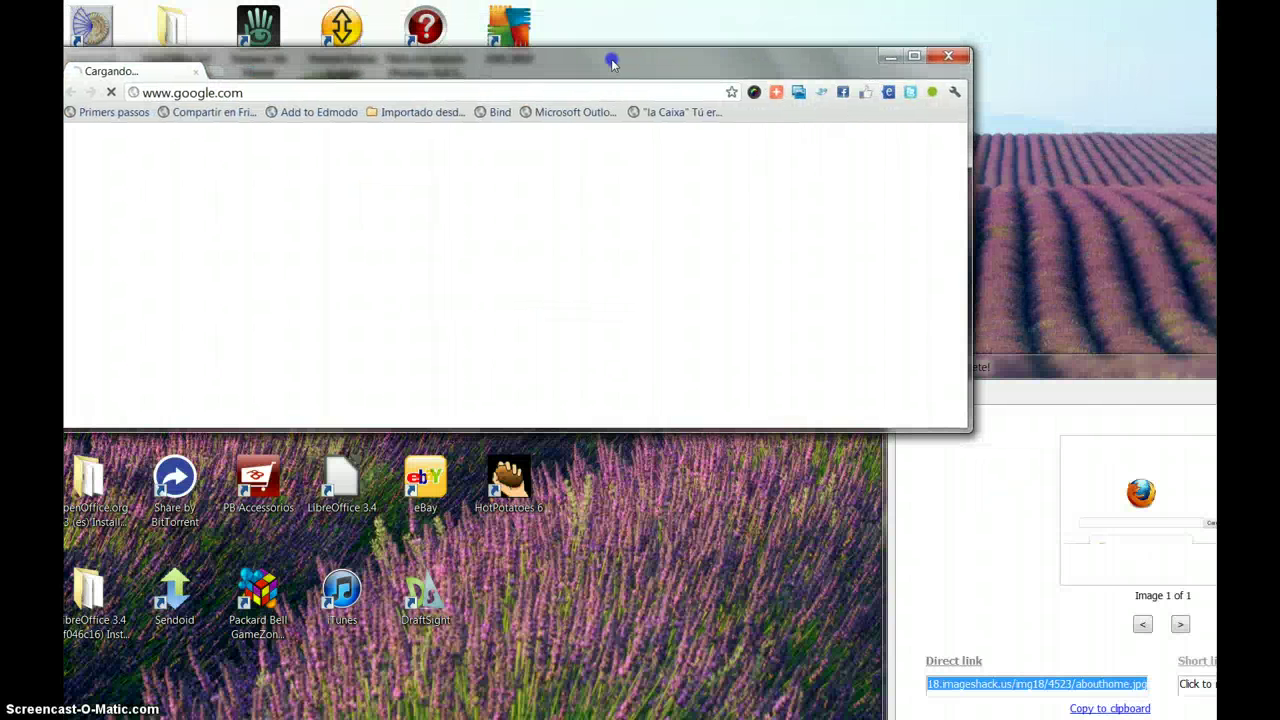
Step: Open Chrome's extensions settings page and find the installed screen capture extensions in the list
{"action": "left_click", "coordinate": [956, 92]}
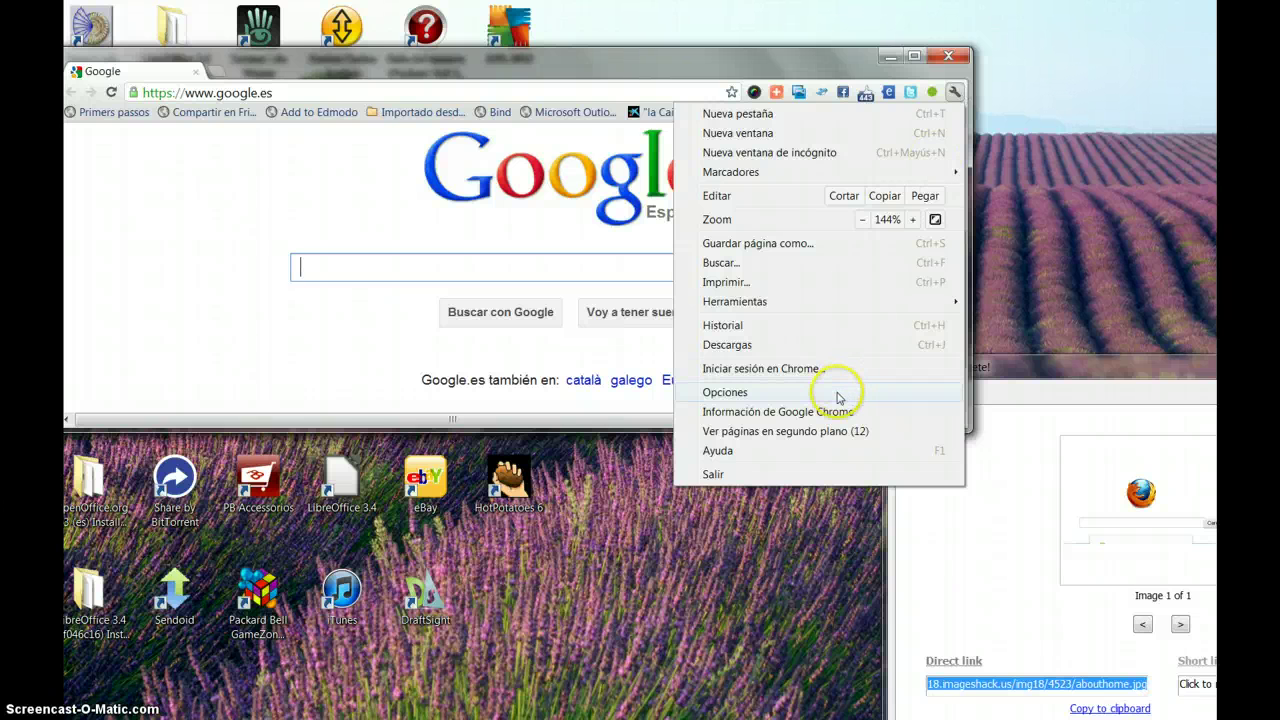
{"action": "left_click", "coordinate": [740, 393]}
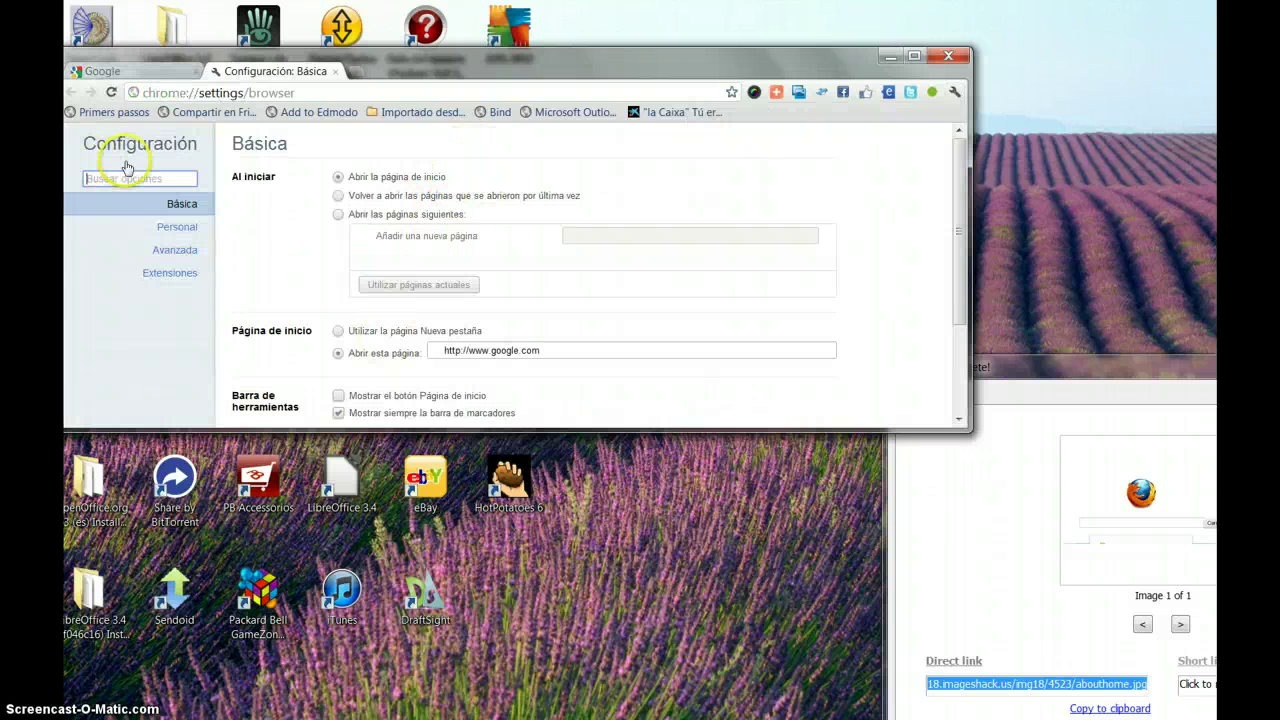
{"action": "left_click", "coordinate": [170, 273]}
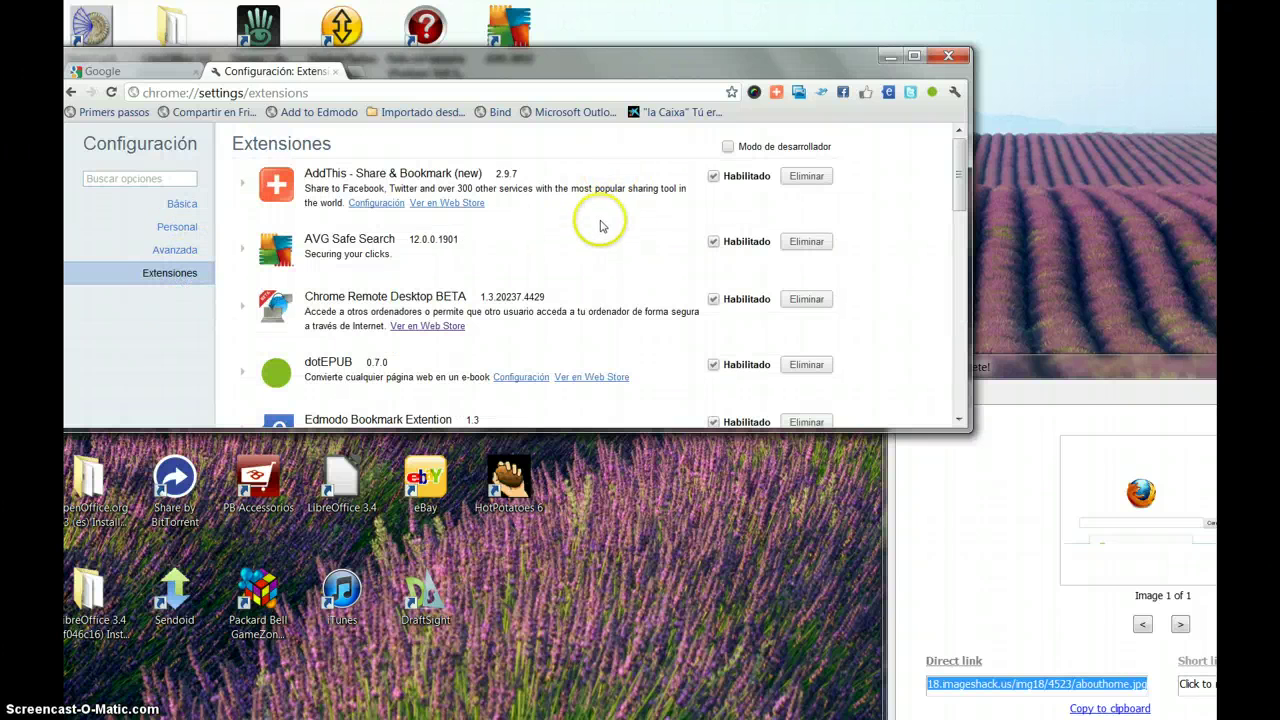
{"action": "scroll", "coordinate": [543, 326], "scroll_direction": "down", "scroll_amount": 2}
{"action": "scroll", "coordinate": [540, 326], "scroll_direction": "down", "scroll_amount": 5}
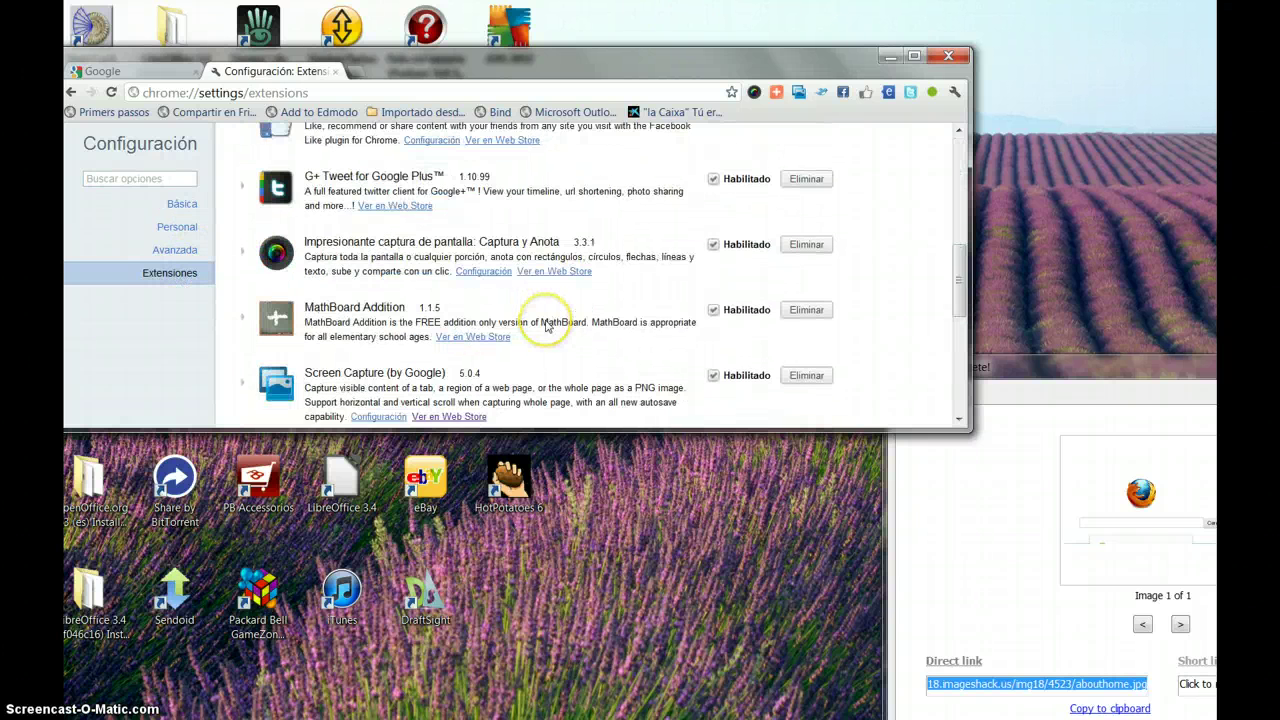
{"action": "scroll", "coordinate": [405, 395], "scroll_direction": "up", "scroll_amount": 3}
{"action": "scroll", "coordinate": [405, 395], "scroll_direction": "down", "scroll_amount": 1}
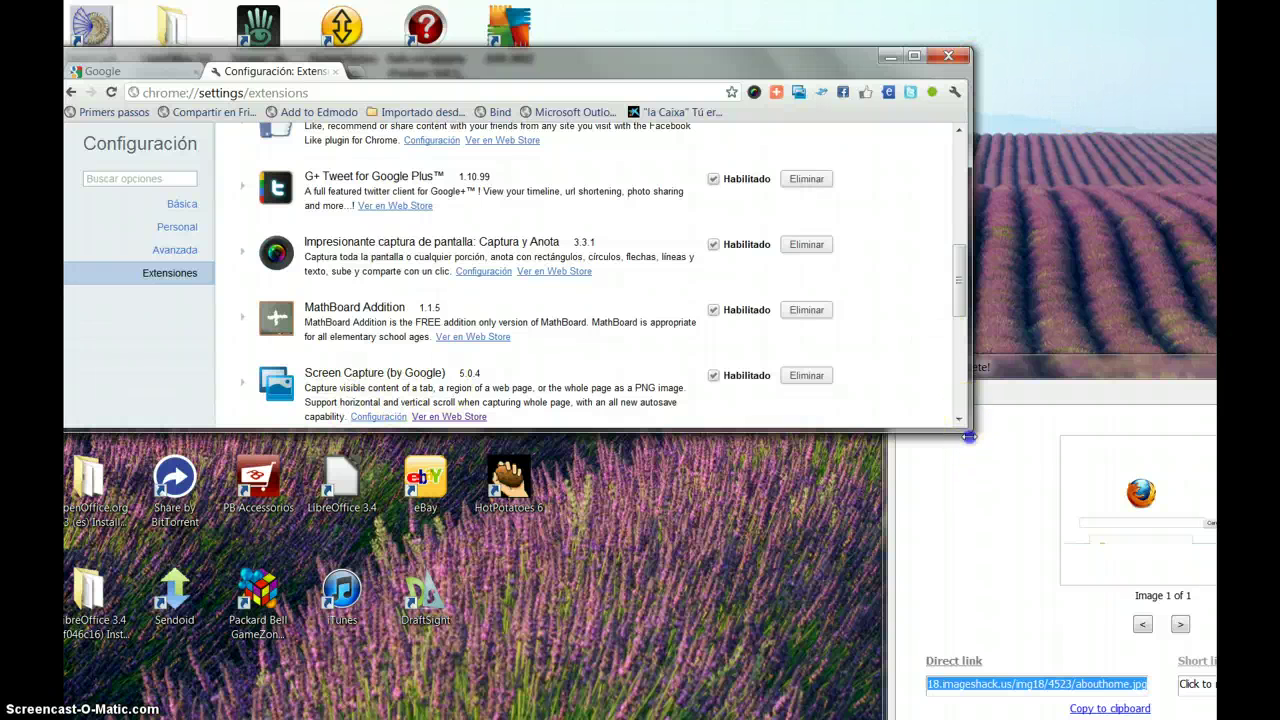
Step: Widen and maximize the Chrome window and return to the start of the extensions list
{"action": "left_click_drag", "start_coordinate": [969, 436], "coordinate": [1147, 432]}
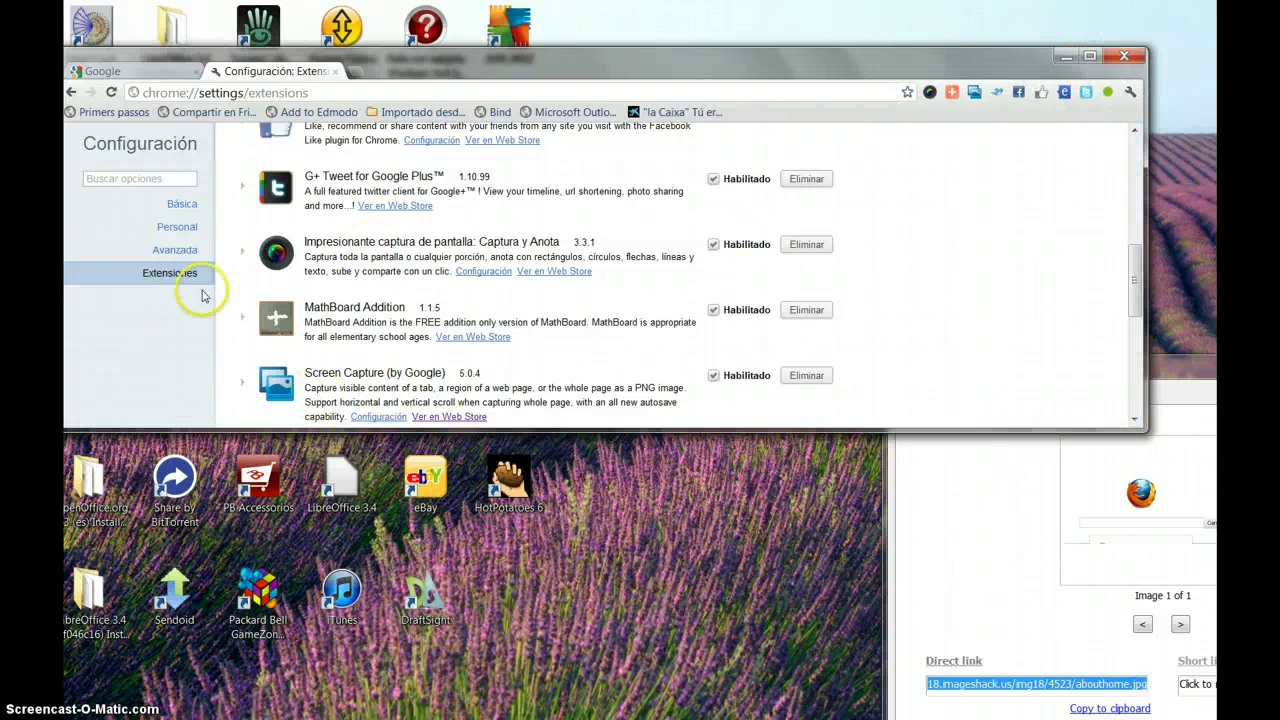
{"action": "left_click", "coordinate": [1090, 57]}
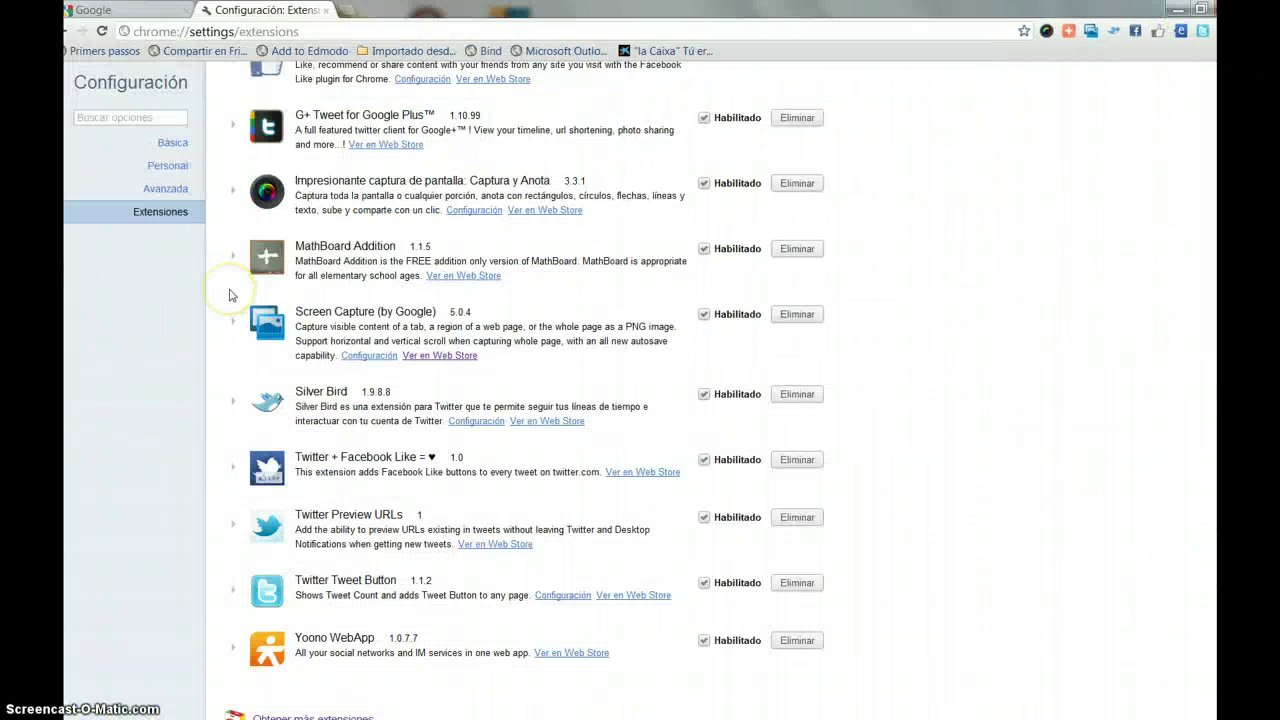
{"action": "scroll", "coordinate": [229, 295], "scroll_direction": "up", "scroll_amount": 3}
{"action": "scroll", "coordinate": [200, 160], "scroll_direction": "up", "scroll_amount": 2}
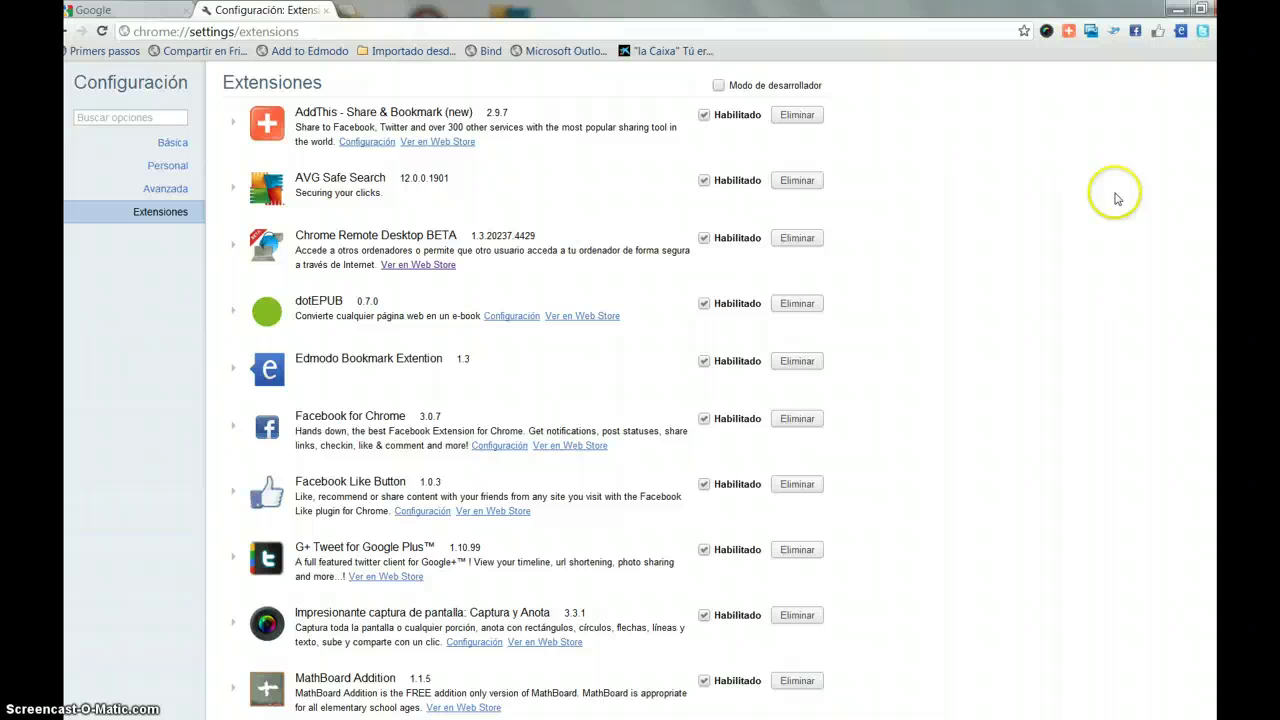
Step: Capture a region of about 1069 x 630 pixels over the extensions list with the Screen Capture (by Google) extension
{"action": "left_click", "coordinate": [1093, 37]}
{"action": "left_click", "coordinate": [1027, 72]}
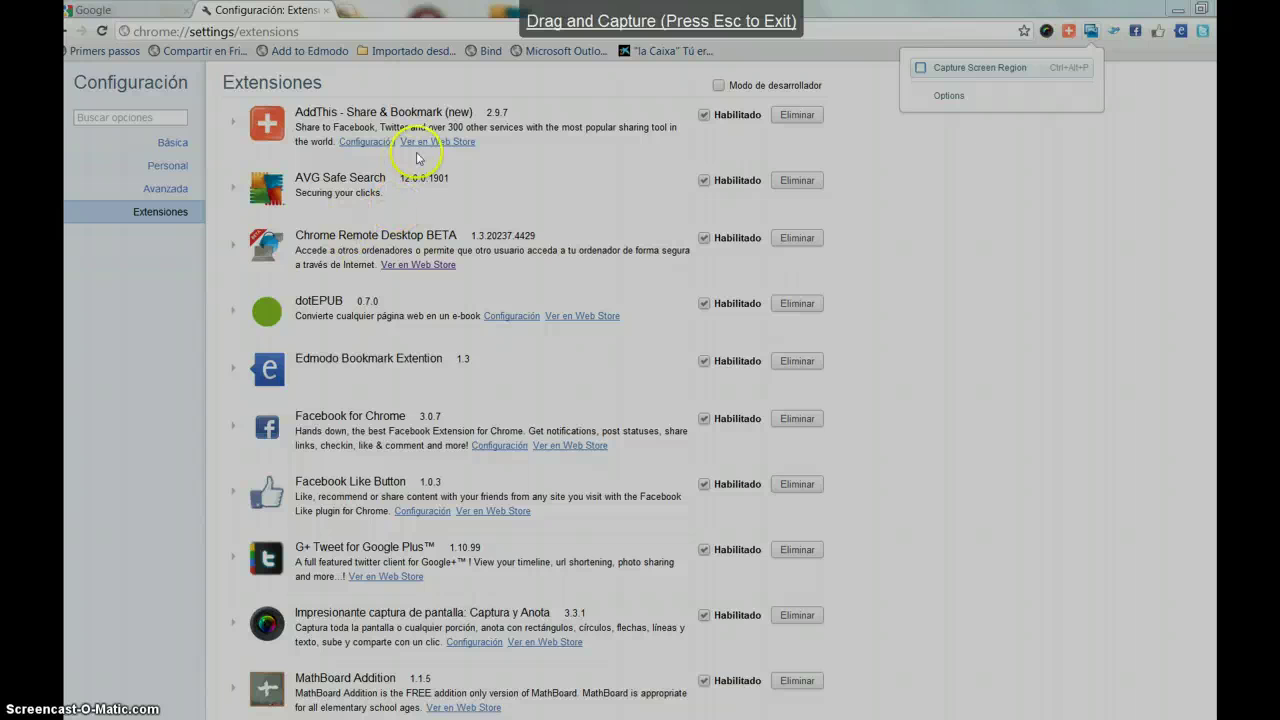
{"action": "key", "text": "Escape"}
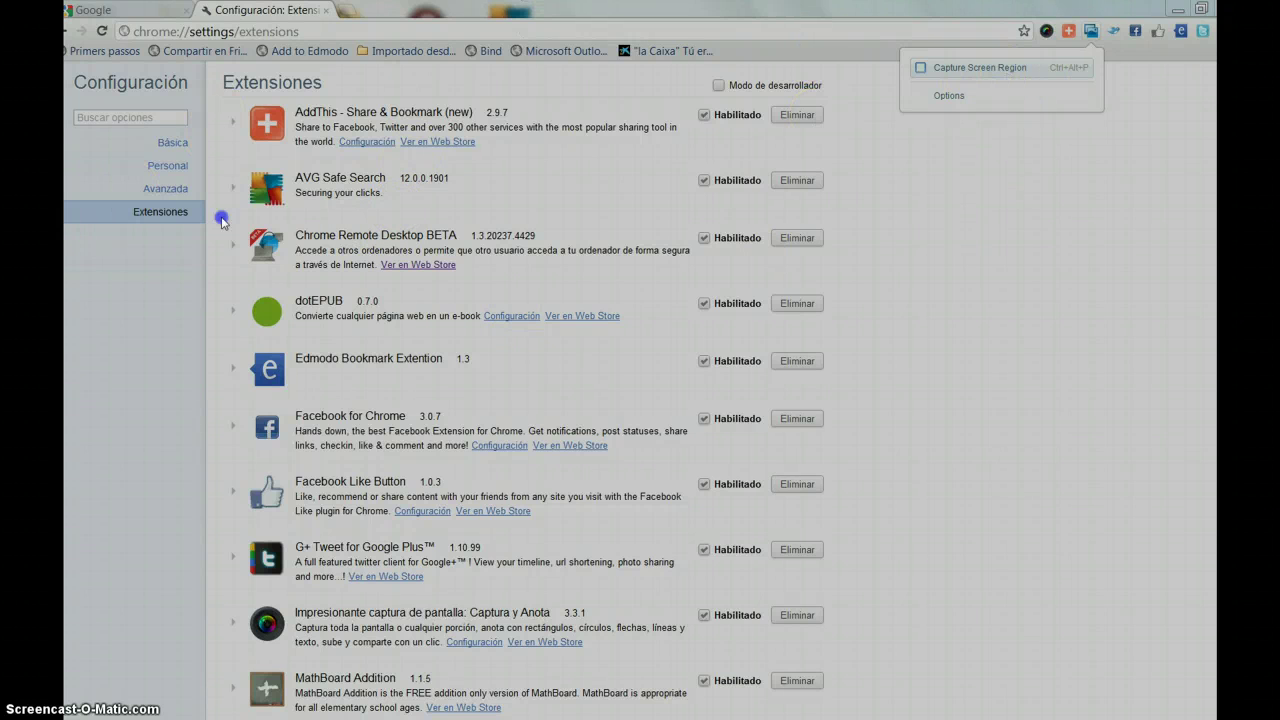
{"action": "left_click_drag", "start_coordinate": [218, 110], "coordinate": [988, 566]}
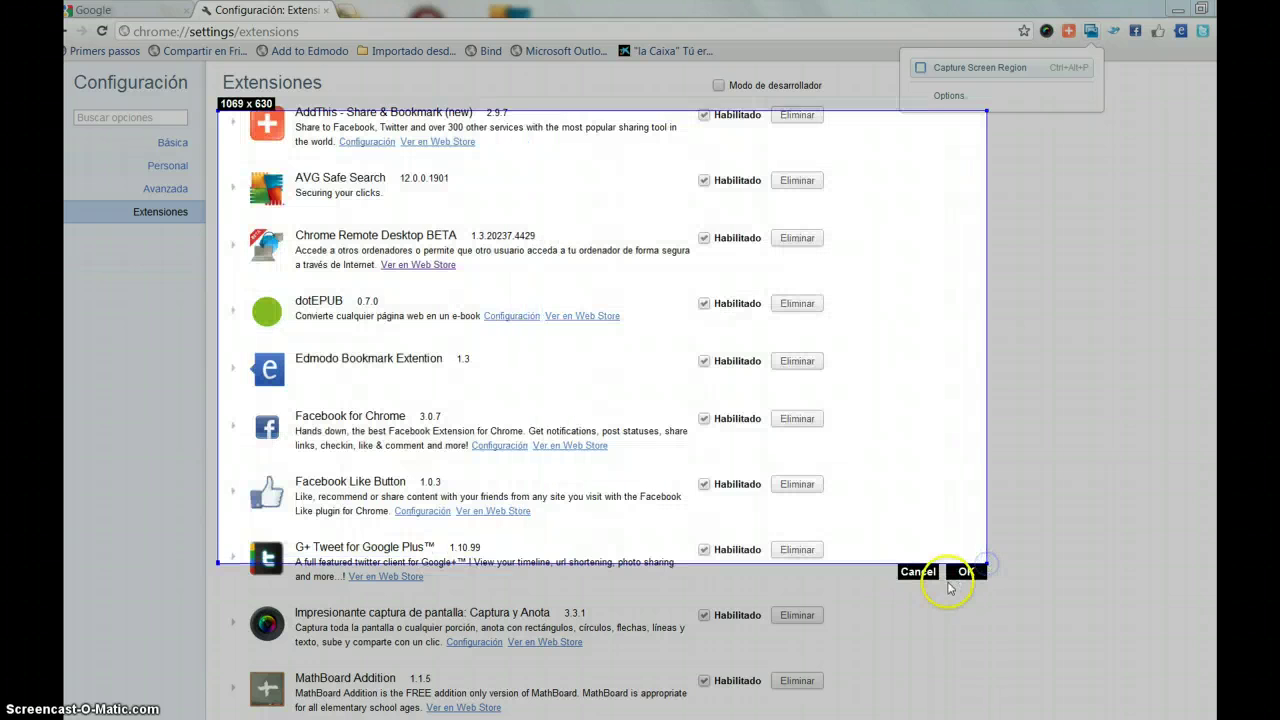
{"action": "left_click", "coordinate": [965, 573]}
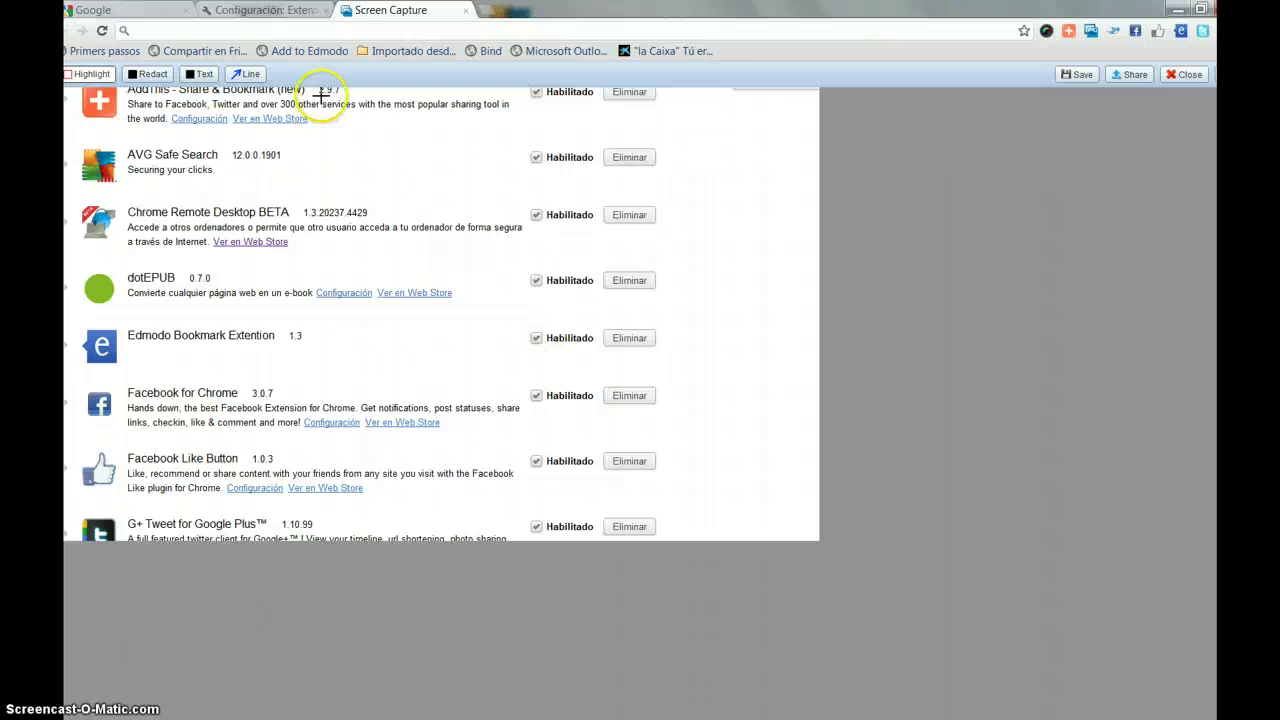
Step: Draw a blue arrow on the capture from the Edmodo Bookmark Extention entry up to beyond the dotEPUB links
{"action": "left_click", "coordinate": [246, 74]}
{"action": "left_click", "coordinate": [271, 106]}
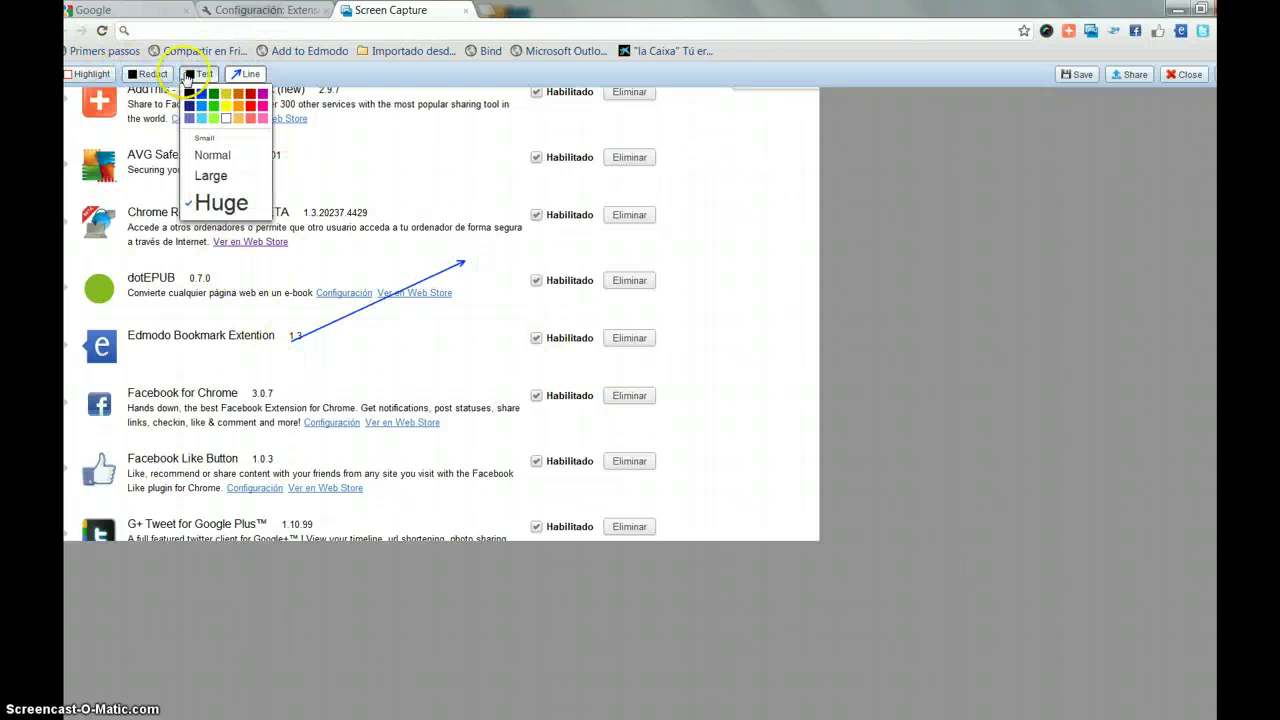
{"action": "mouse_move", "coordinate": [157, 82]}
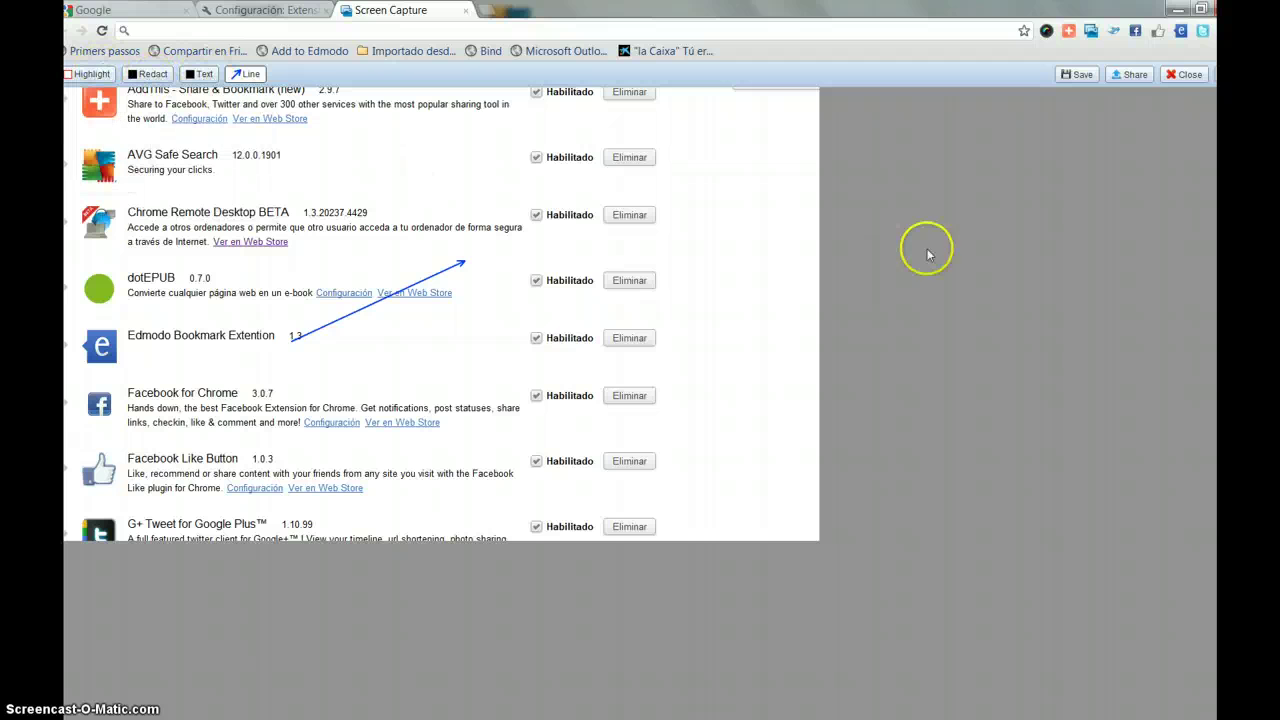
Step: Examine the destinations offered for sharing the annotated capture, and close the list without sharing
{"action": "left_click", "coordinate": [1130, 75]}
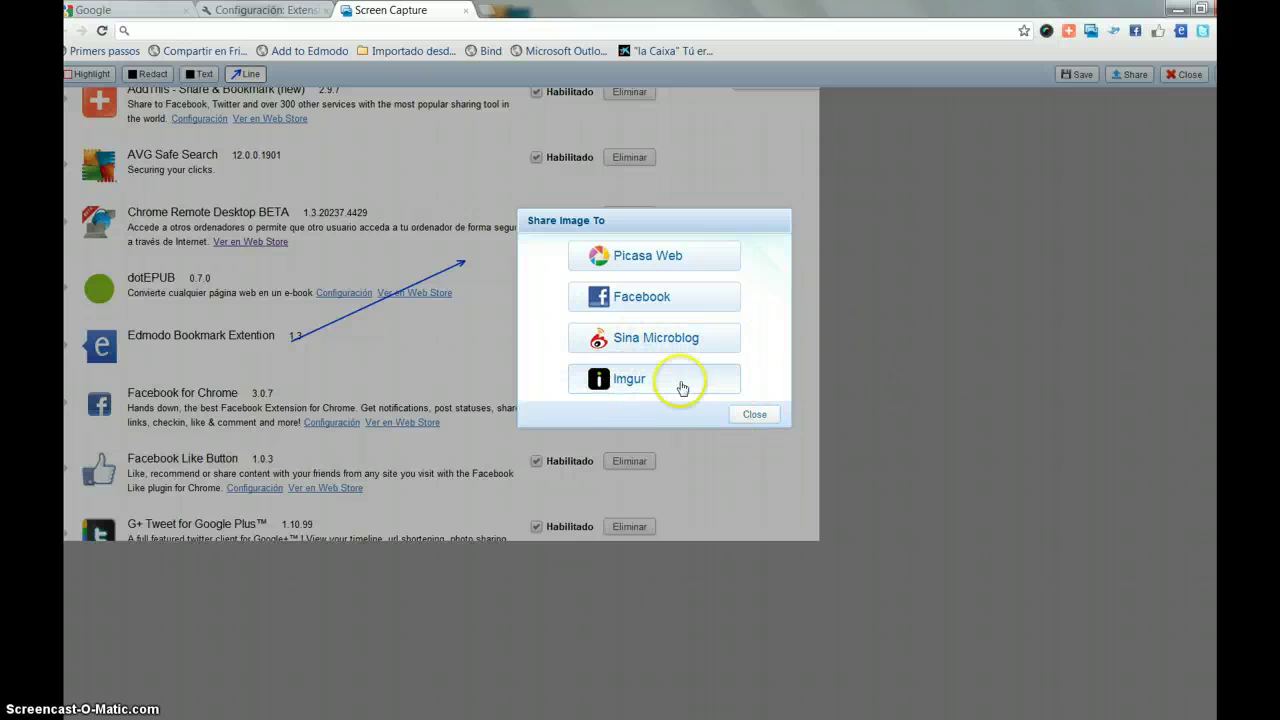
{"action": "left_click", "coordinate": [758, 415]}
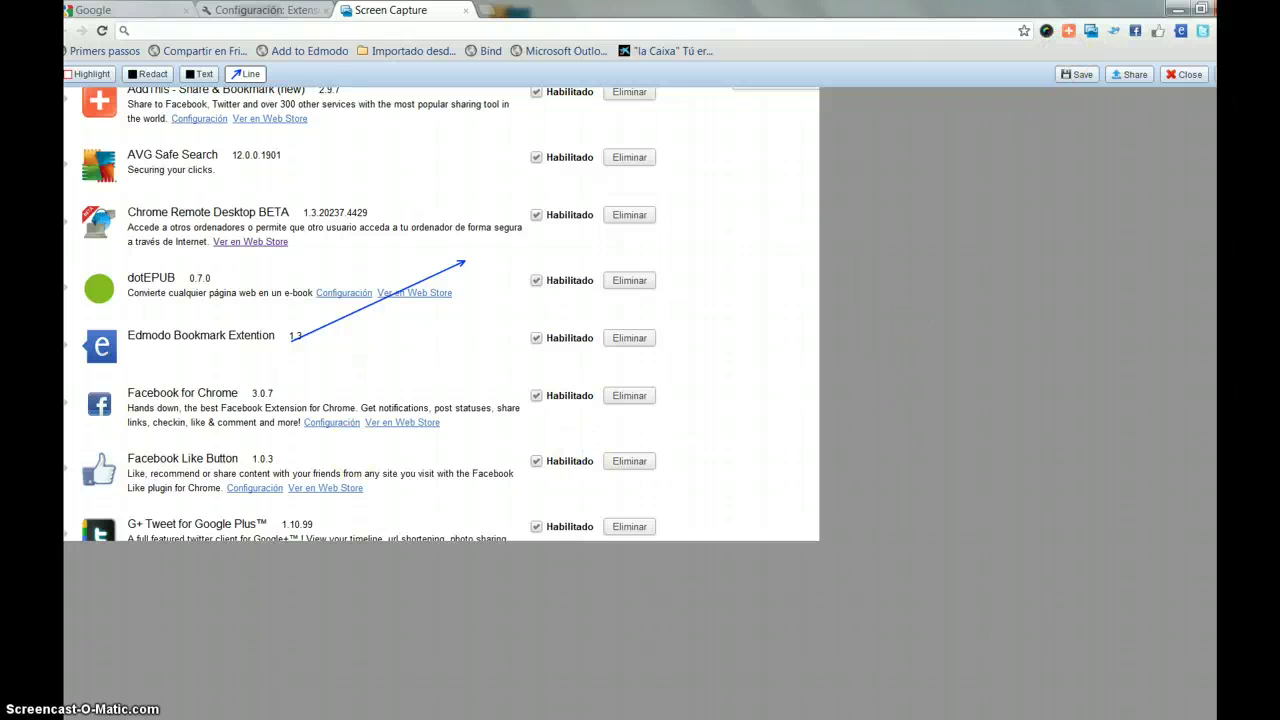
{"action": "left_click", "coordinate": [194, 30]}
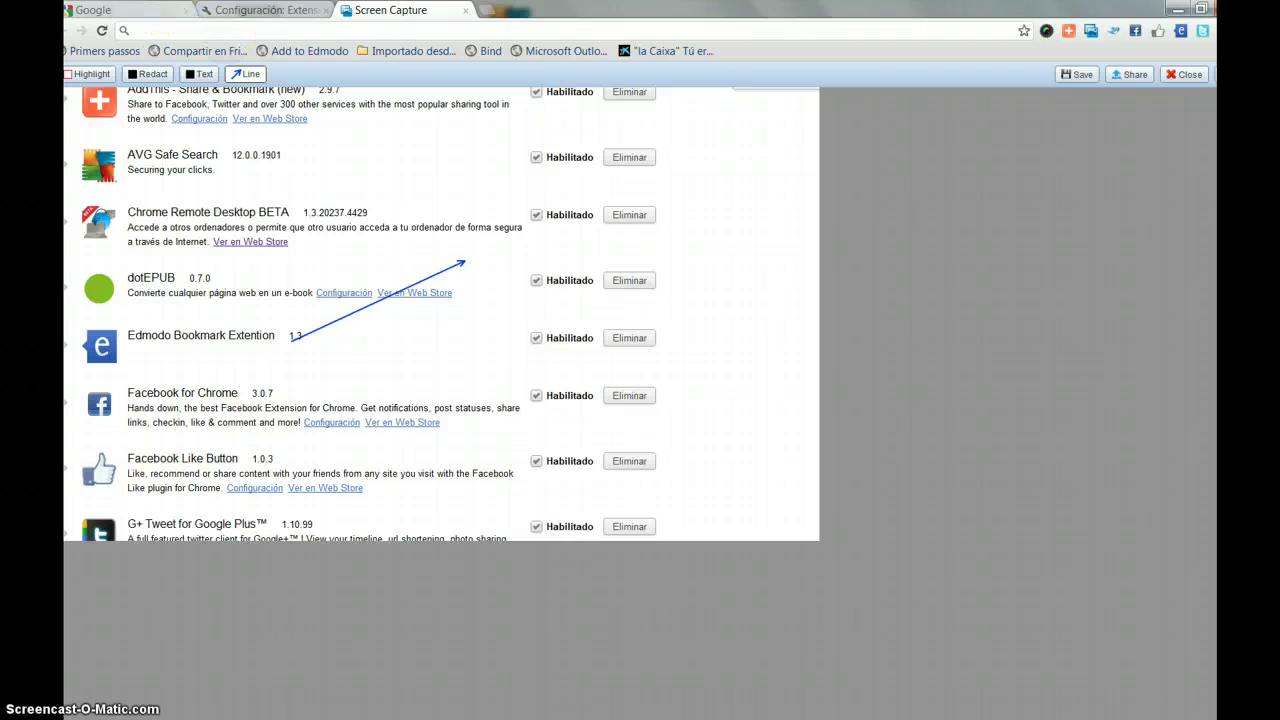
Step: Switch to the Firefox window showing the uploaded abouthome.jpg image and maximize it
{"action": "left_click", "coordinate": [335, 719]}
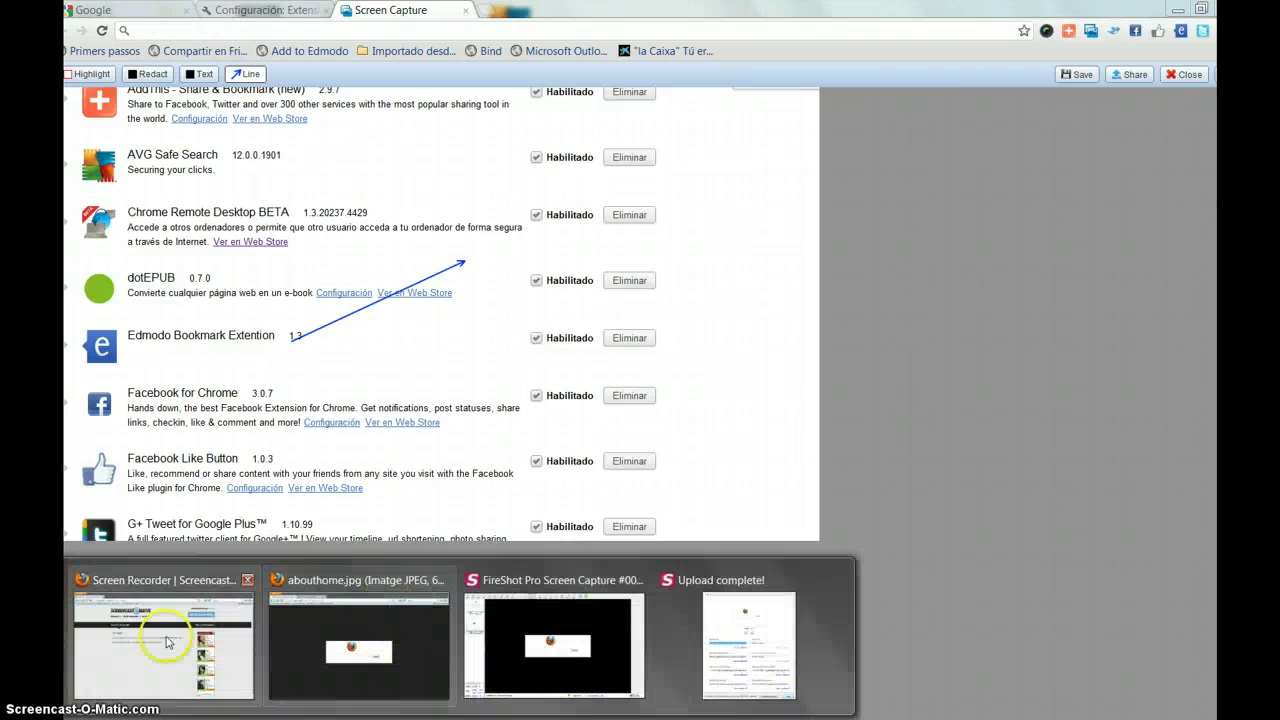
{"action": "left_click", "coordinate": [320, 624]}
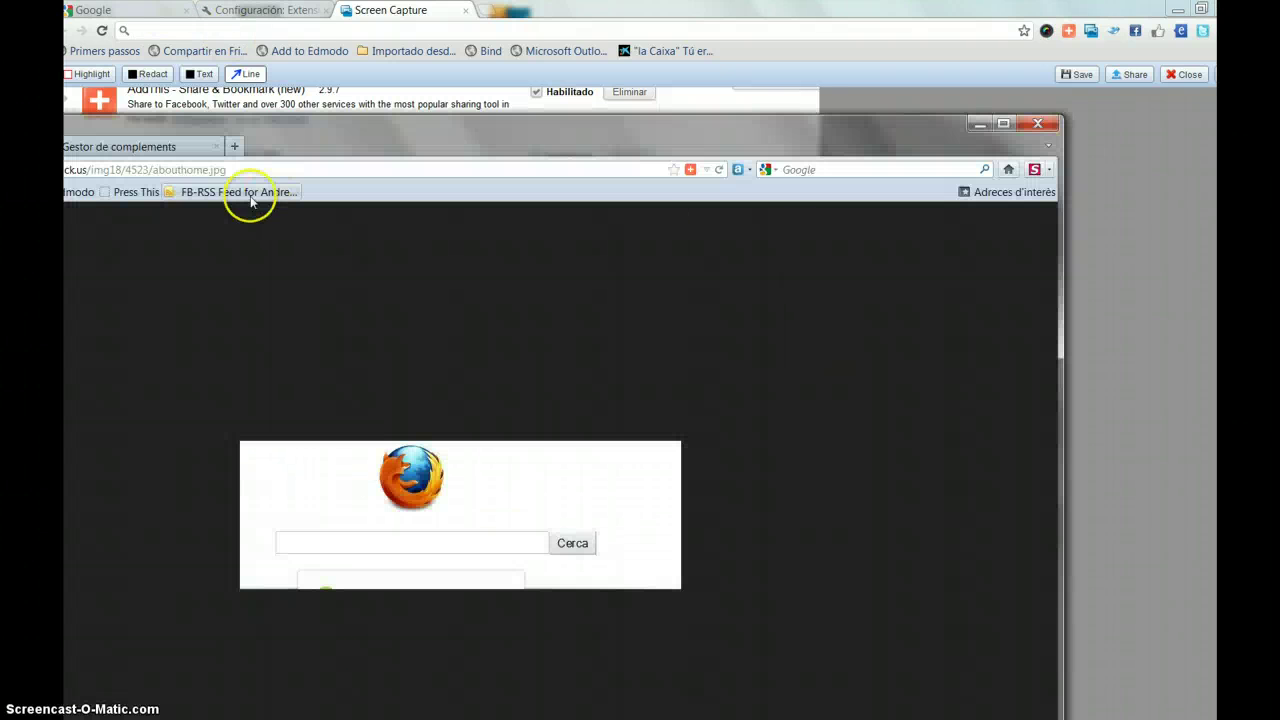
{"action": "double_click", "coordinate": [888, 132]}
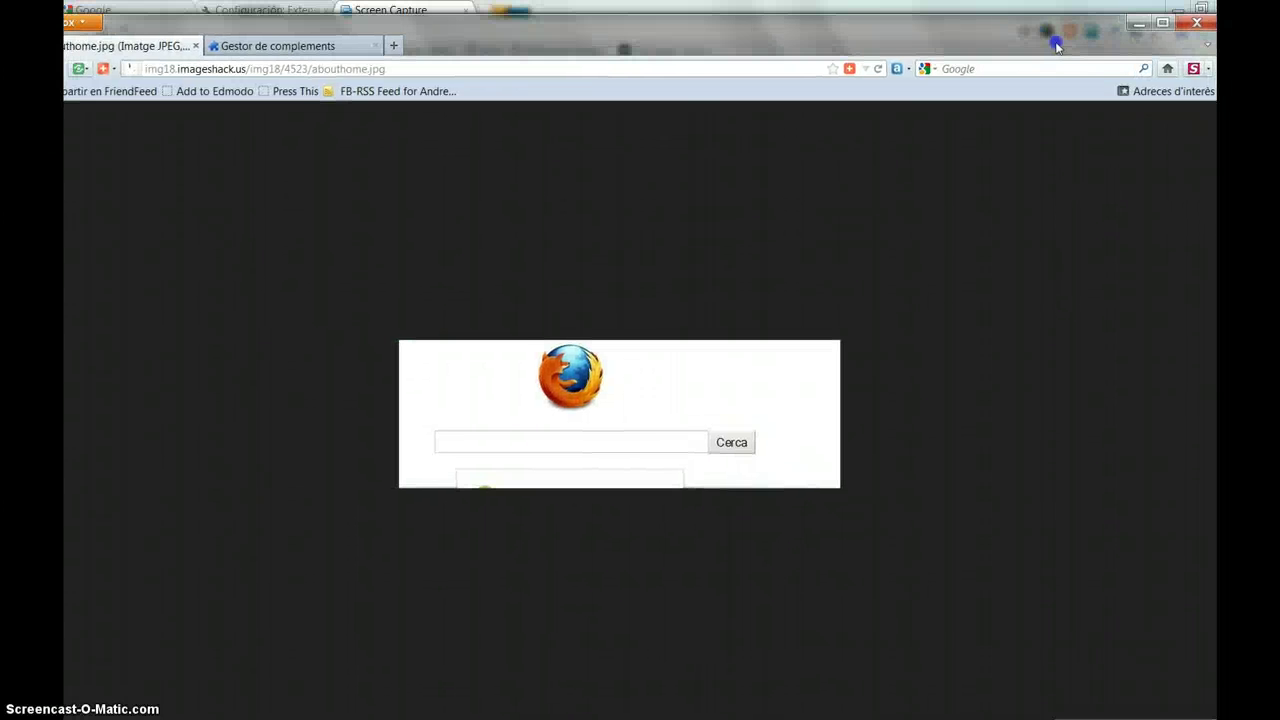
{"action": "left_click", "coordinate": [1163, 24]}
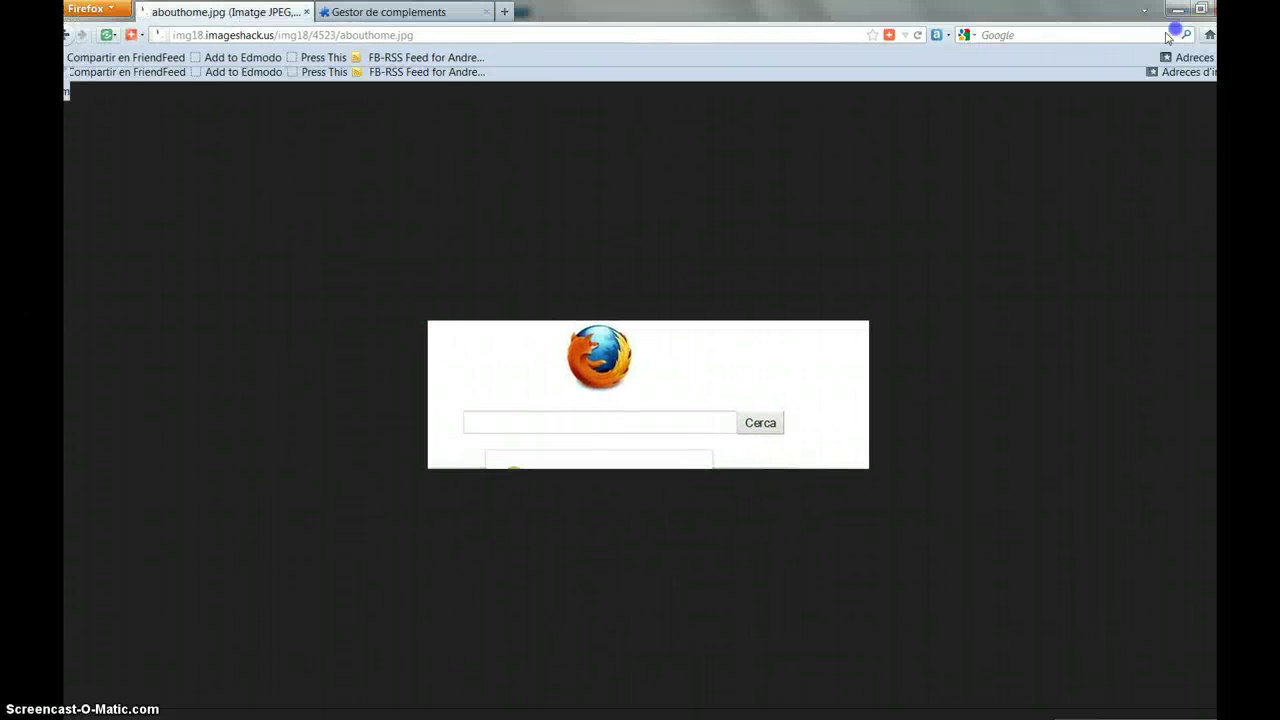
Step: Load edmodo.com in place of the uploaded image
{"action": "left_click", "coordinate": [465, 38]}
{"action": "type", "text": "edmodo.com"}
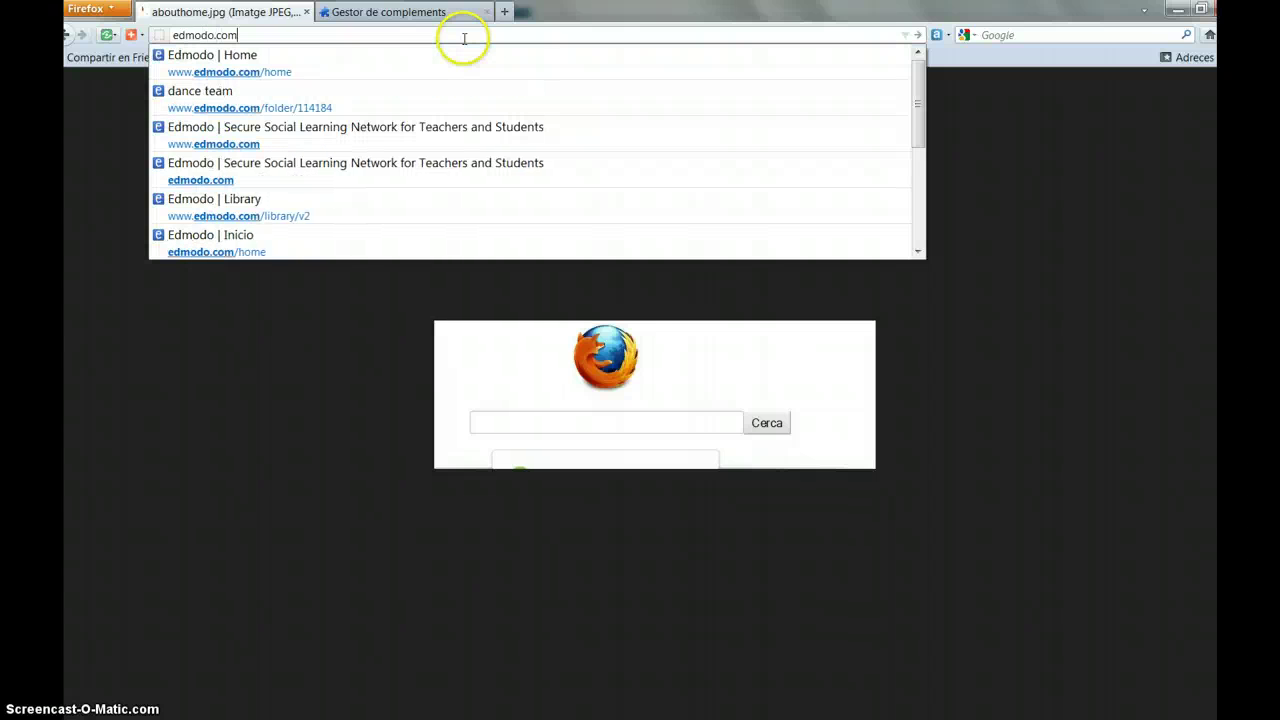
{"action": "key", "text": "Return"}
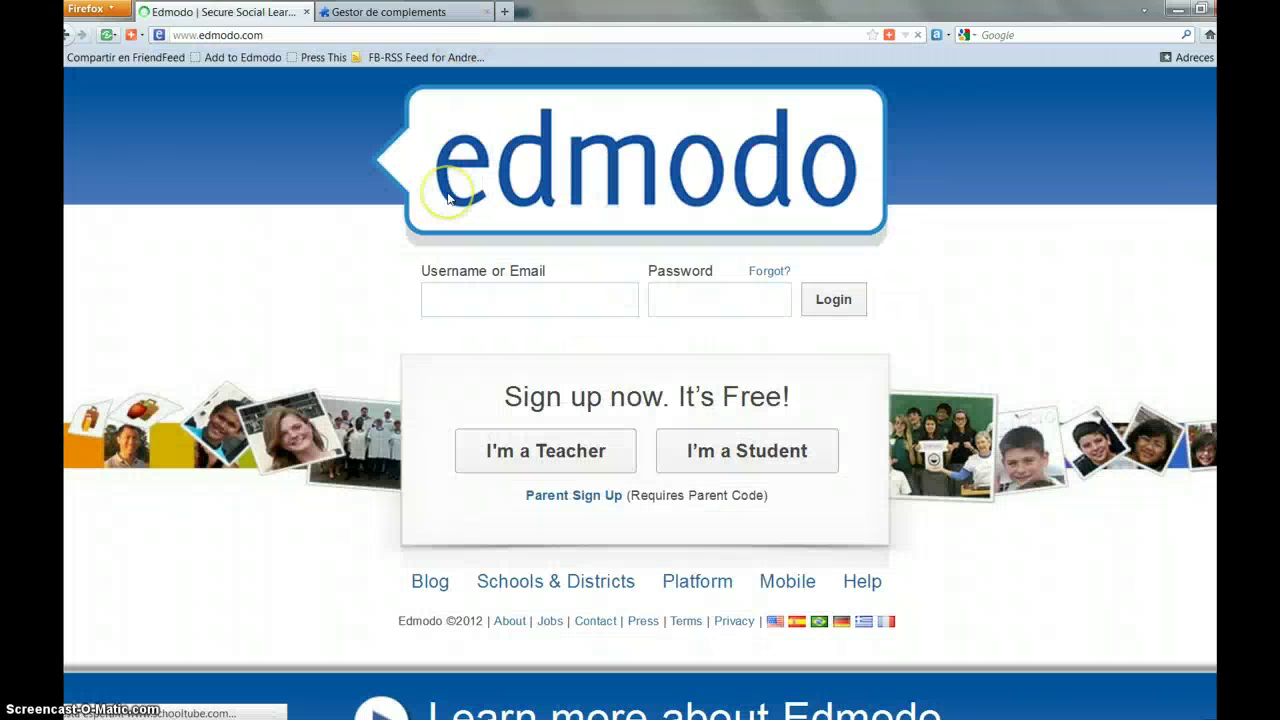
Step: Fill in the first saved username and its account password, and log in to Edmodo
{"action": "left_click", "coordinate": [532, 296]}
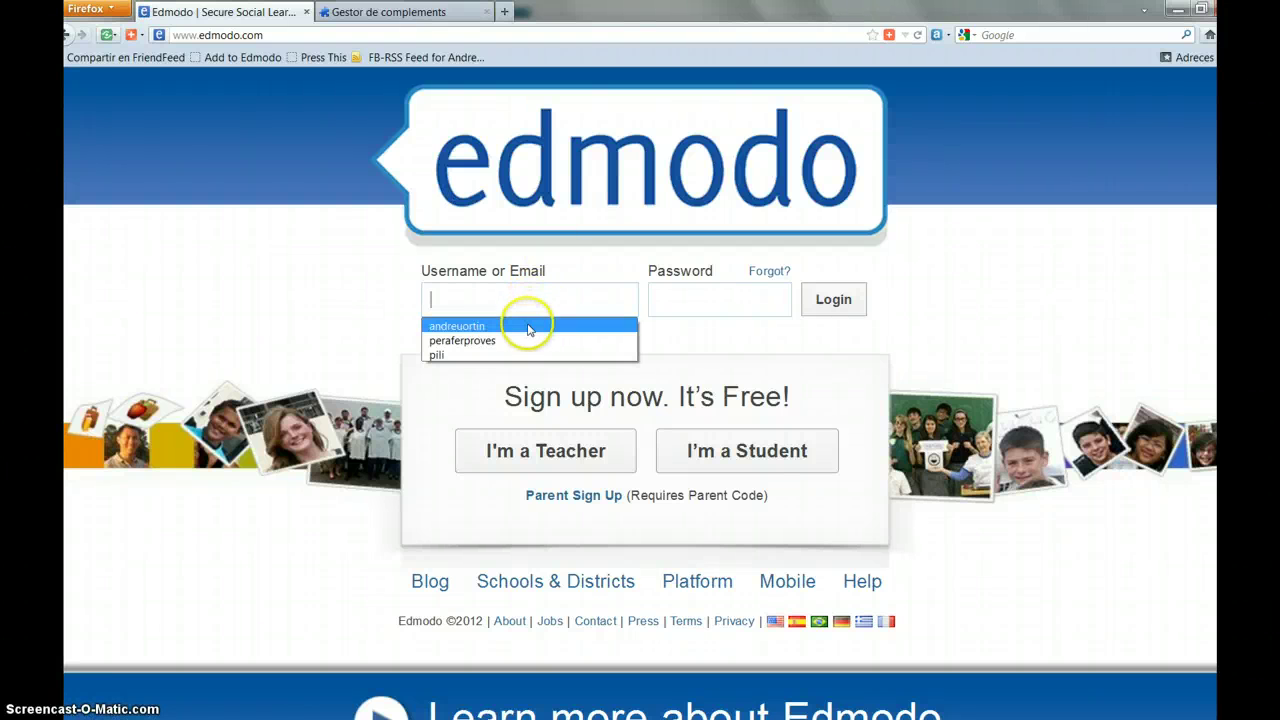
{"action": "left_click", "coordinate": [529, 326]}
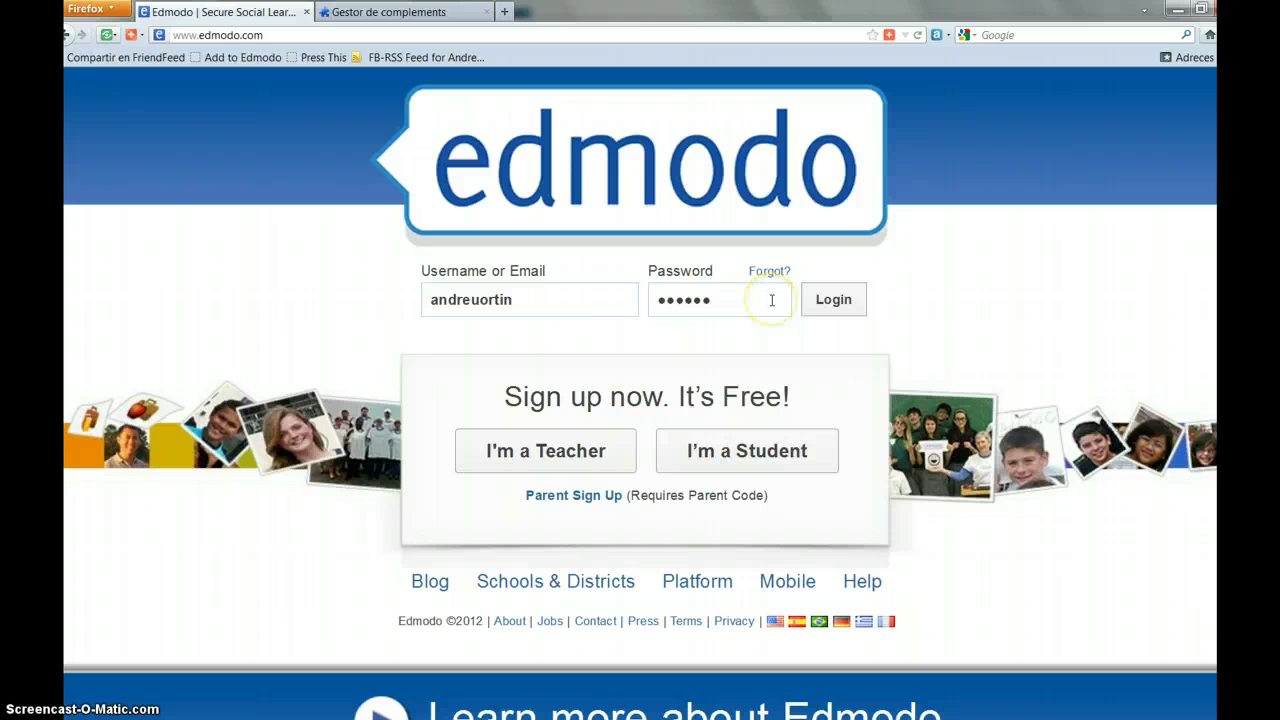
{"action": "left_click", "coordinate": [831, 303]}
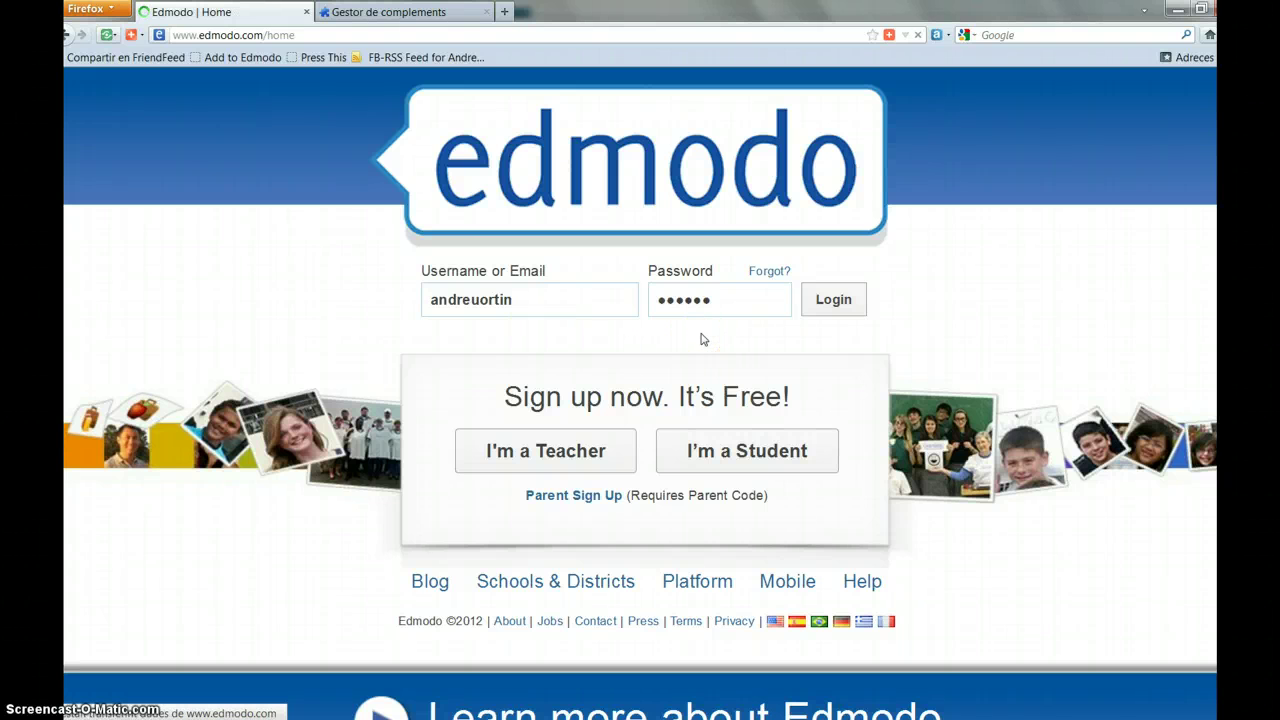
{"action": "left_click", "coordinate": [664, 340]}
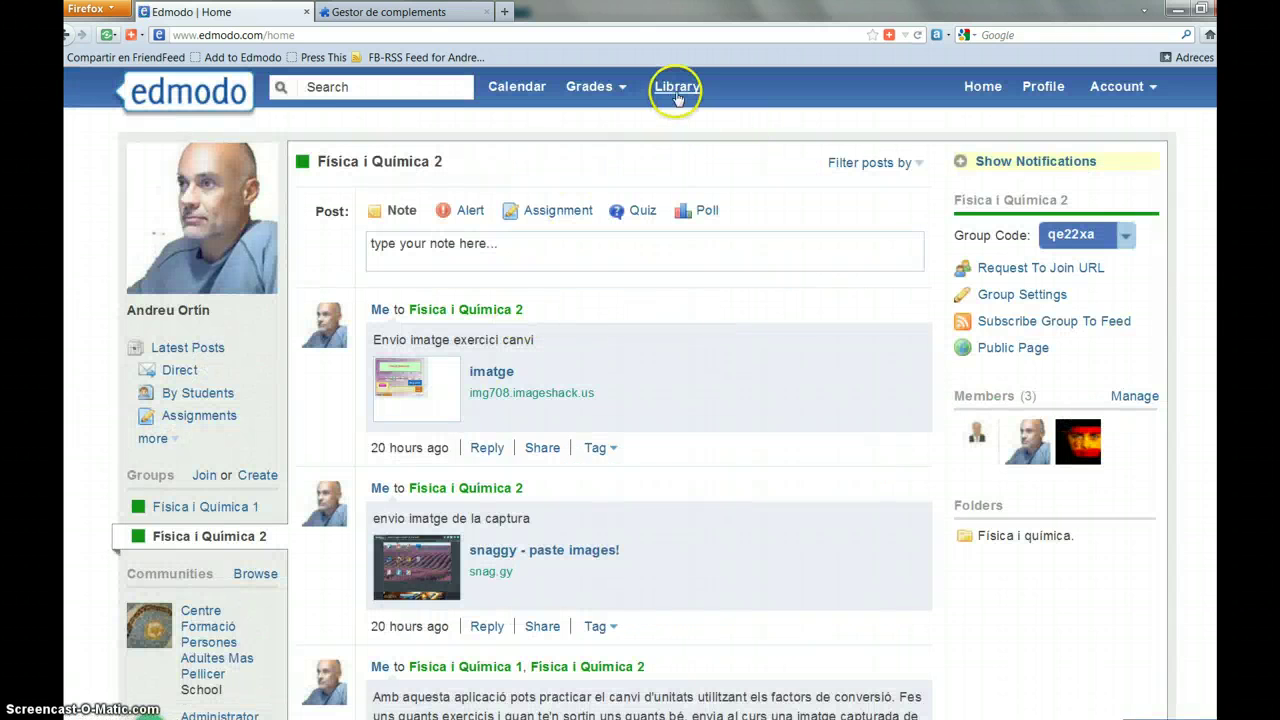
Step: Open the Edmodo library and display its Recursos folder
{"action": "left_click", "coordinate": [682, 88]}
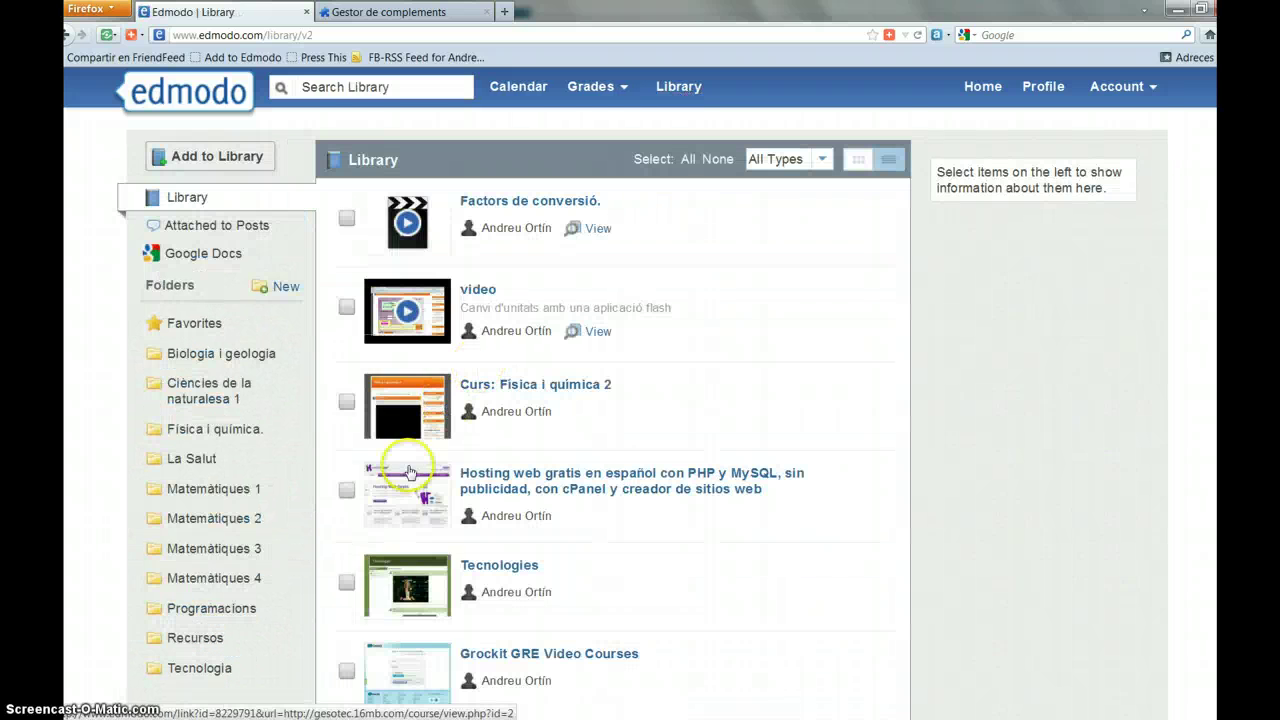
{"action": "scroll", "coordinate": [340, 510], "scroll_direction": "down", "scroll_amount": 2}
{"action": "scroll", "coordinate": [340, 510], "scroll_direction": "down", "scroll_amount": 8}
{"action": "scroll", "coordinate": [371, 480], "scroll_direction": "up", "scroll_amount": 8}
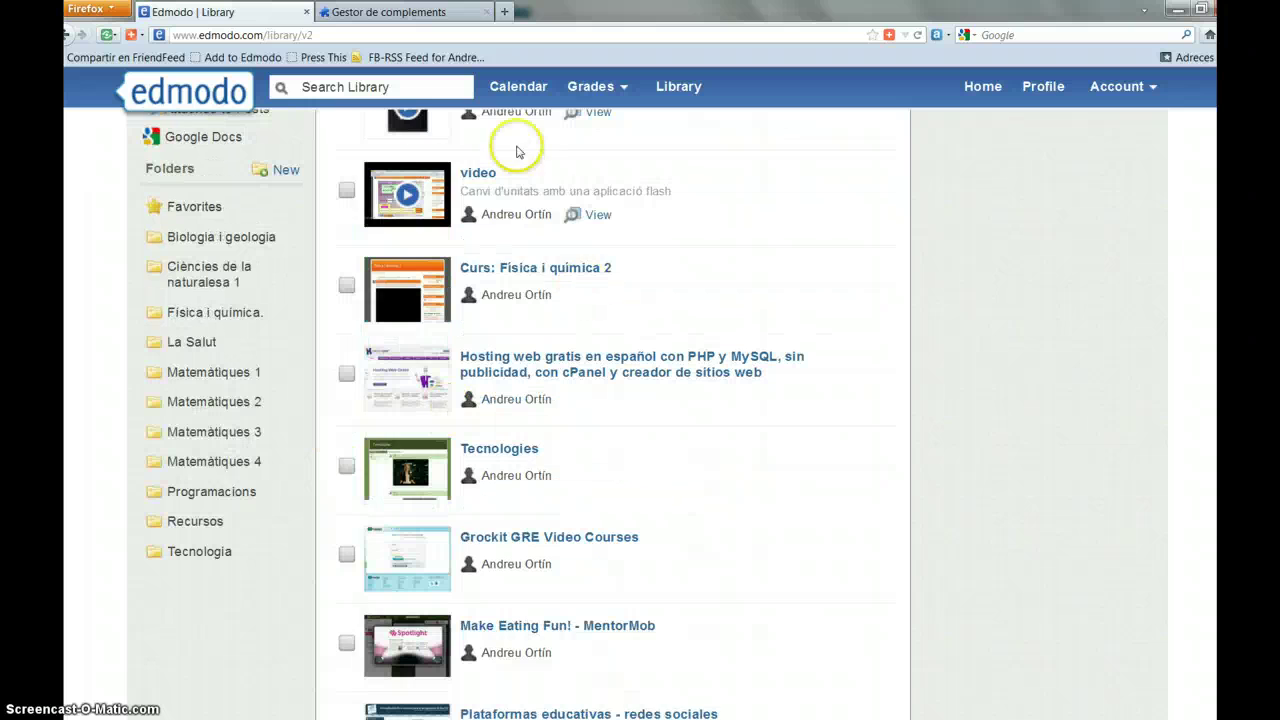
{"action": "left_click", "coordinate": [221, 526]}
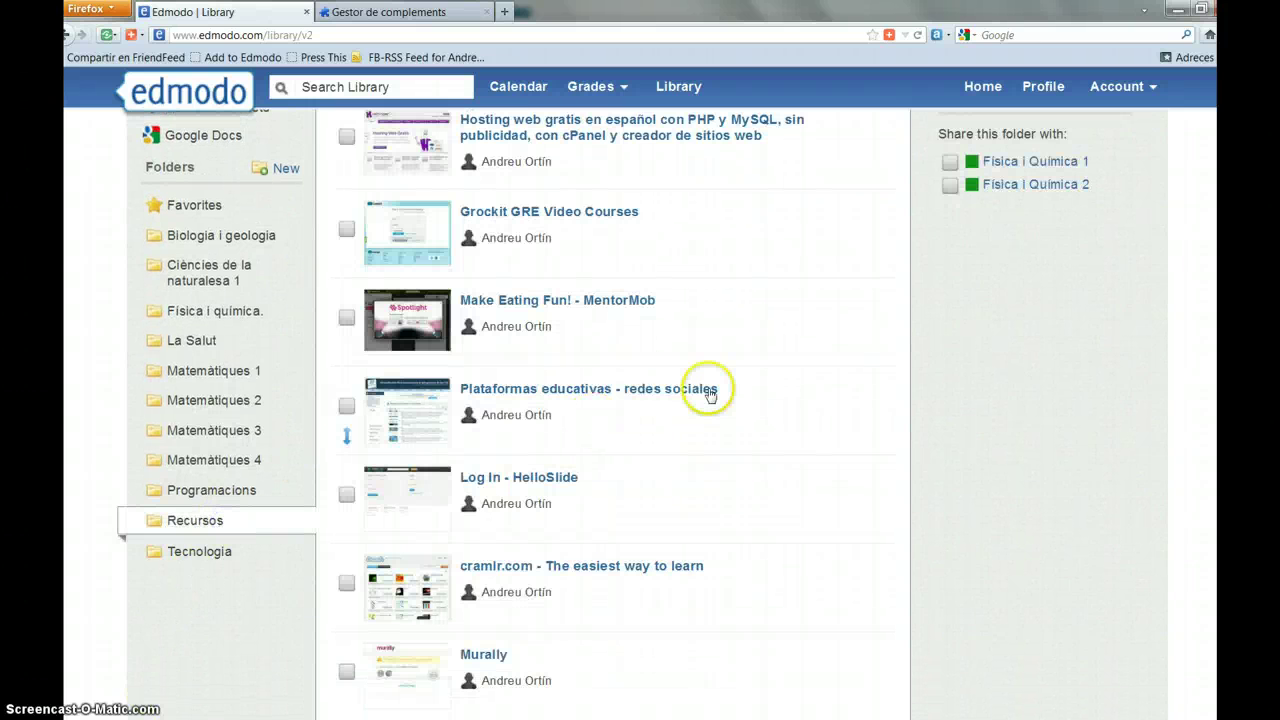
Step: Find the "snag.gy - paste images!" resource in the Recursos folder and open its link
{"action": "scroll", "coordinate": [660, 480], "scroll_direction": "down", "scroll_amount": 4}
{"action": "scroll", "coordinate": [603, 520], "scroll_direction": "down", "scroll_amount": 6}
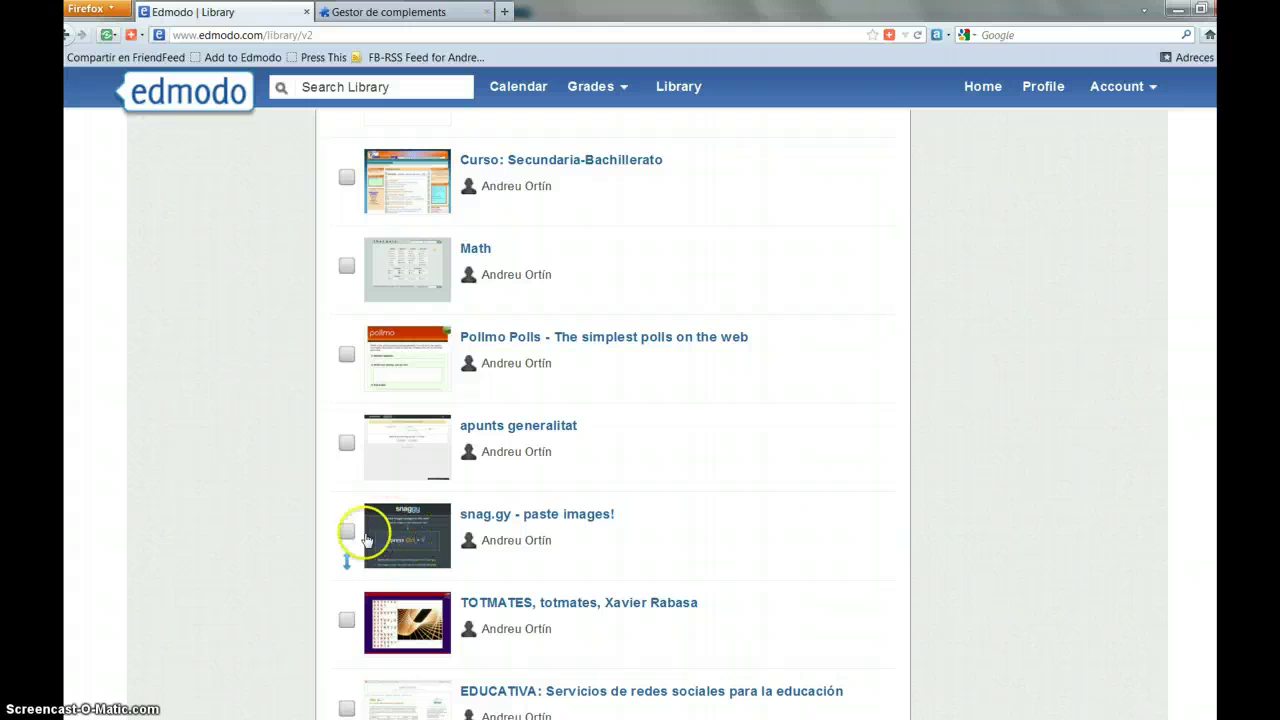
{"action": "left_click", "coordinate": [600, 515]}
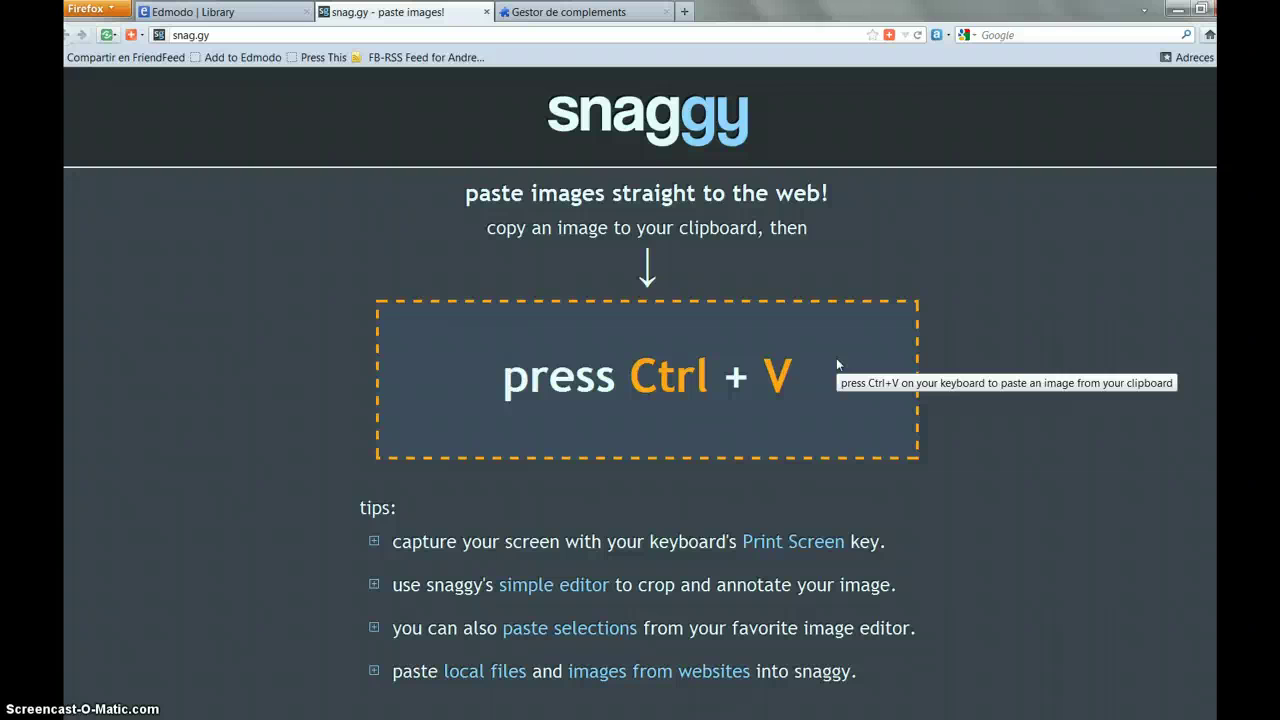
Step: Paste the clipboard image into snaggy and copy the link of the uploaded image
{"action": "key", "text": "ctrl+v"}
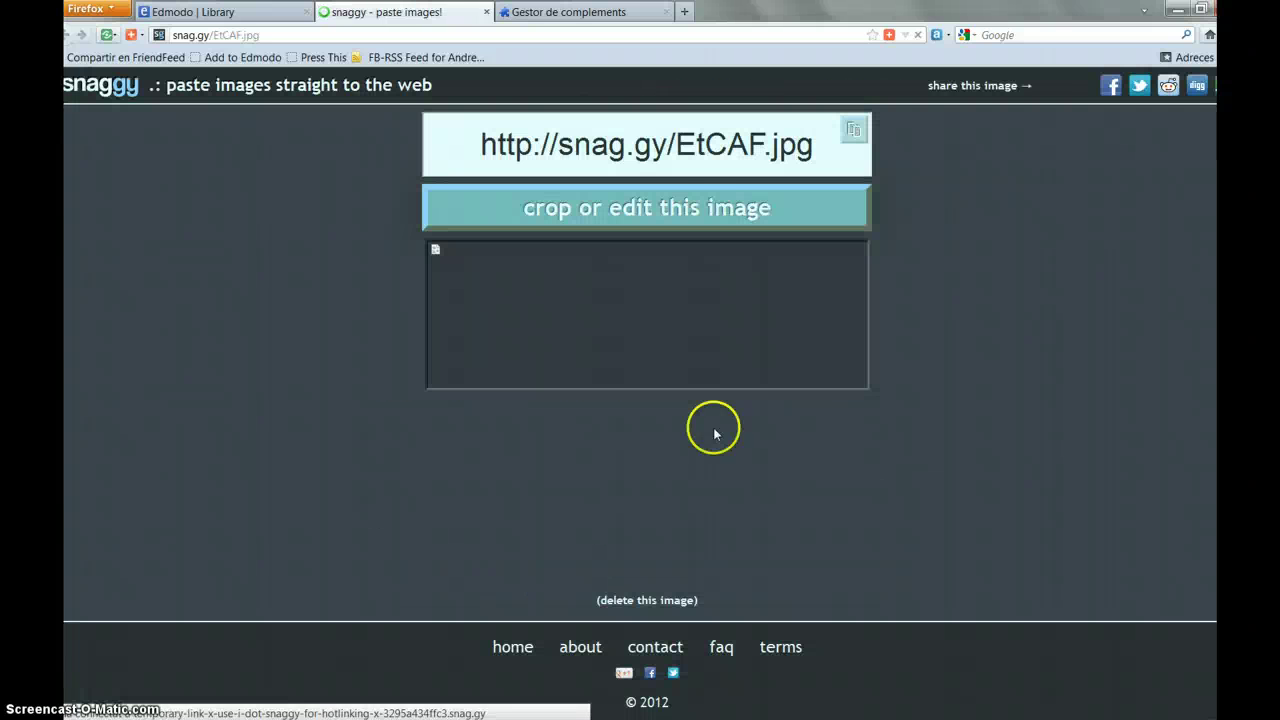
{"action": "left_click", "coordinate": [760, 158]}
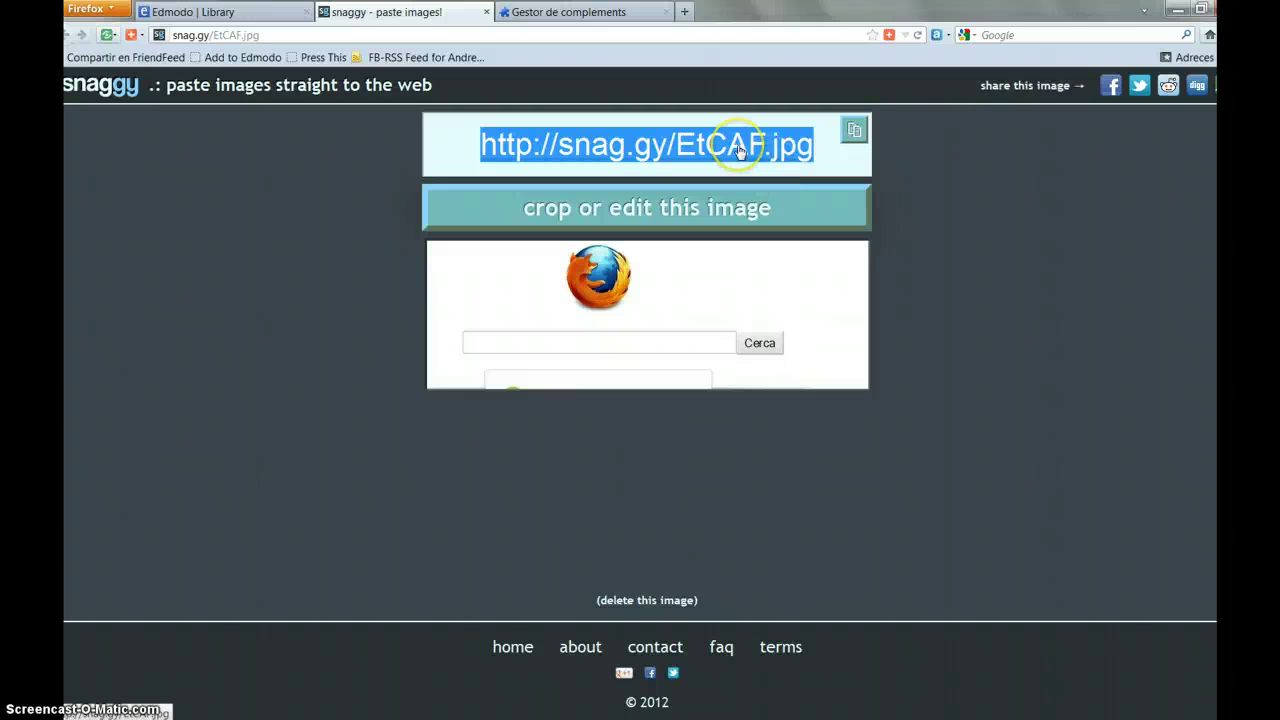
{"action": "left_click", "coordinate": [854, 130]}
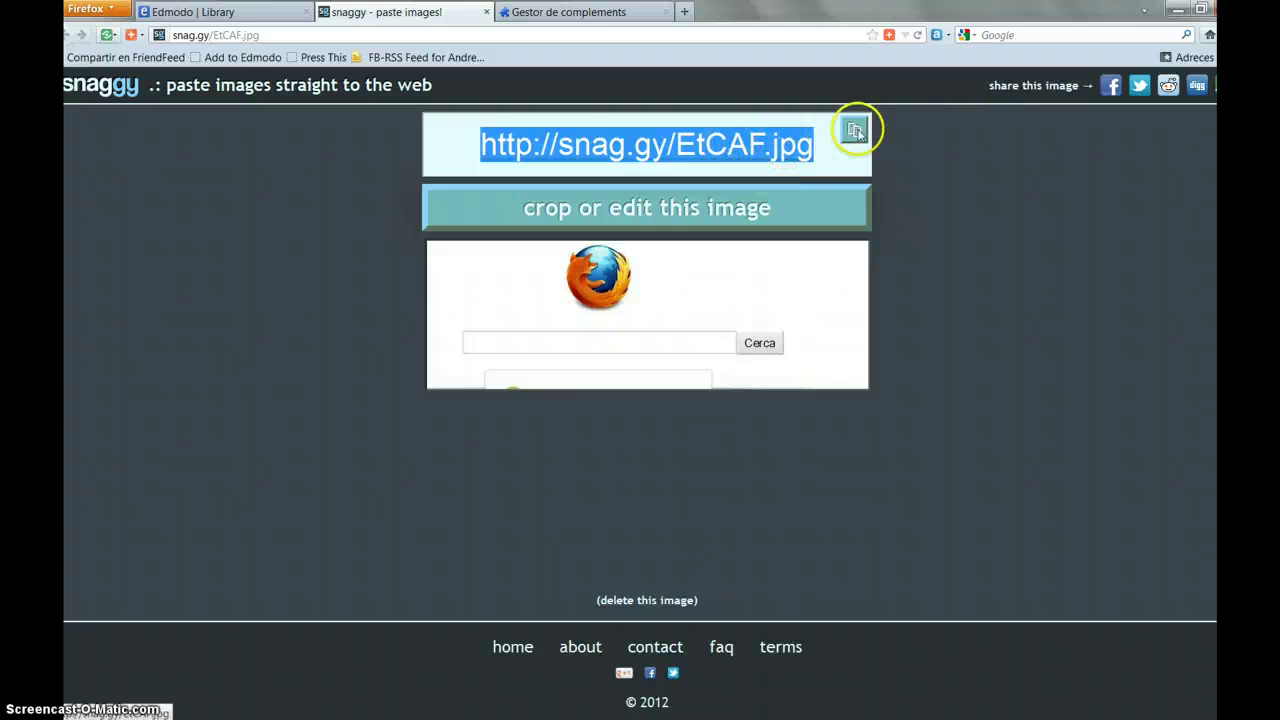
Step: Open the direct snag.gy link of the uploaded Firefox image in a new browser tab
{"action": "left_click", "coordinate": [678, 203]}
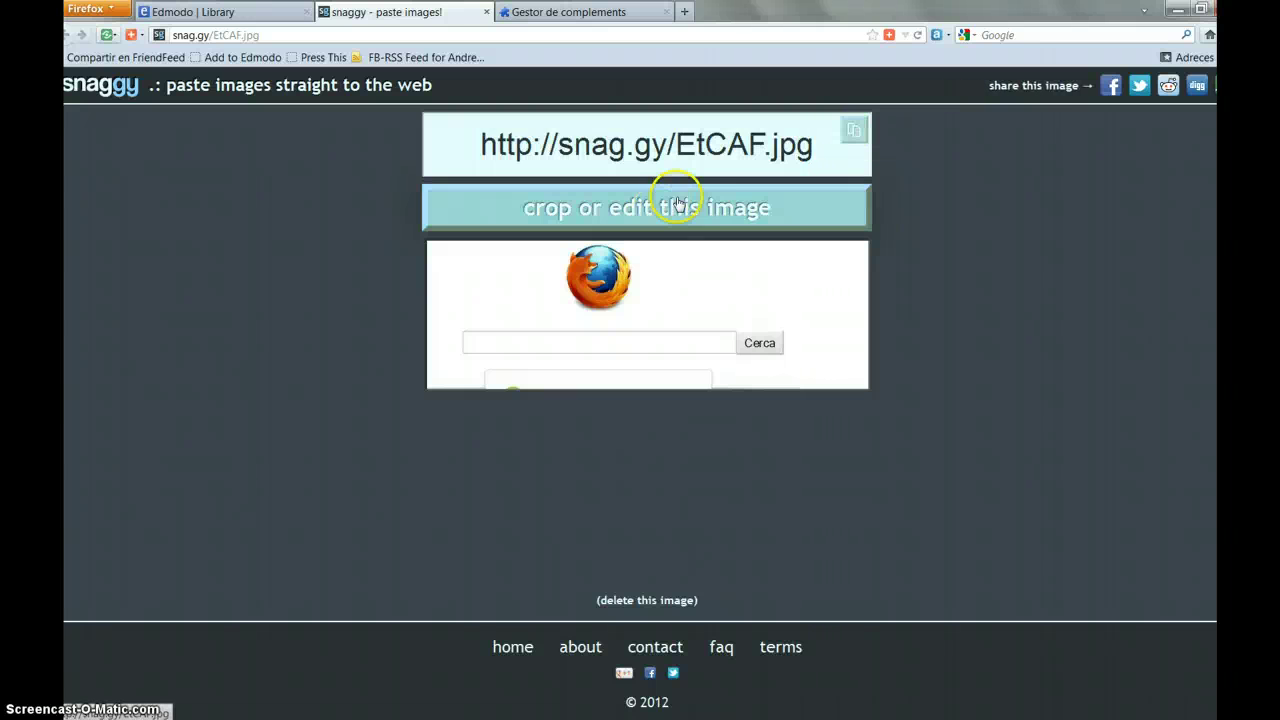
{"action": "left_click", "coordinate": [720, 161]}
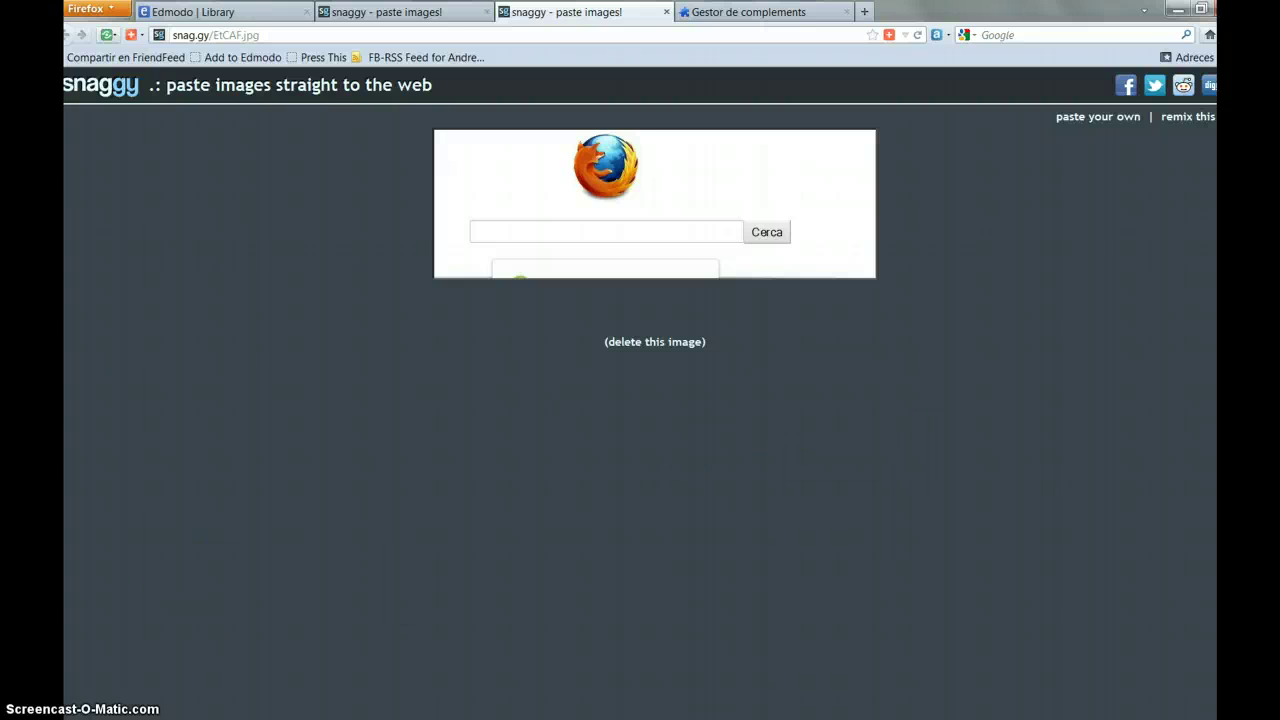
Step: Capture a rectangular area of the snaggy page, including the lower part of the uploaded image, with the snipping tool (Recortes)
{"action": "left_click", "coordinate": [80, 718]}
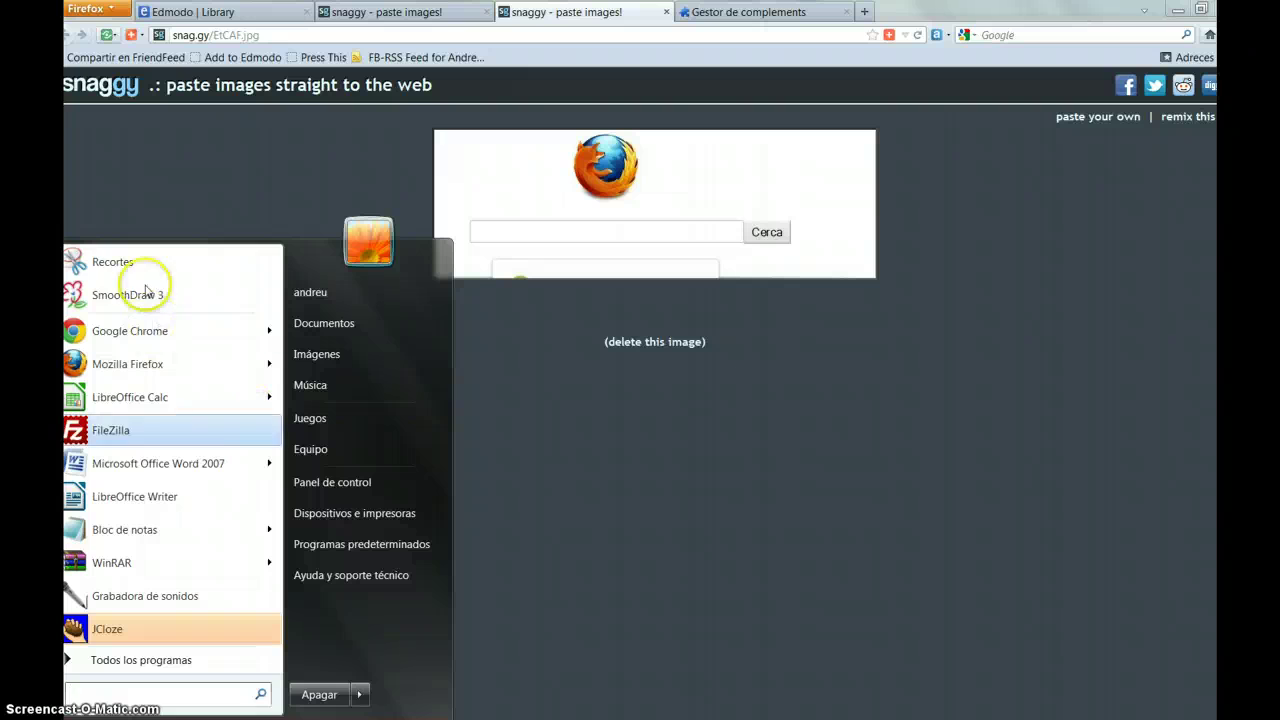
{"action": "left_click", "coordinate": [112, 262]}
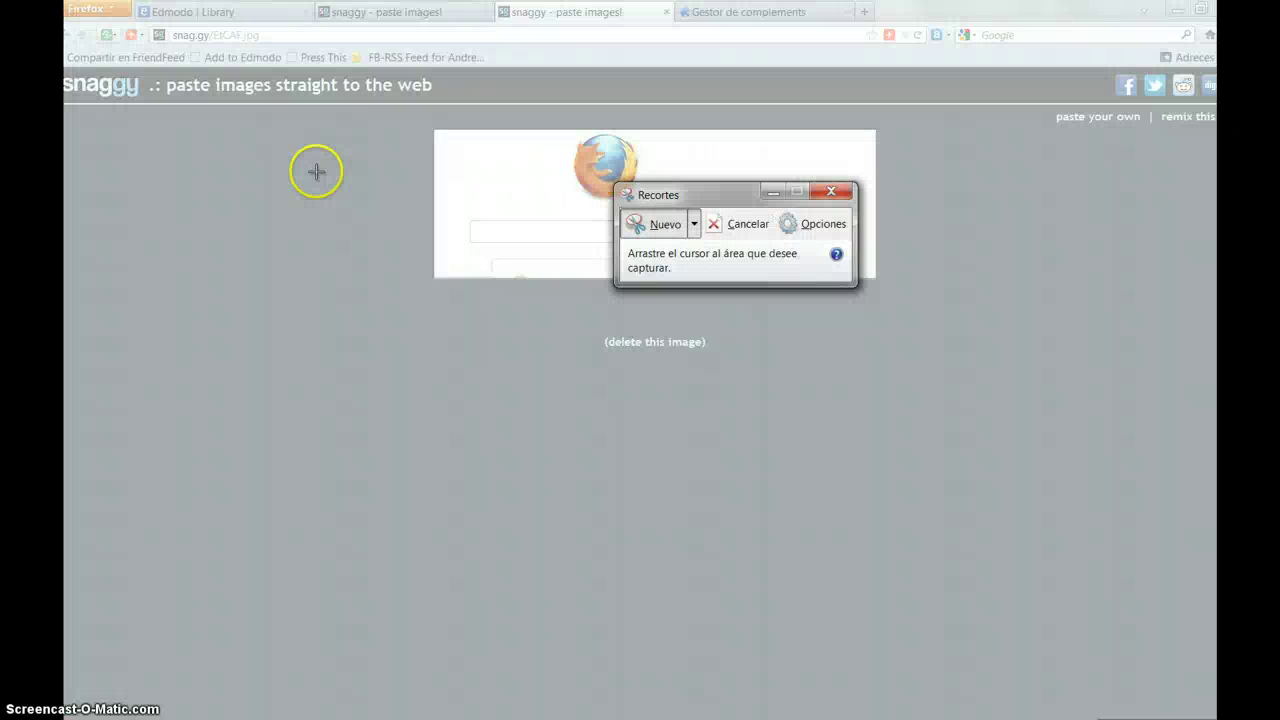
{"action": "left_click_drag", "start_coordinate": [316, 172], "coordinate": [1062, 598]}
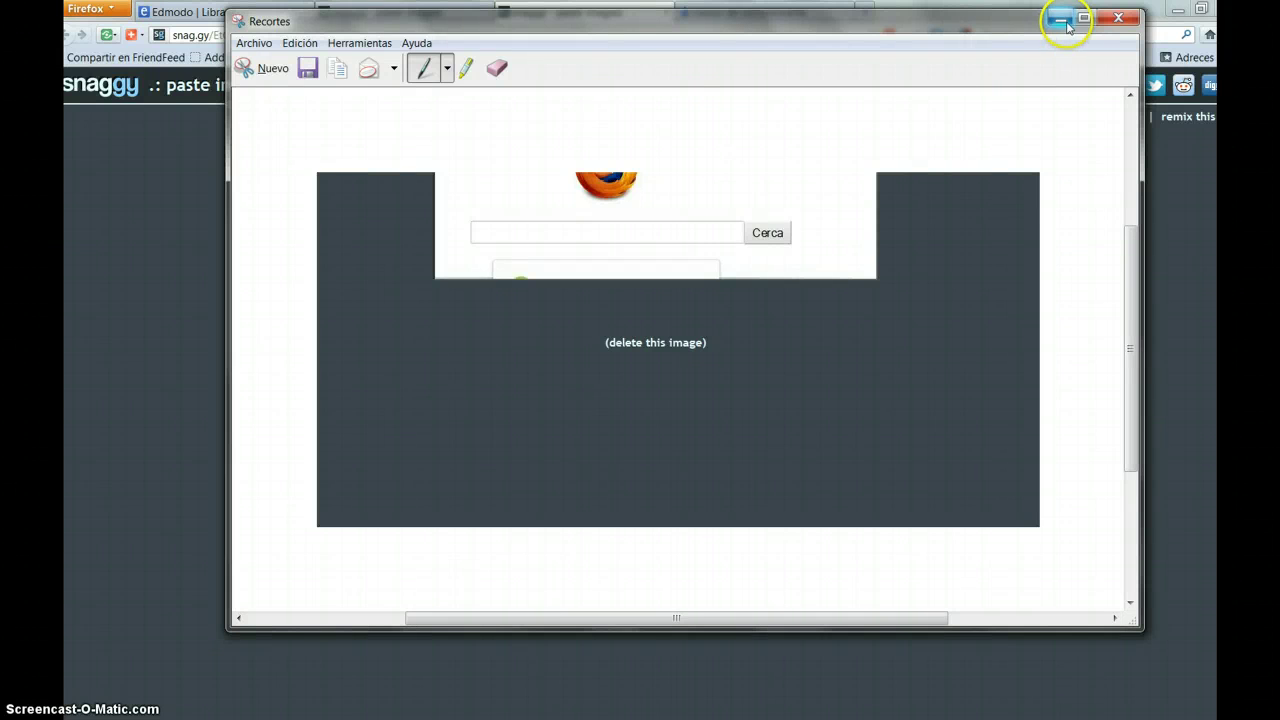
Step: Circle the Firefox logo in the snip with the red pen and draw a yellow highlighter stroke across it
{"action": "left_click", "coordinate": [447, 68]}
{"action": "left_click", "coordinate": [455, 95]}
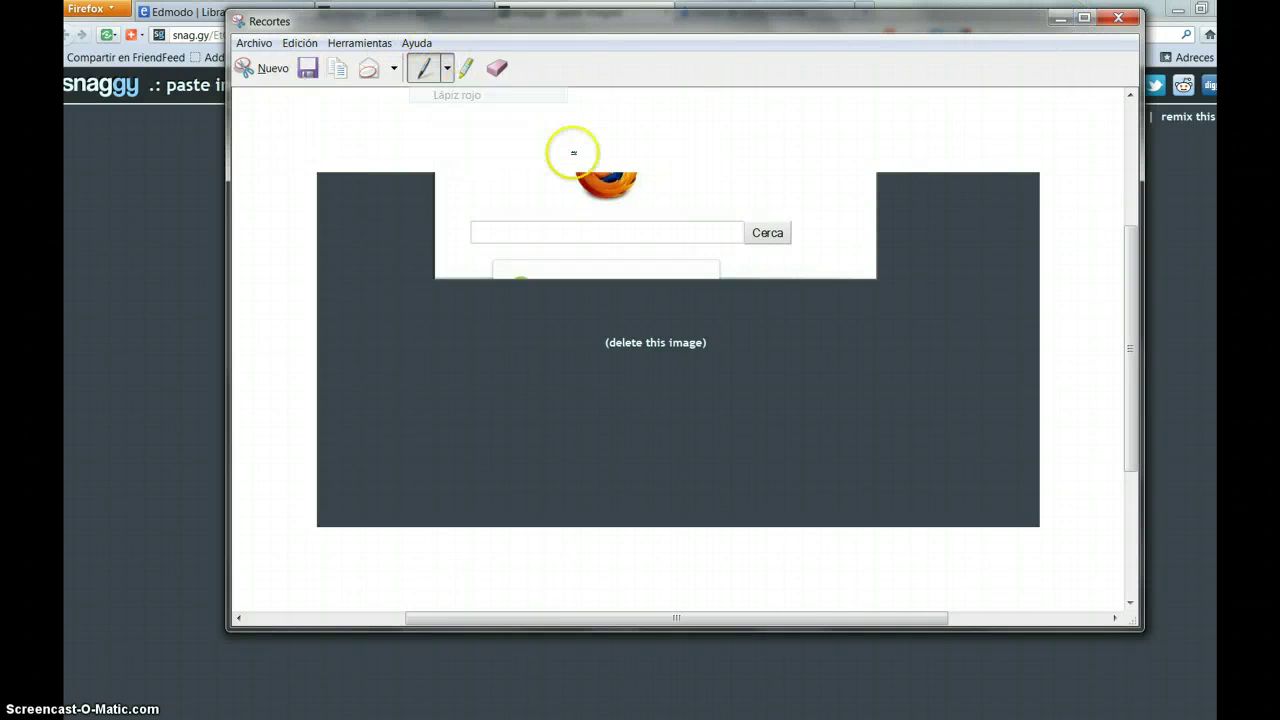
{"action": "mouse_move", "coordinate": [568, 134]}
{"action": "left_mouse_down"}
{"action": "mouse_move", "coordinate": [691, 163]}
{"action": "mouse_move", "coordinate": [528, 136]}
{"action": "left_mouse_up"}
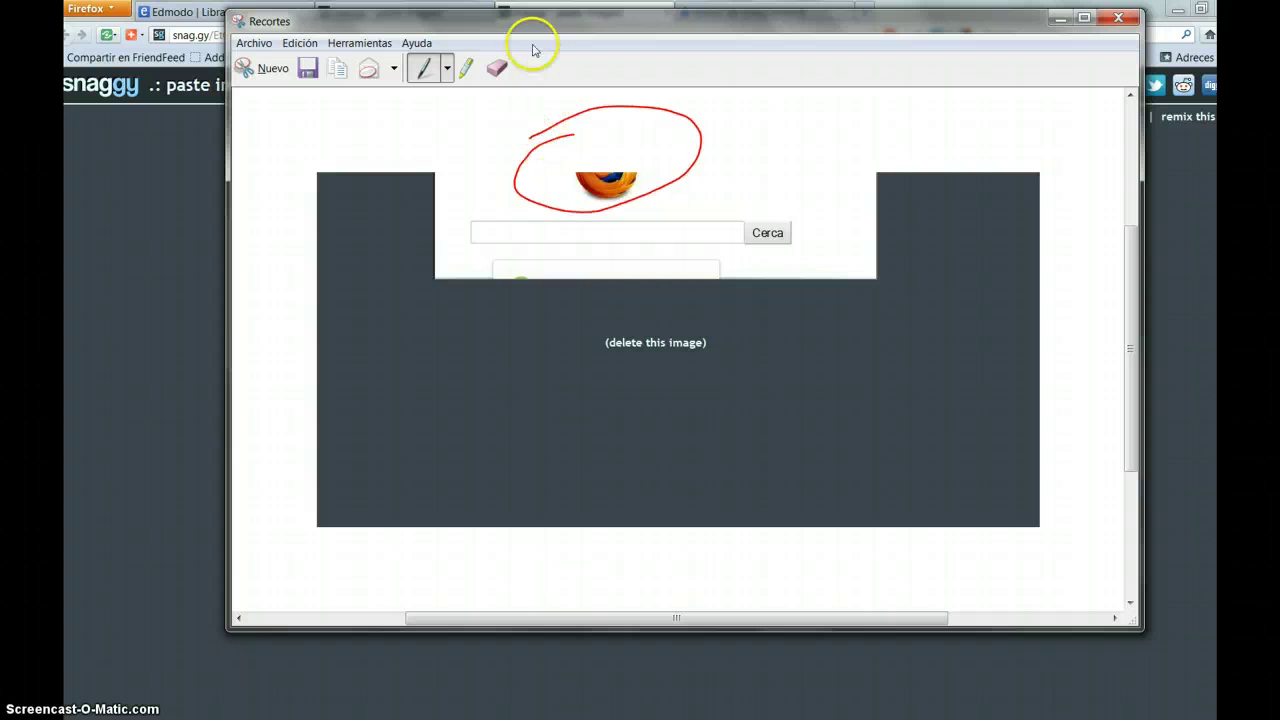
{"action": "left_click", "coordinate": [467, 68]}
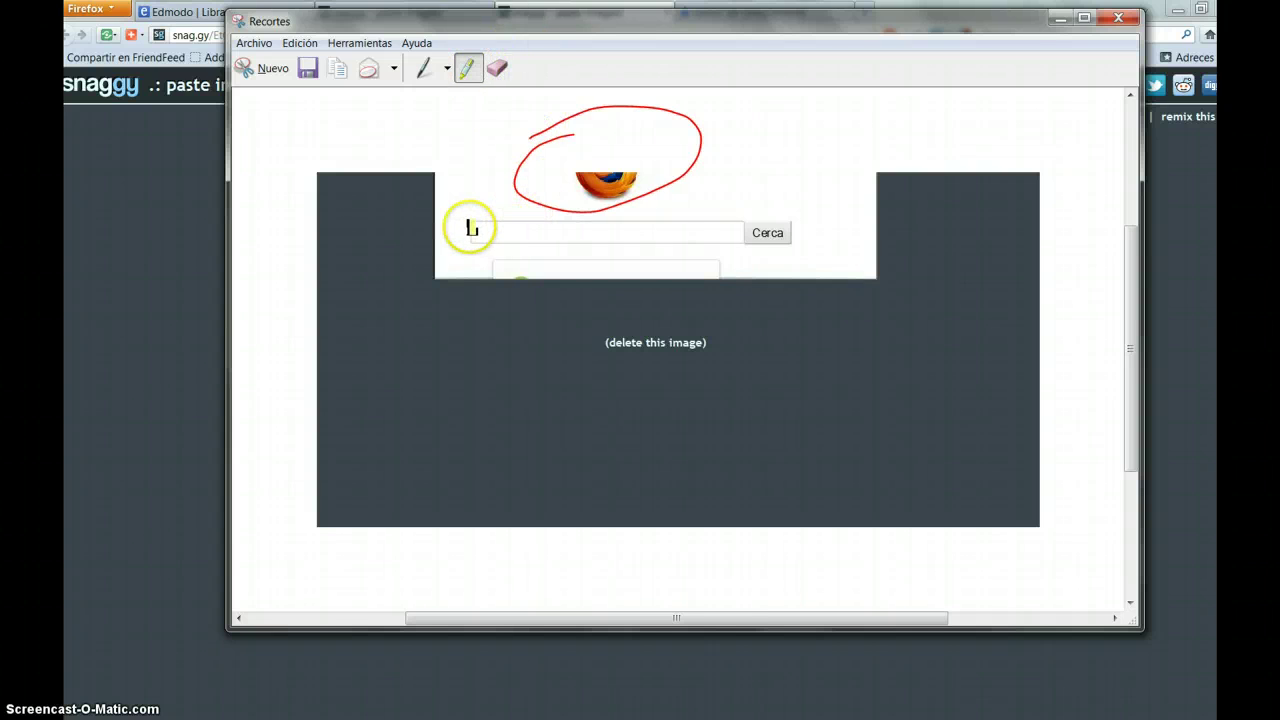
{"action": "mouse_move", "coordinate": [466, 208]}
{"action": "left_mouse_down"}
{"action": "mouse_move", "coordinate": [586, 171]}
{"action": "mouse_move", "coordinate": [703, 203]}
{"action": "left_mouse_up"}
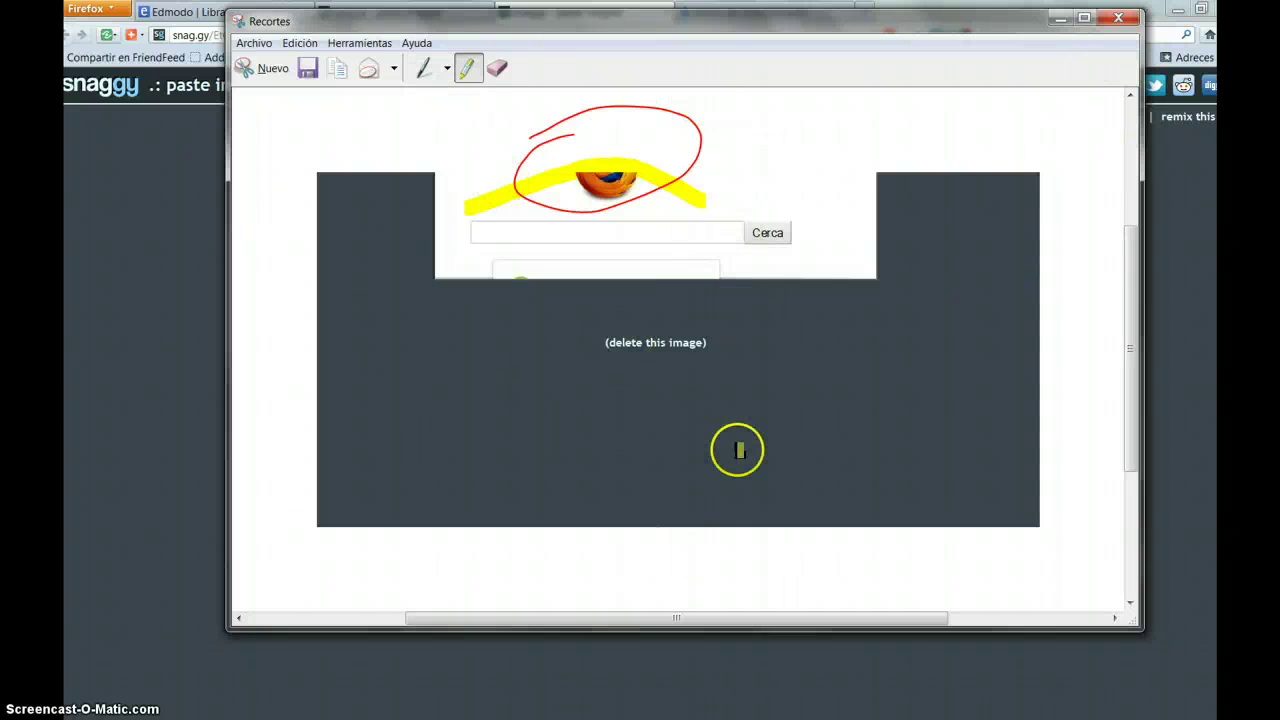
Step: Close the snipping tool without saving the annotated snip
{"action": "scroll", "coordinate": [727, 308], "scroll_direction": "down", "scroll_amount": 1}
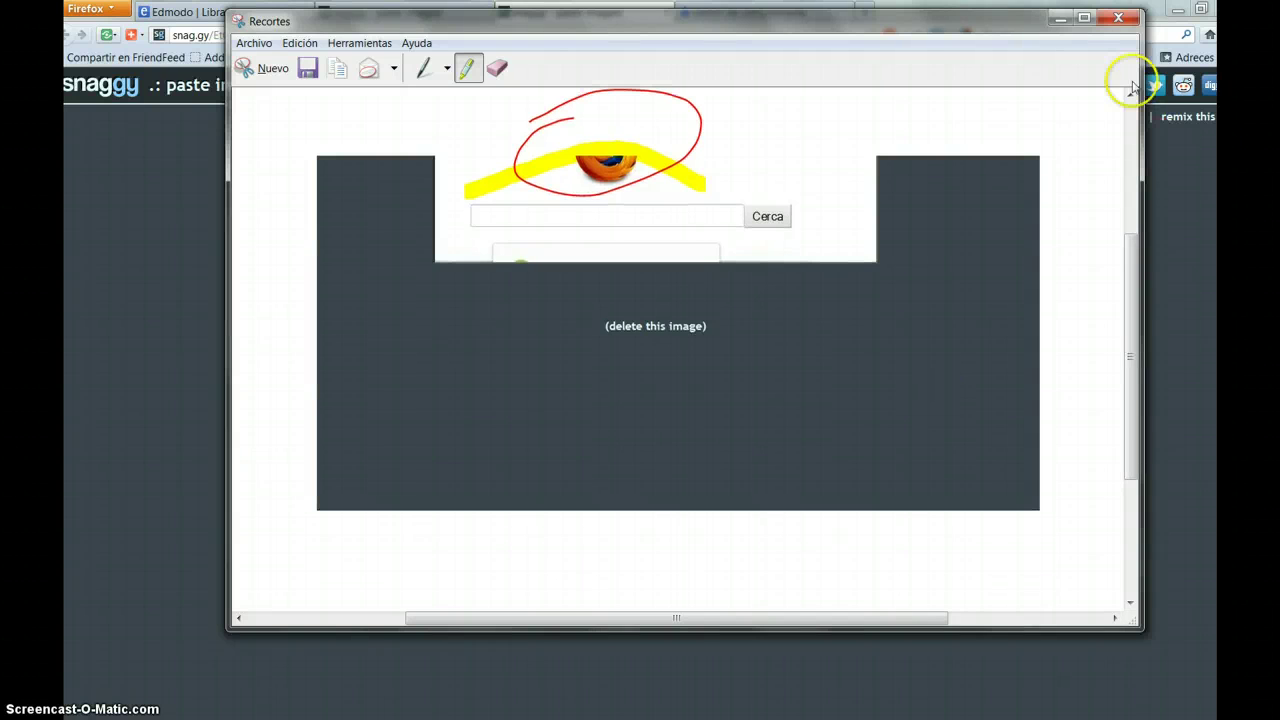
{"action": "left_click", "coordinate": [1118, 18]}
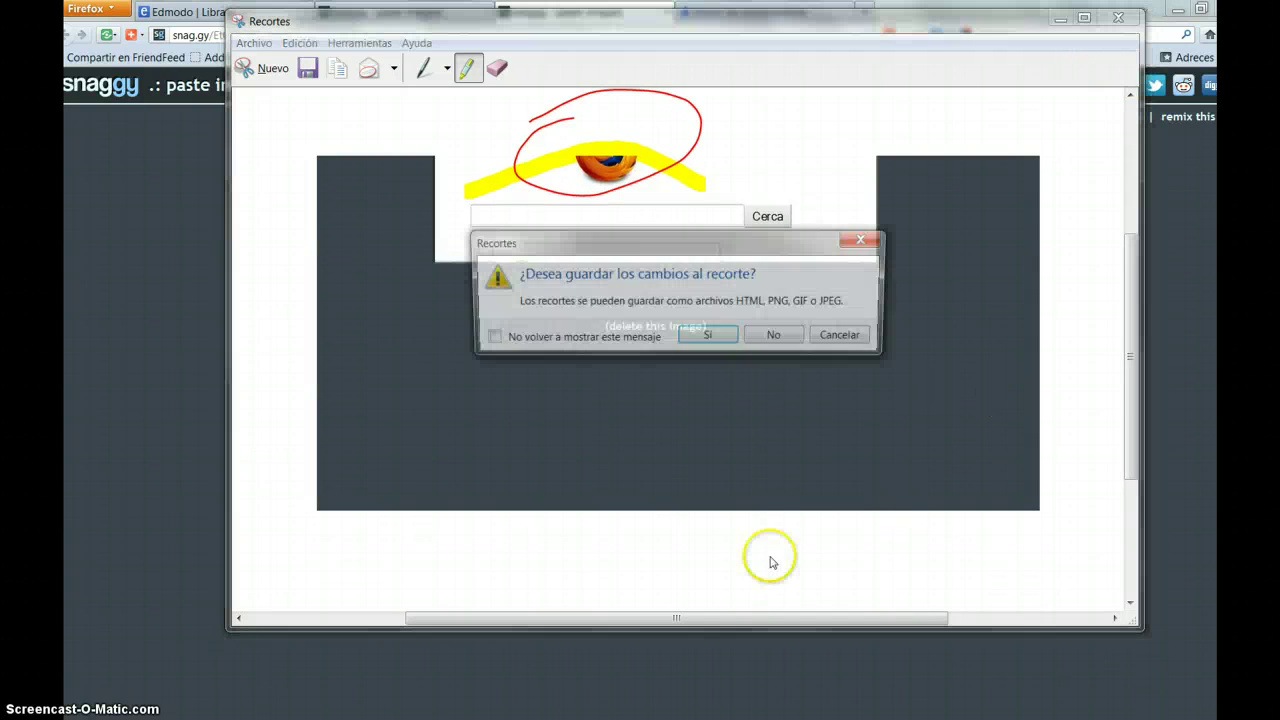
{"action": "left_click", "coordinate": [770, 338]}
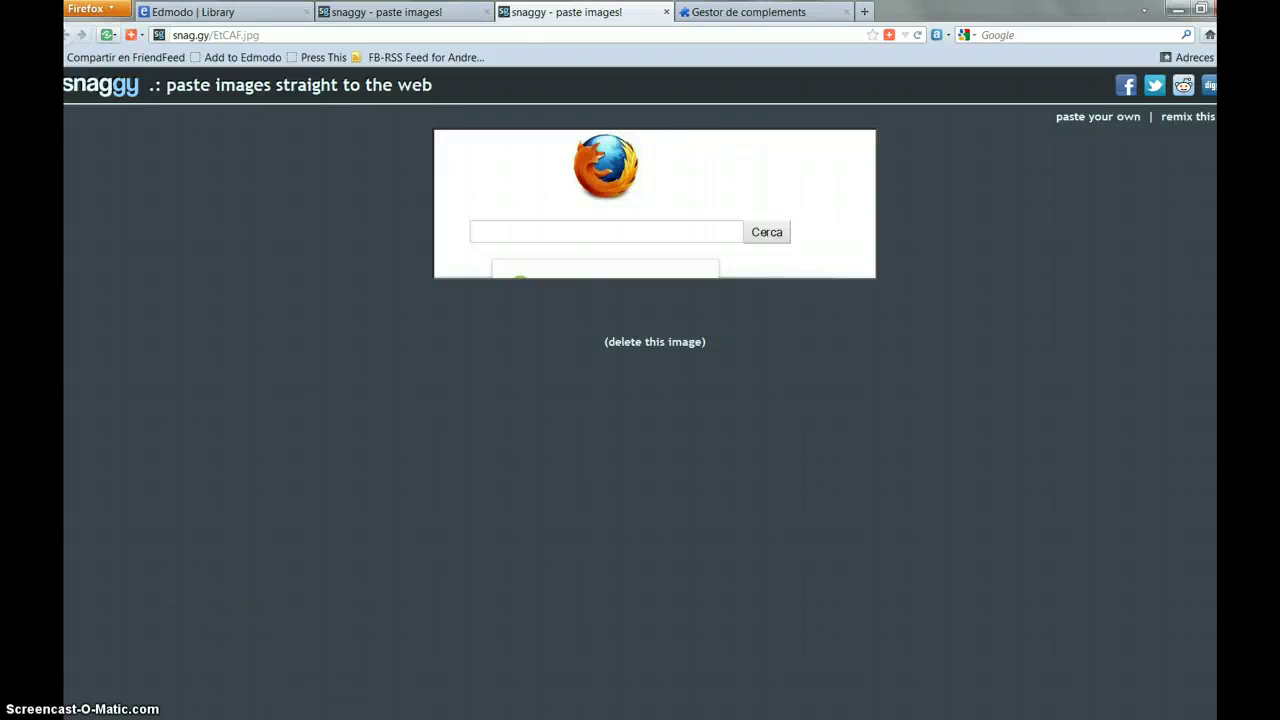
Step: Check the Edmodo library, minimize its browser window, and bring up the Screencast-O-Matic screen recorder page in a maximized Firefox window
{"action": "left_click", "coordinate": [275, 13]}
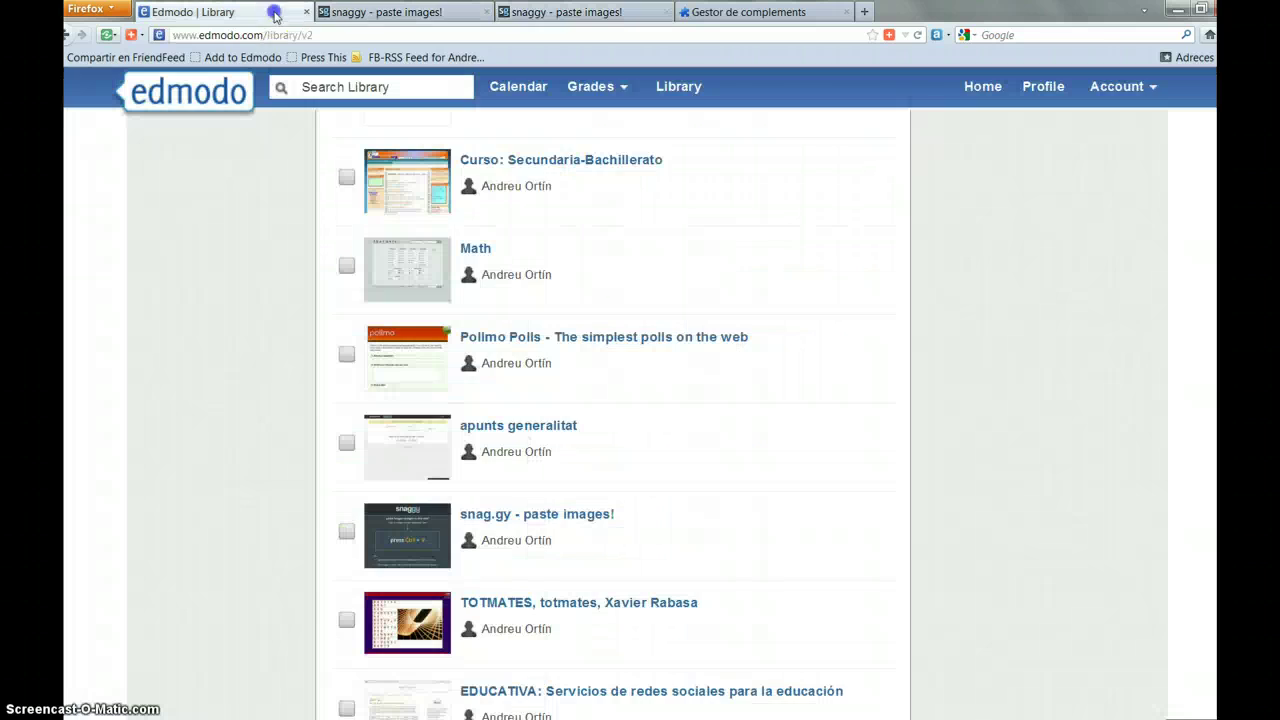
{"action": "left_click", "coordinate": [1182, 11]}
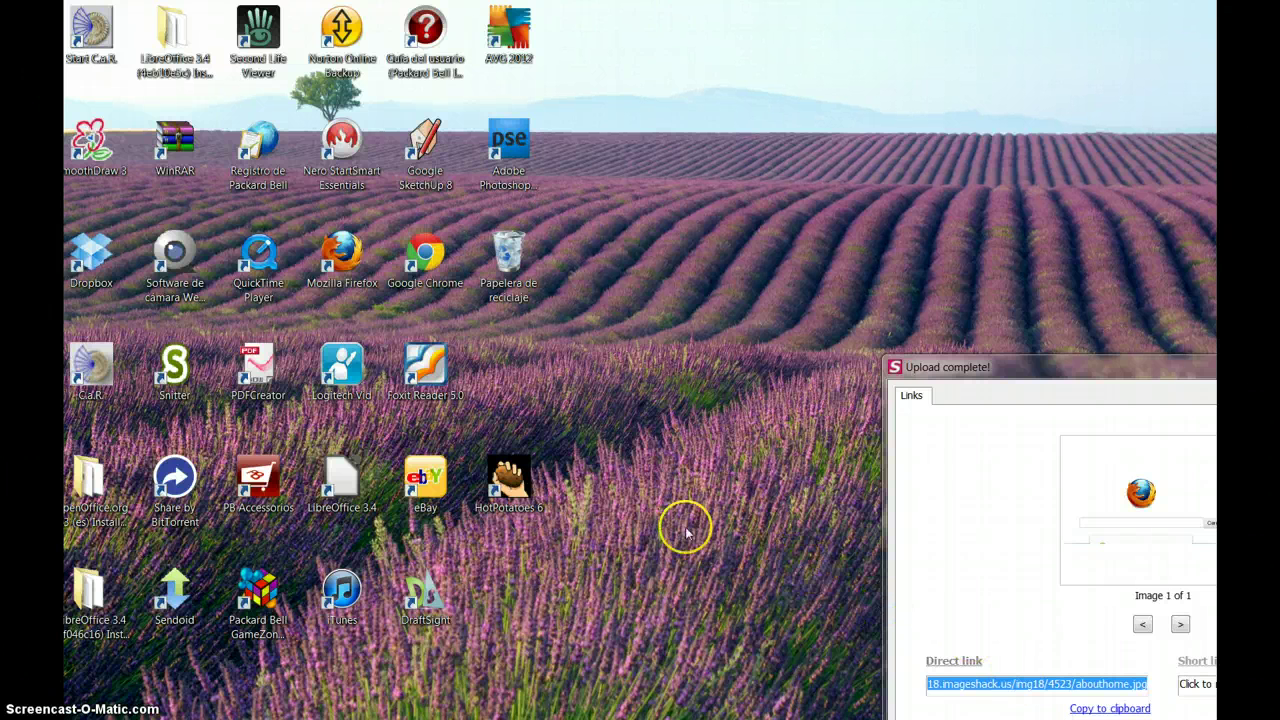
{"action": "mouse_move", "coordinate": [459, 718]}
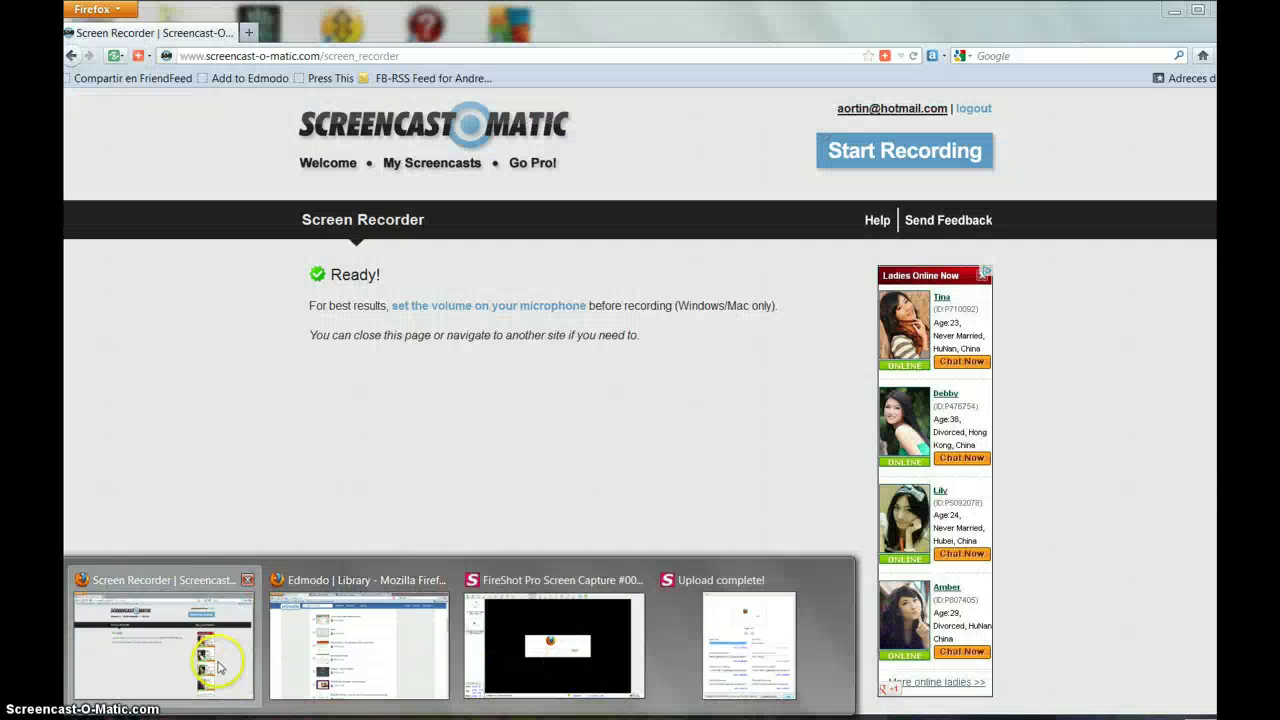
{"action": "left_click", "coordinate": [218, 668]}
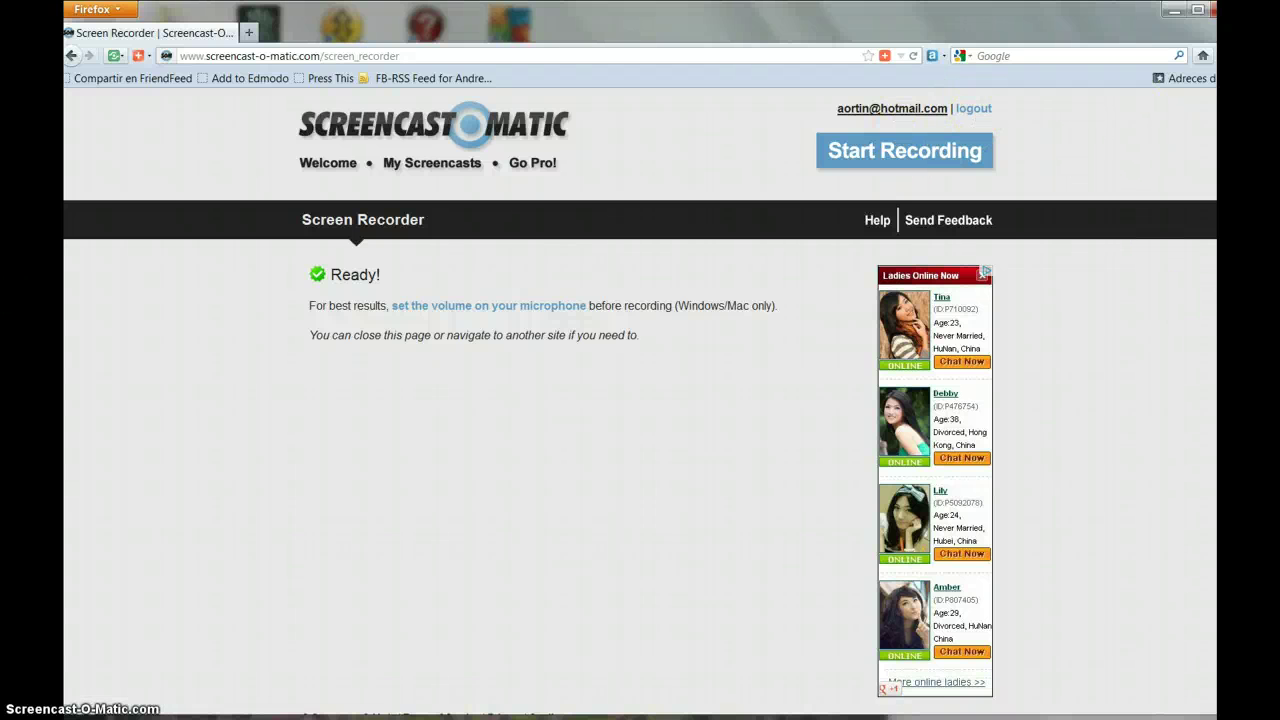
{"action": "left_click", "coordinate": [1199, 10]}
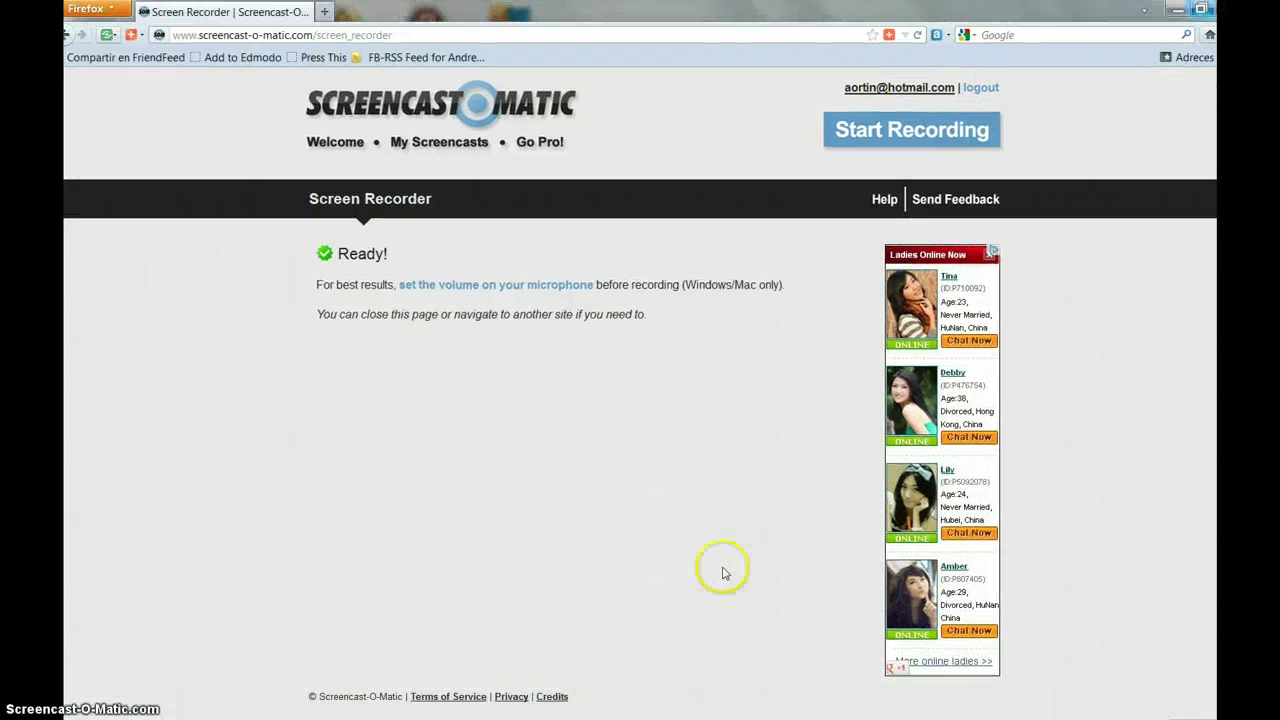